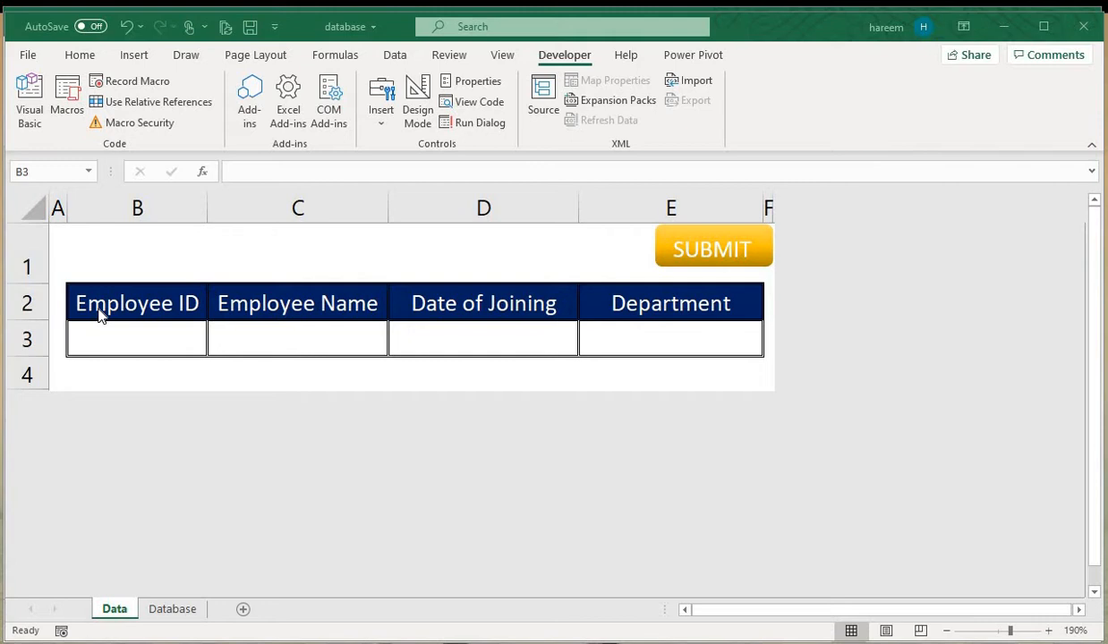
# - Submit an employee record with an employee ID, name AB, joining date 12-05-2020 and department DLDLDL on the Data sheet
pyautogui.click(156, 336)
pyautogui.write('125')
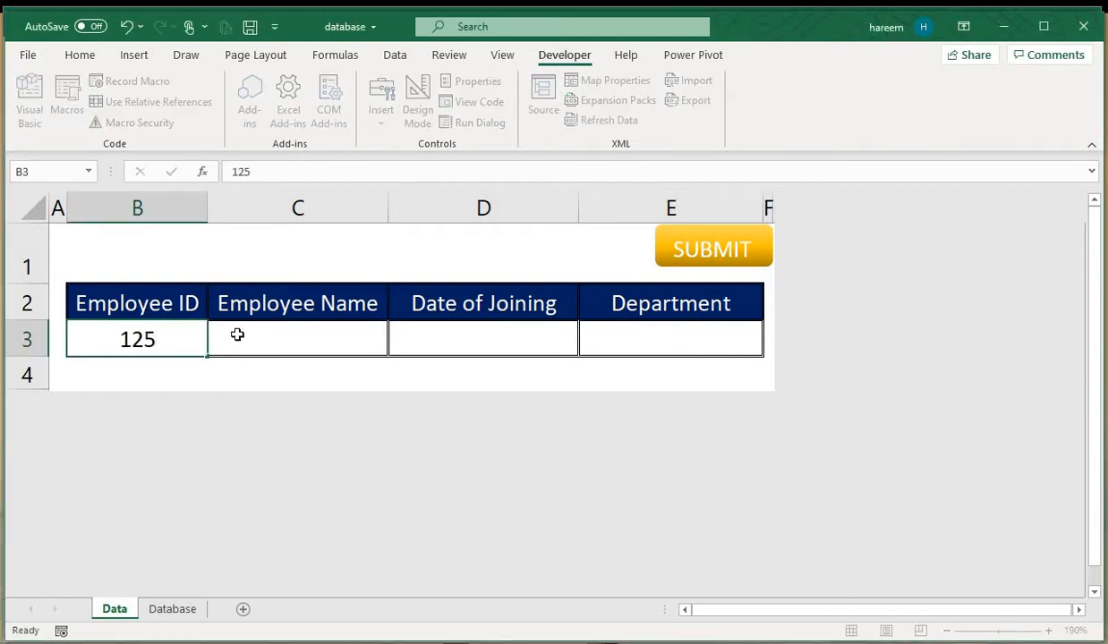
pyautogui.press('Tab')
pyautogui.write('AB')
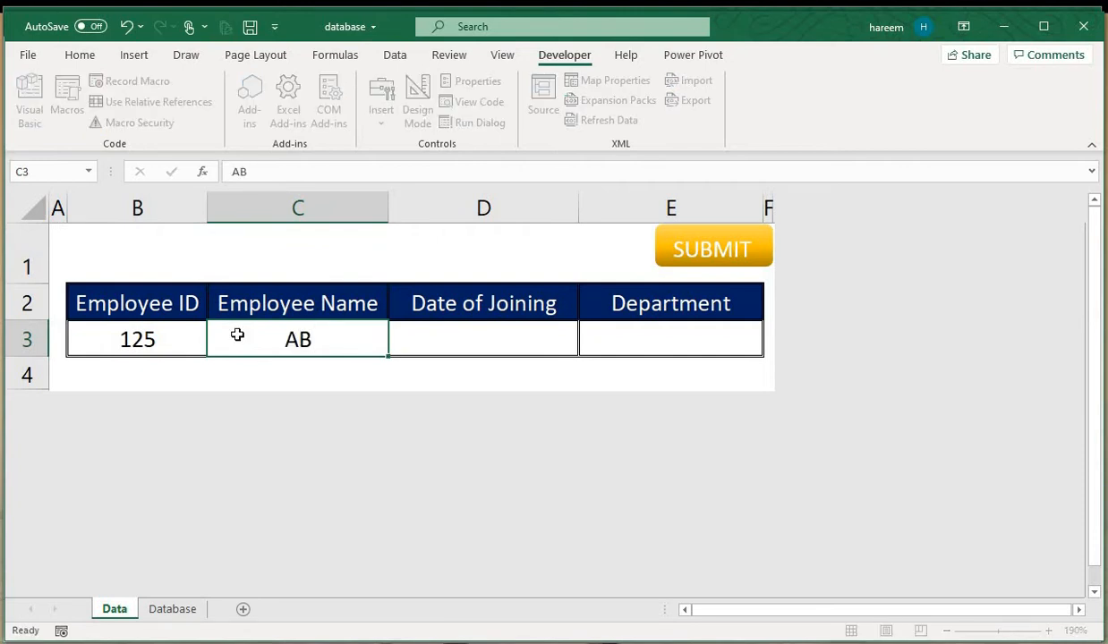
pyautogui.press('Tab')
pyautogui.write('12-05-2020')
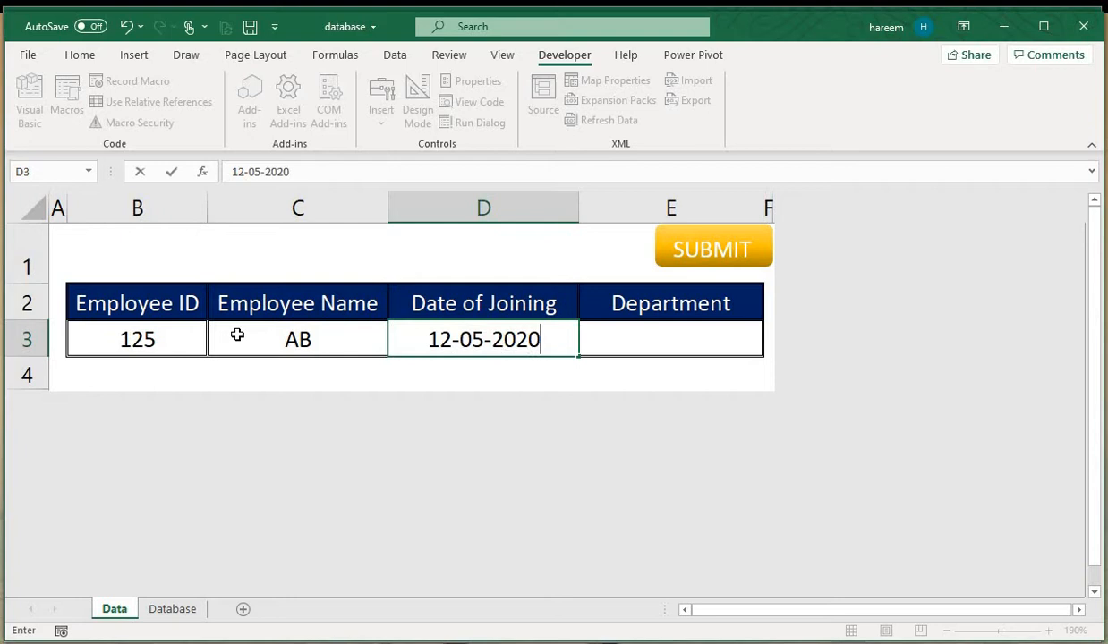
pyautogui.press('Tab')
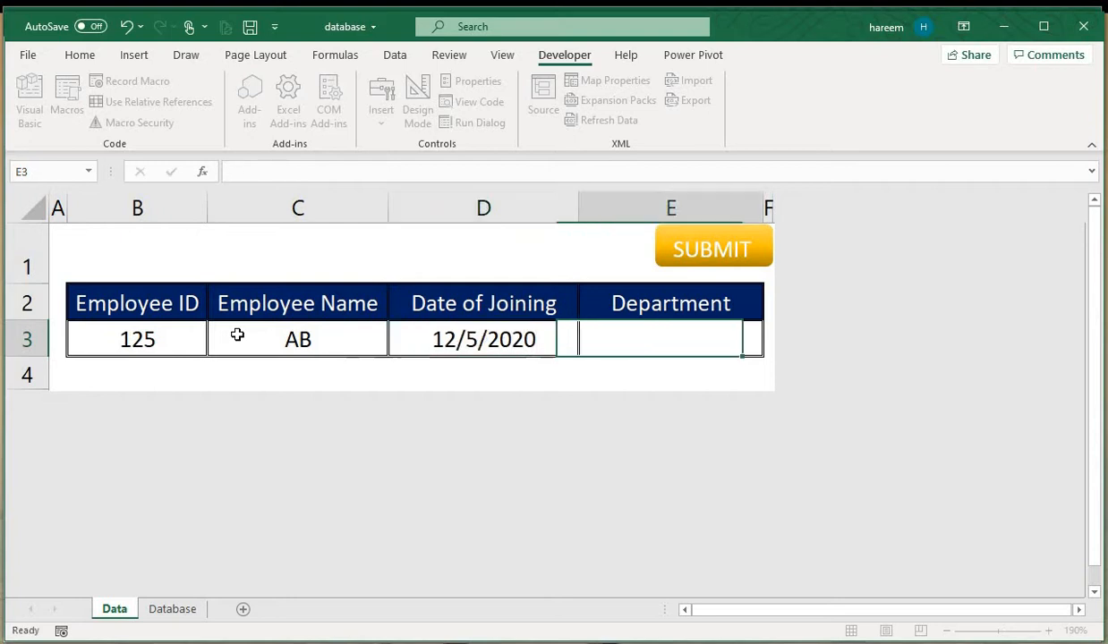
pyautogui.write('DLDLDL')
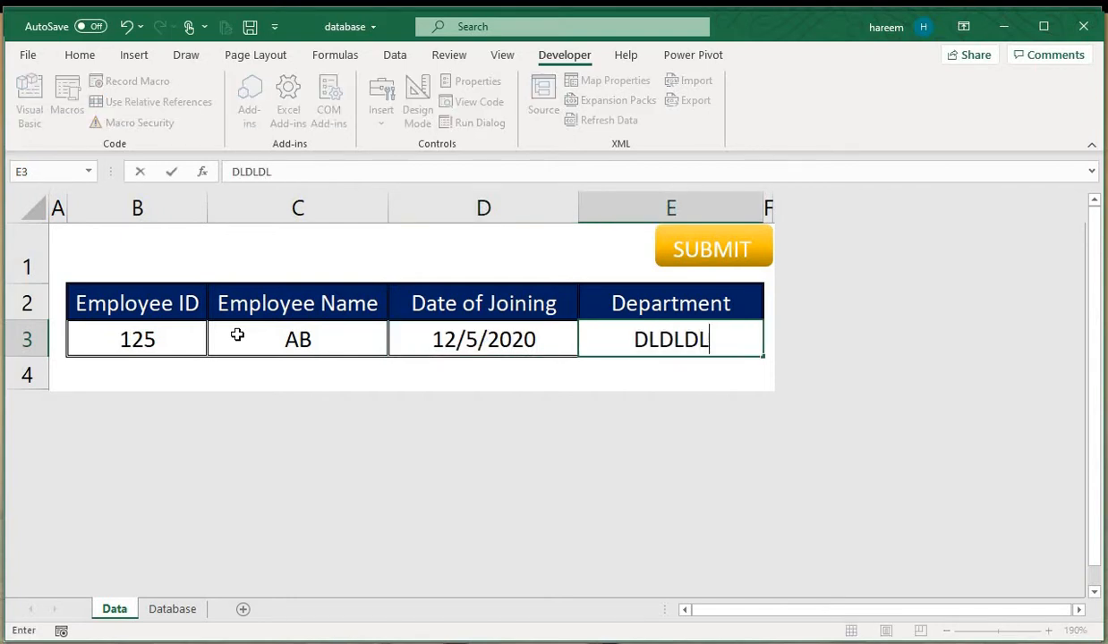
pyautogui.press('Tab')
pyautogui.click(709, 260)
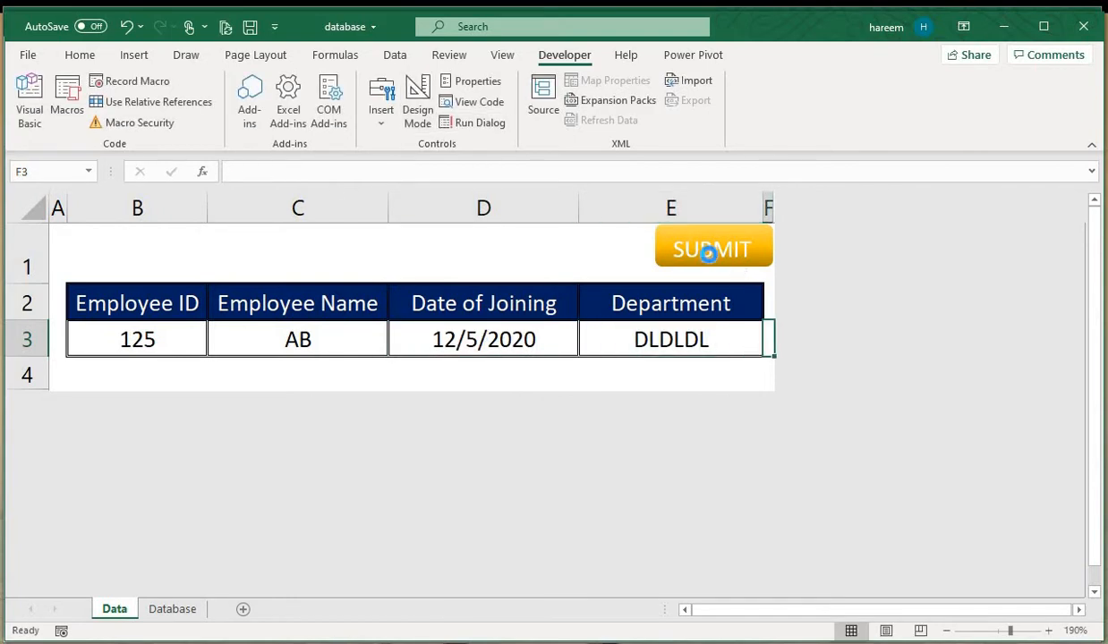
# - Enter an employee ID, name YYY and joining date 12-05-2020 for the next record on the Data sheet
pyautogui.click(193, 329)
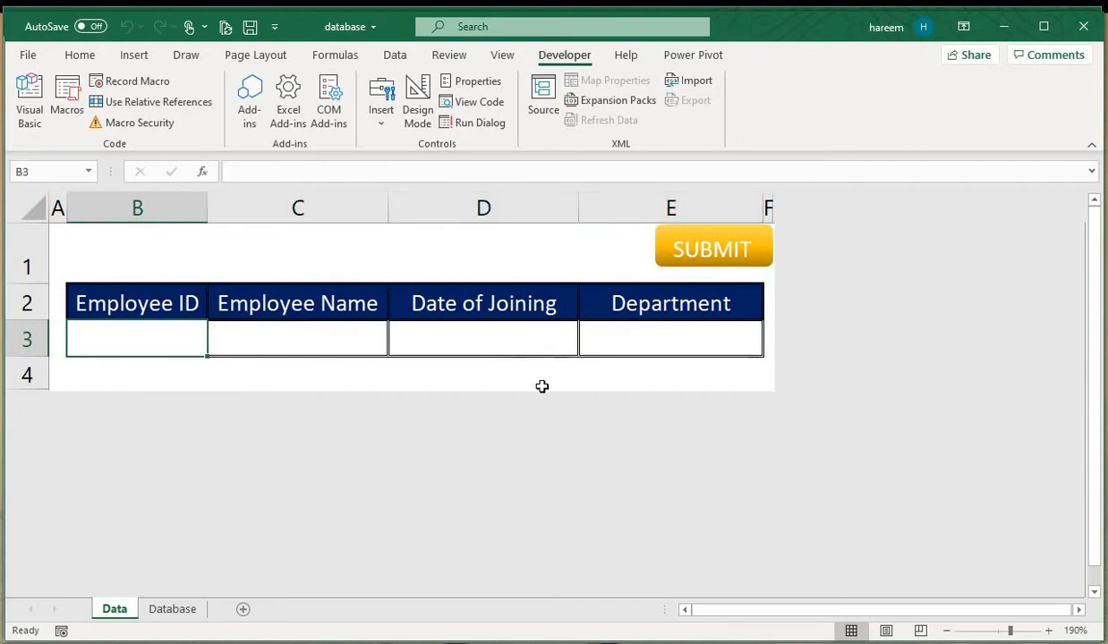
pyautogui.write('654')
pyautogui.press('Tab')
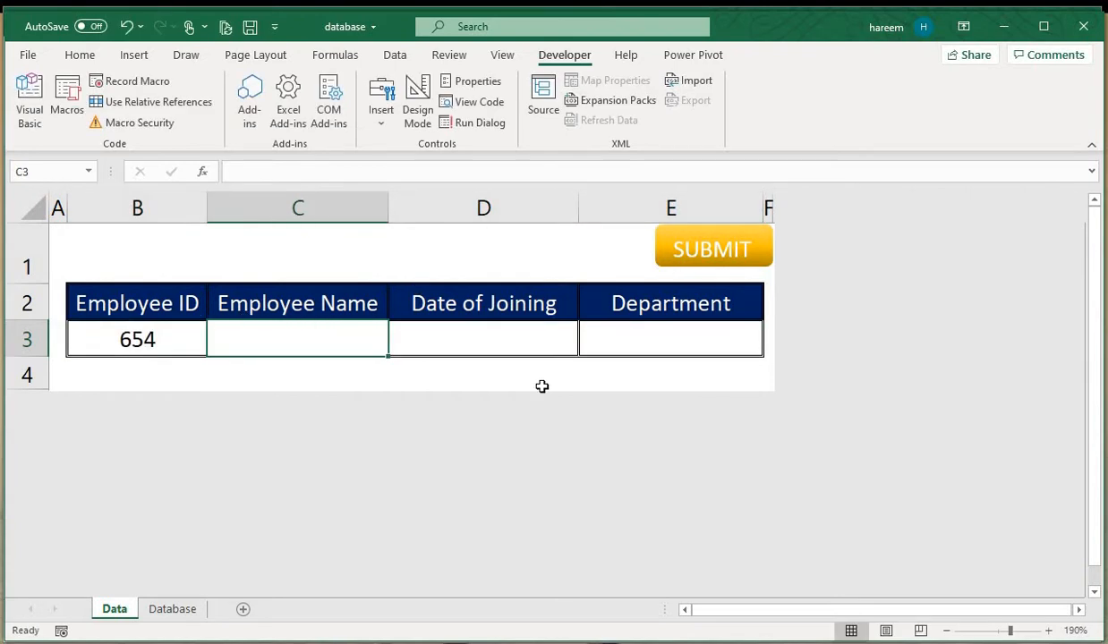
pyautogui.write('YYY')
pyautogui.press('Tab')
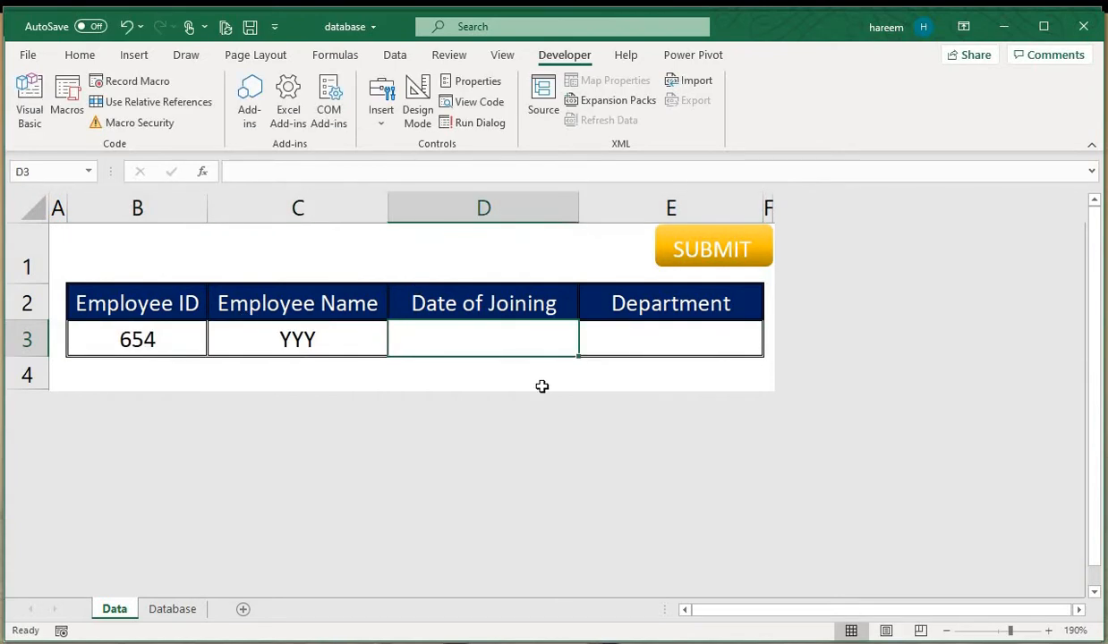
pyautogui.write('12-05-2020')
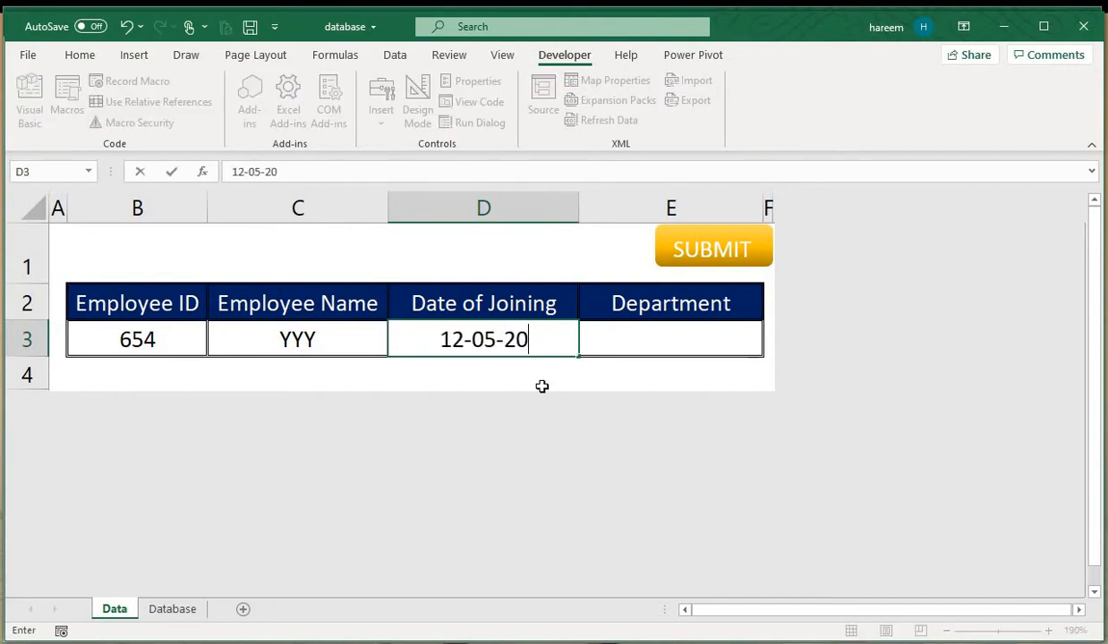
pyautogui.press('Tab')
# - Set the record's department to DDDDD and submit it
pyautogui.write('XXX')
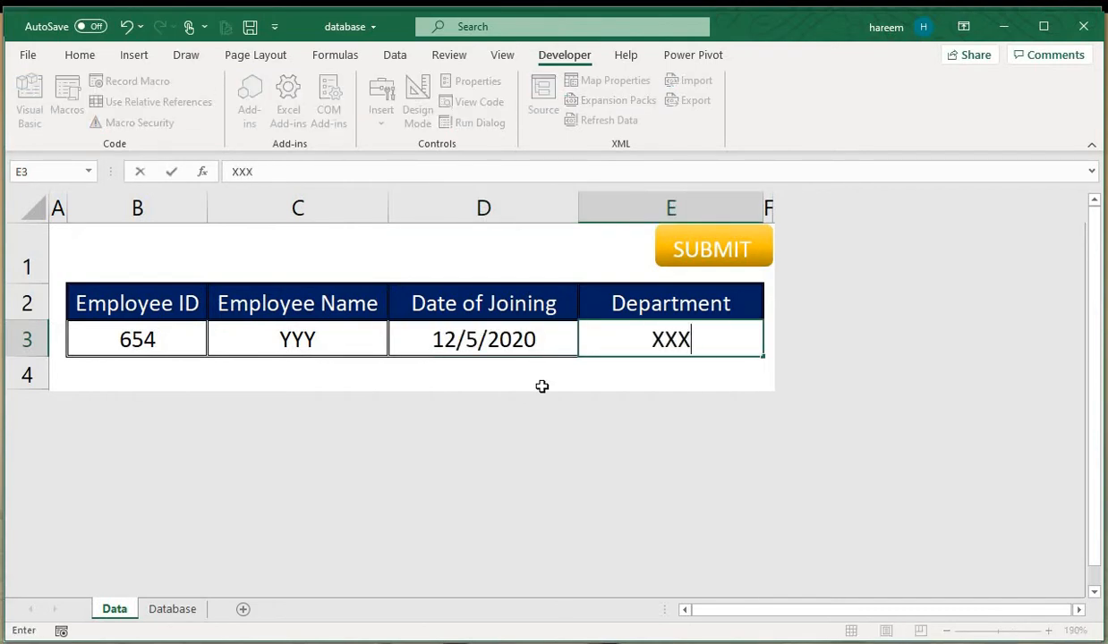
pyautogui.press('BackSpace')
pyautogui.press('BackSpace')
pyautogui.press('BackSpace')
pyautogui.write('DDDDD')
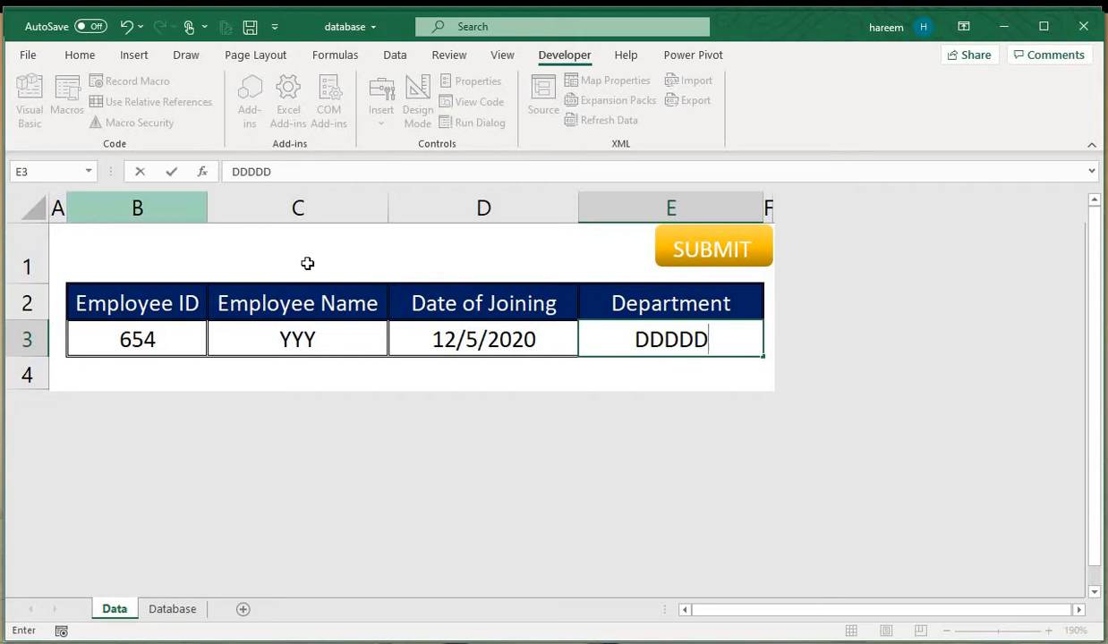
pyautogui.click(354, 331)
pyautogui.click(682, 256)
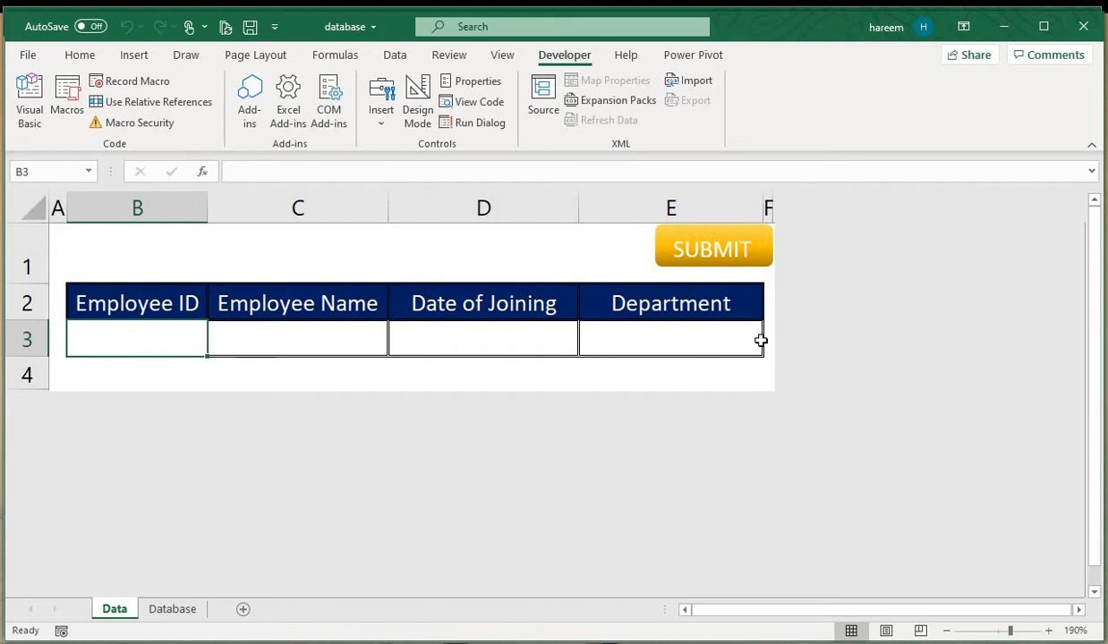
# - Check the submitted records in rows 4 and 5 of the Database sheet
pyautogui.click(162, 614)
pyautogui.click(297, 328)
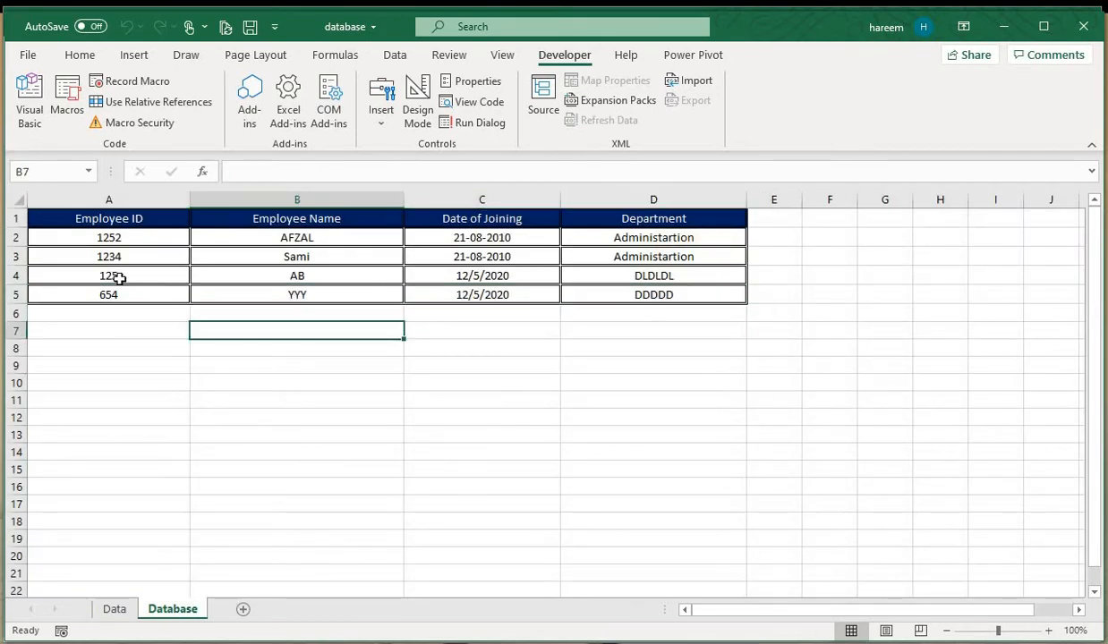
pyautogui.moveTo(114, 277); pyautogui.dragTo(683, 294)
pyautogui.click(648, 381)
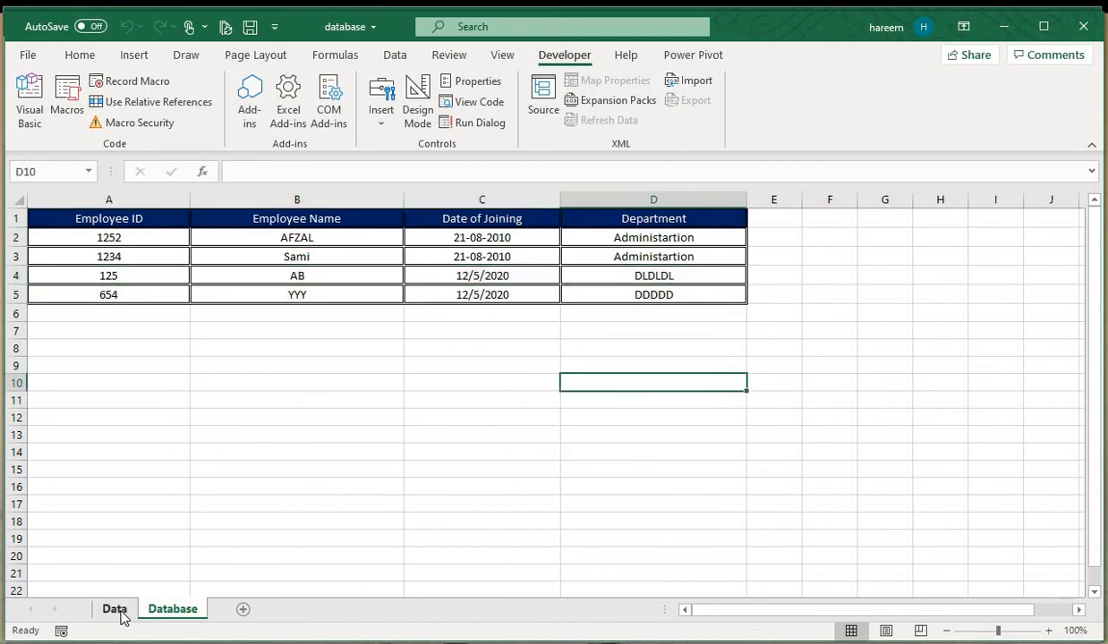
# - Submit a test record on the Data sheet with ID SAASDF, name ADSF, joining date ASD and department ASD
pyautogui.click(115, 609)
pyautogui.click(166, 331)
pyautogui.write('SAASDF')
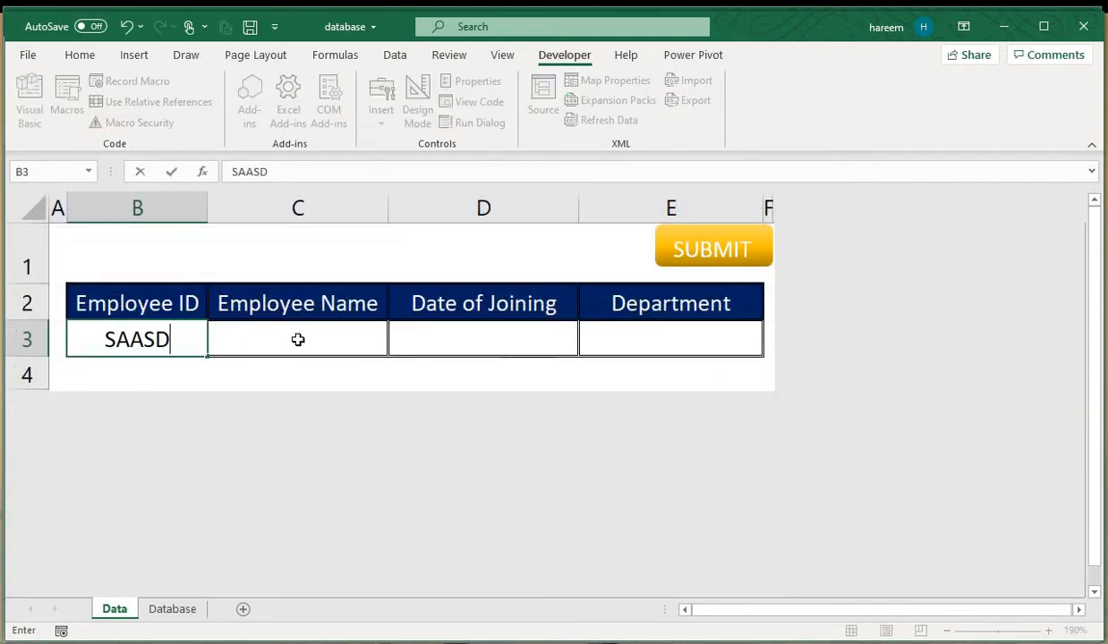
pyautogui.press('Tab')
pyautogui.write('ADSF')
pyautogui.press('Tab')
pyautogui.write('ASD')
pyautogui.press('Tab')
pyautogui.write('ASD')
pyautogui.click(712, 251)
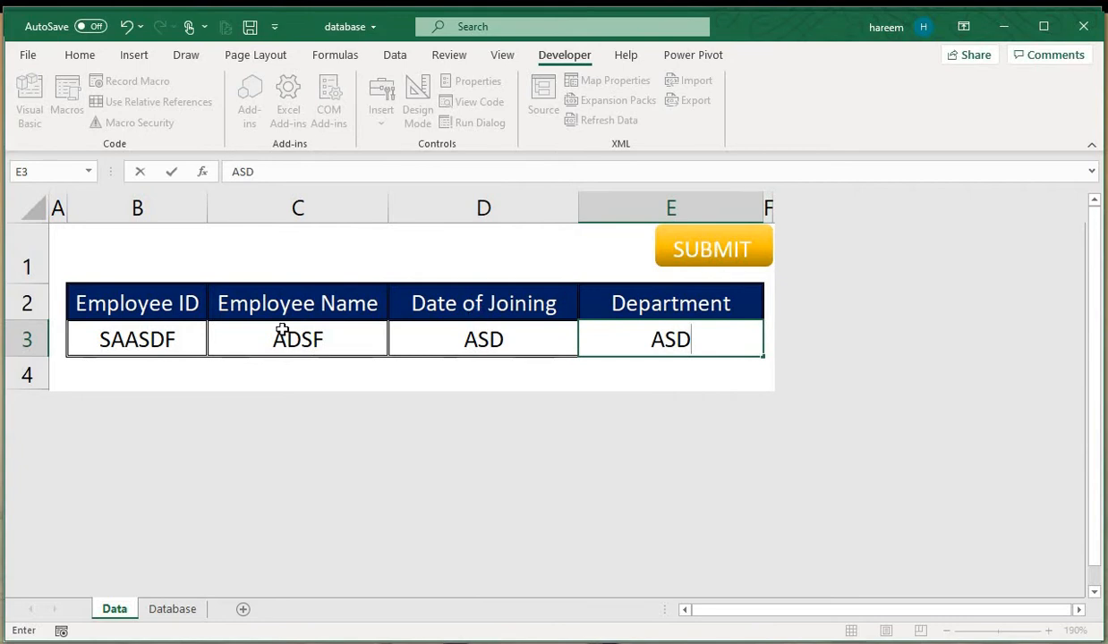
# - Submit another test record with ID AD, name ASDF, joining date ASD and department ASD
pyautogui.write('AD')
pyautogui.press('Tab')
pyautogui.write('ASDF')
pyautogui.press('Tab')
pyautogui.write('ASD')
pyautogui.press('Tab')
pyautogui.write('ASD')
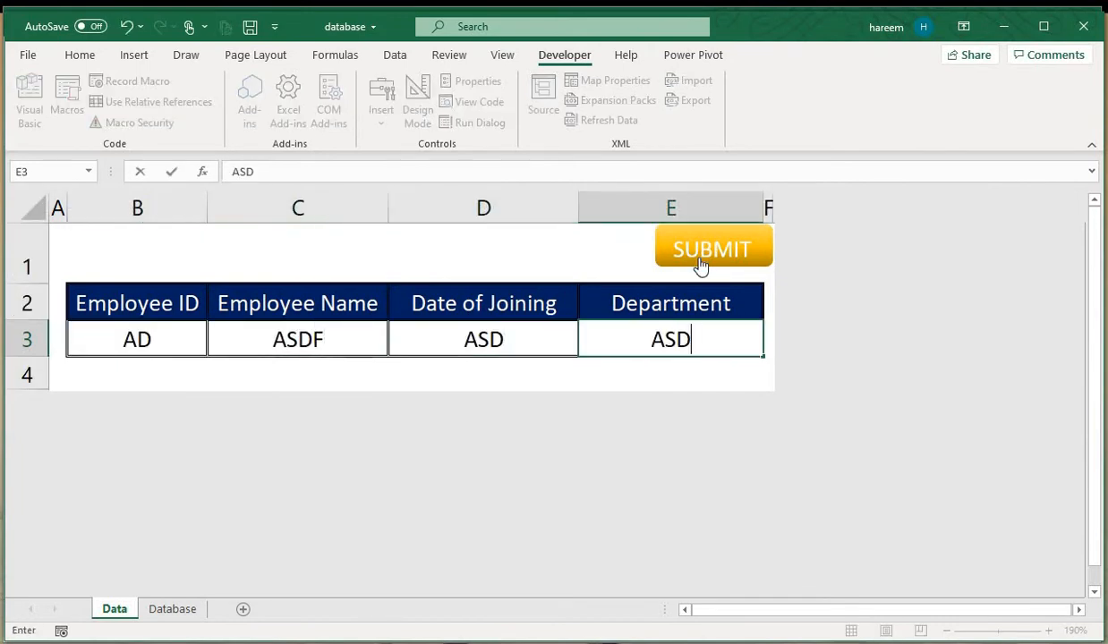
pyautogui.click(702, 262)
# - Submit a further test record with ID AD, name ASD, joining date ASD and department ASDF
pyautogui.write('AD')
pyautogui.press('Tab')
pyautogui.write('ASD')
pyautogui.press('Tab')
pyautogui.write('ASD')
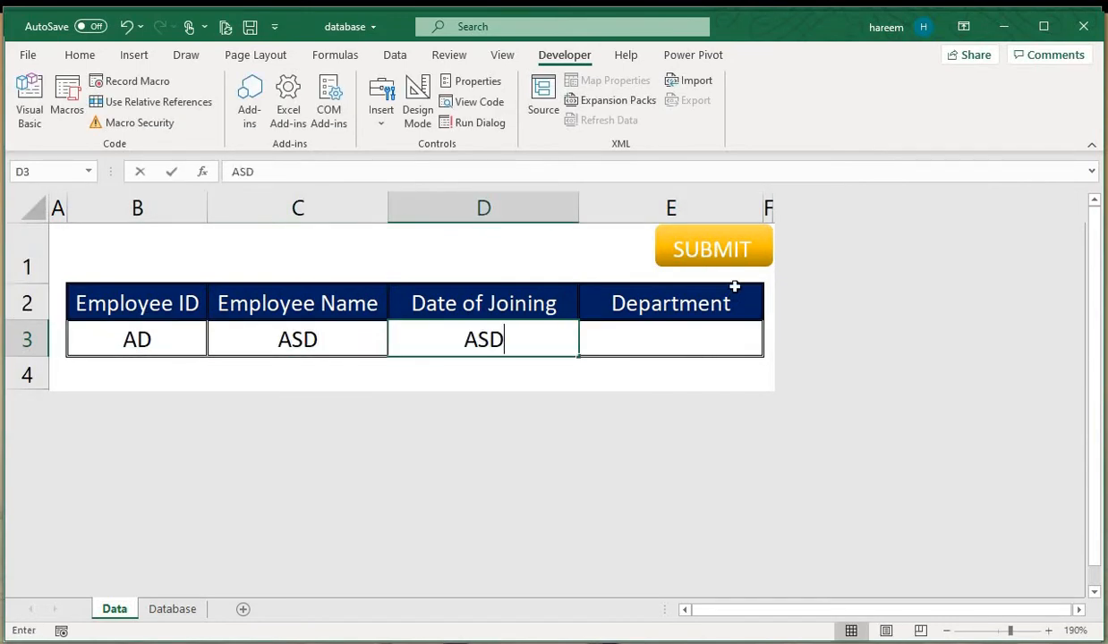
pyautogui.press('Tab')
pyautogui.write('ASDF')
pyautogui.click(729, 266)
# - Examine the submitted rows on the Database sheet and compare them with the entry fields on the Data sheet
pyautogui.click(167, 612)
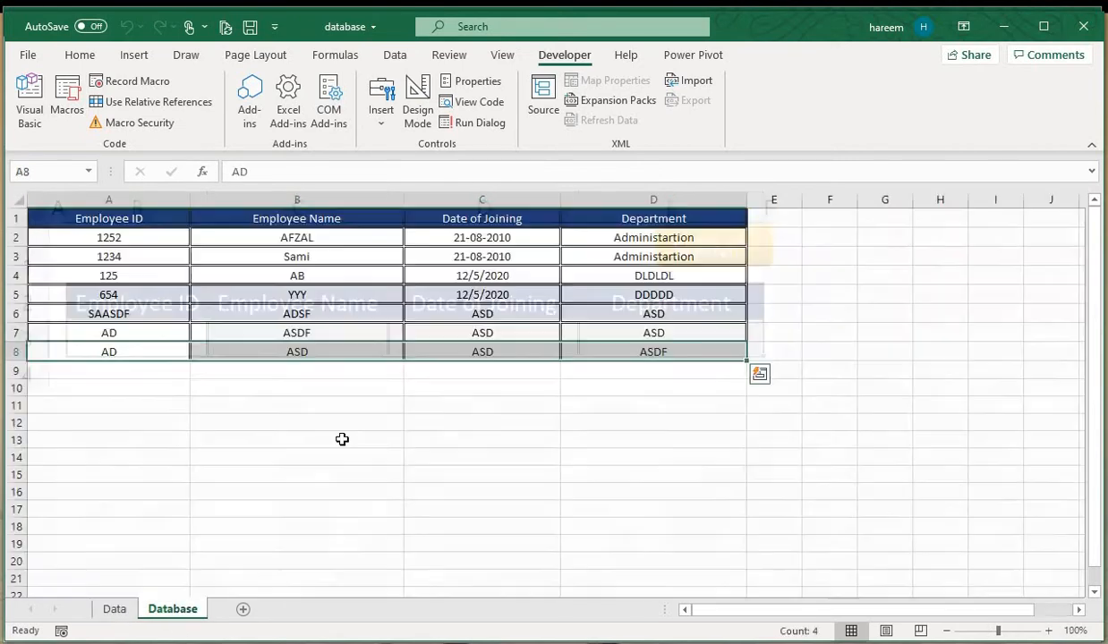
pyautogui.moveTo(103, 268); pyautogui.dragTo(799, 445)
pyautogui.click(682, 490)
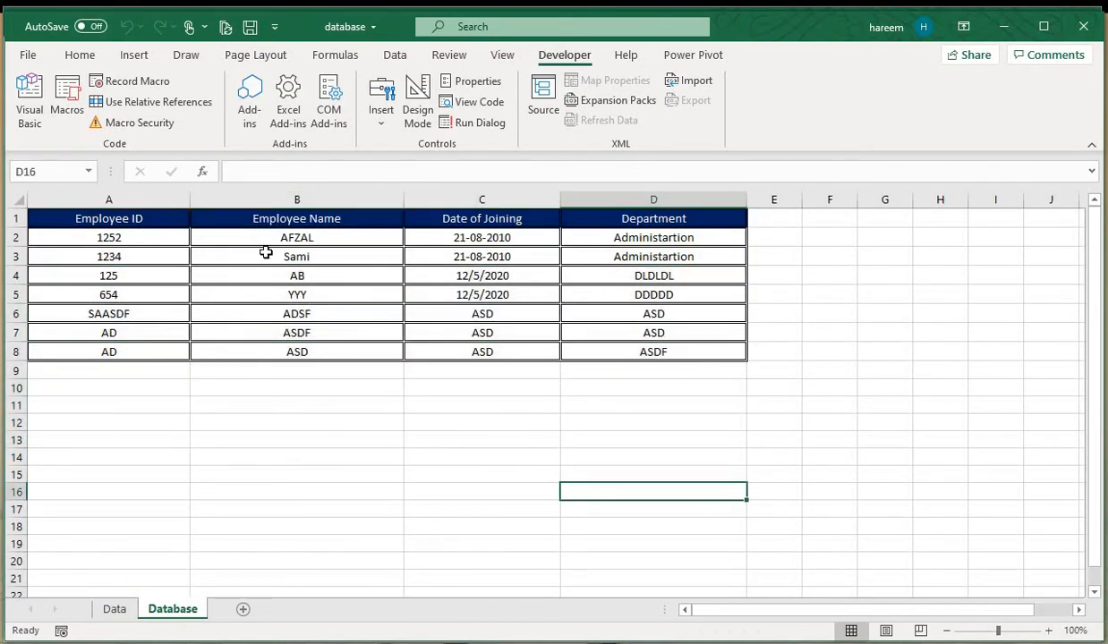
pyautogui.moveTo(108, 256); pyautogui.dragTo(750, 407)
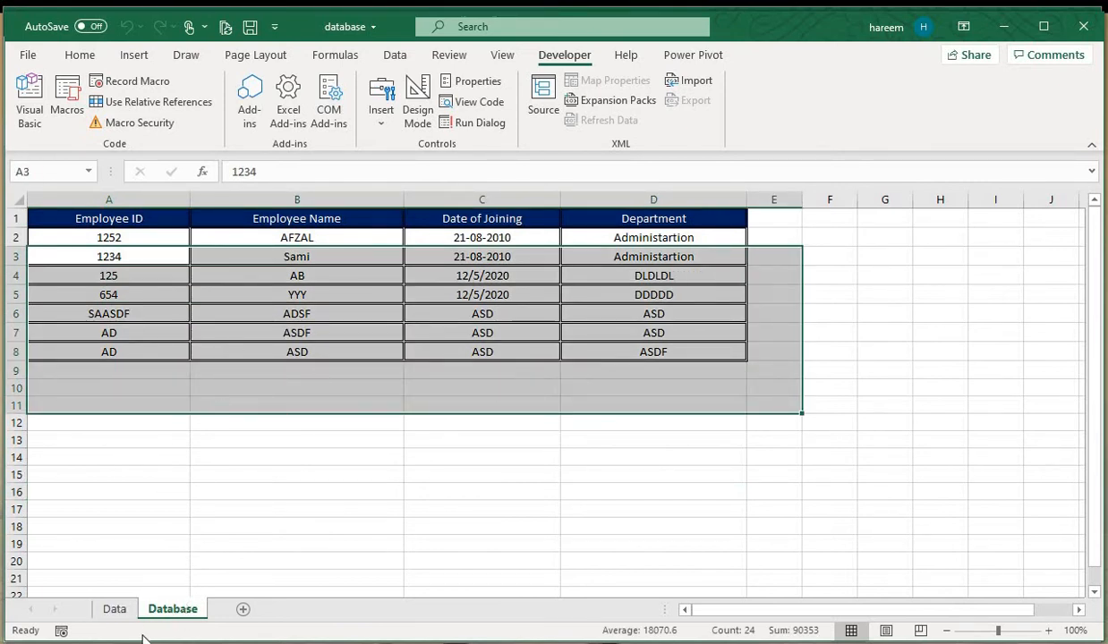
pyautogui.hotkey('ctrl', 'pageup')
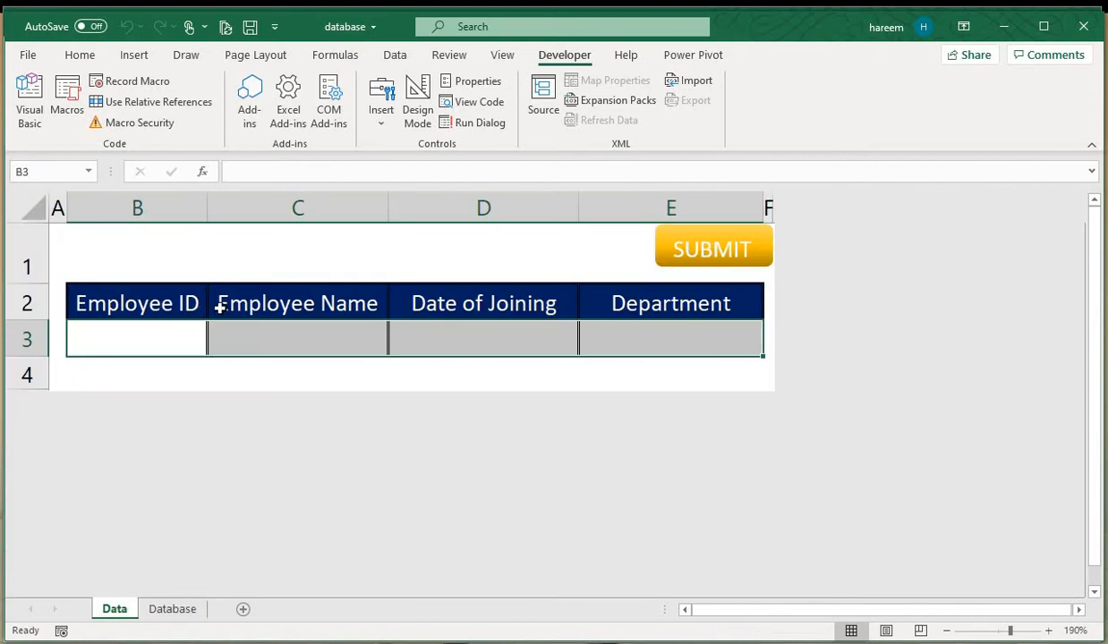
pyautogui.click(217, 302)
pyautogui.moveTo(136, 294); pyautogui.dragTo(586, 350)
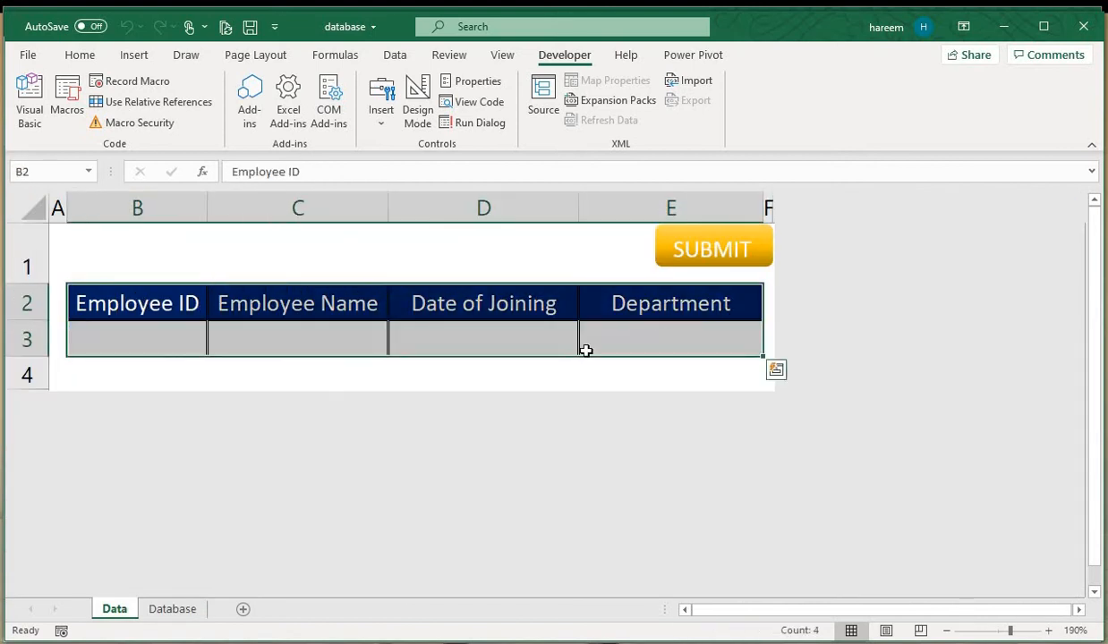
pyautogui.click(585, 367)
pyautogui.click(166, 610)
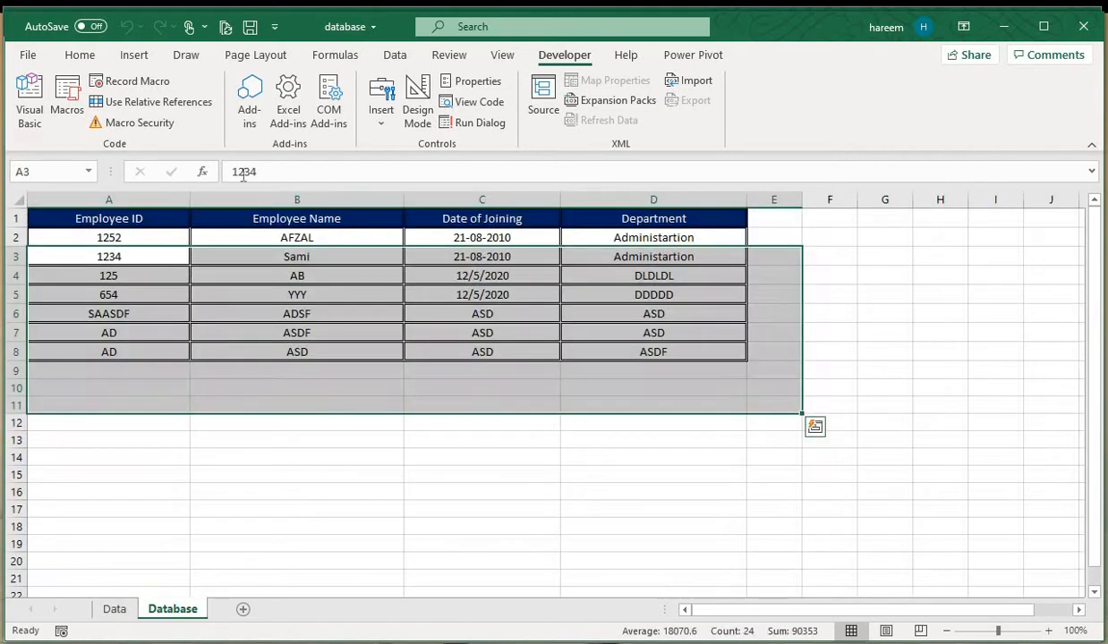
pyautogui.moveTo(93, 238); pyautogui.dragTo(673, 238)
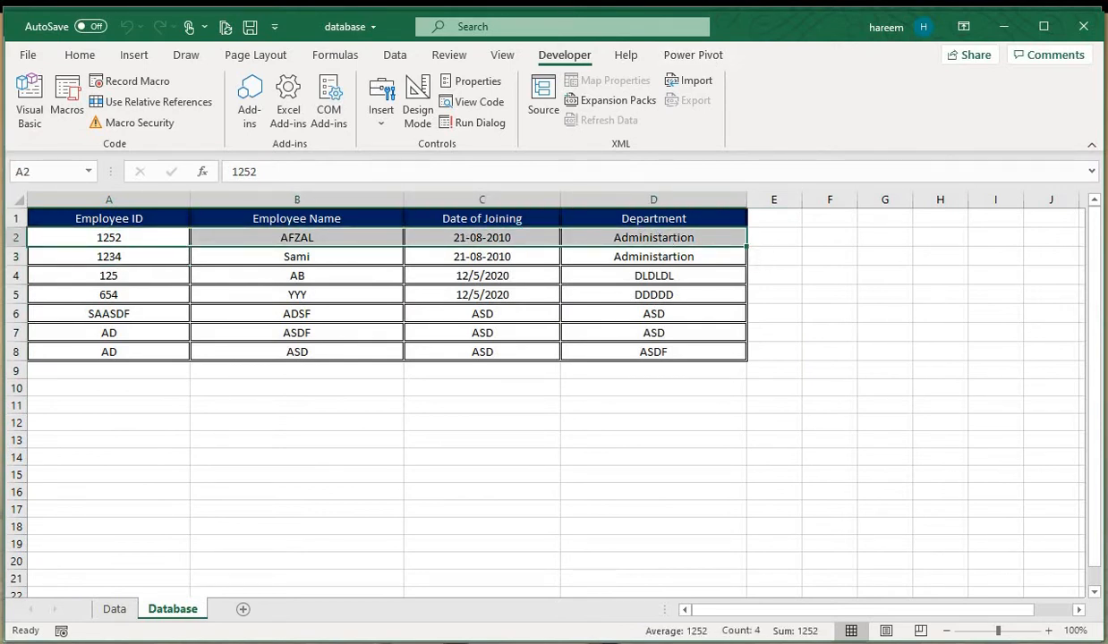
# - Close the database workbook and switch to the blank Book2 workbook
pyautogui.click(1084, 29)
pyautogui.click(493, 459)
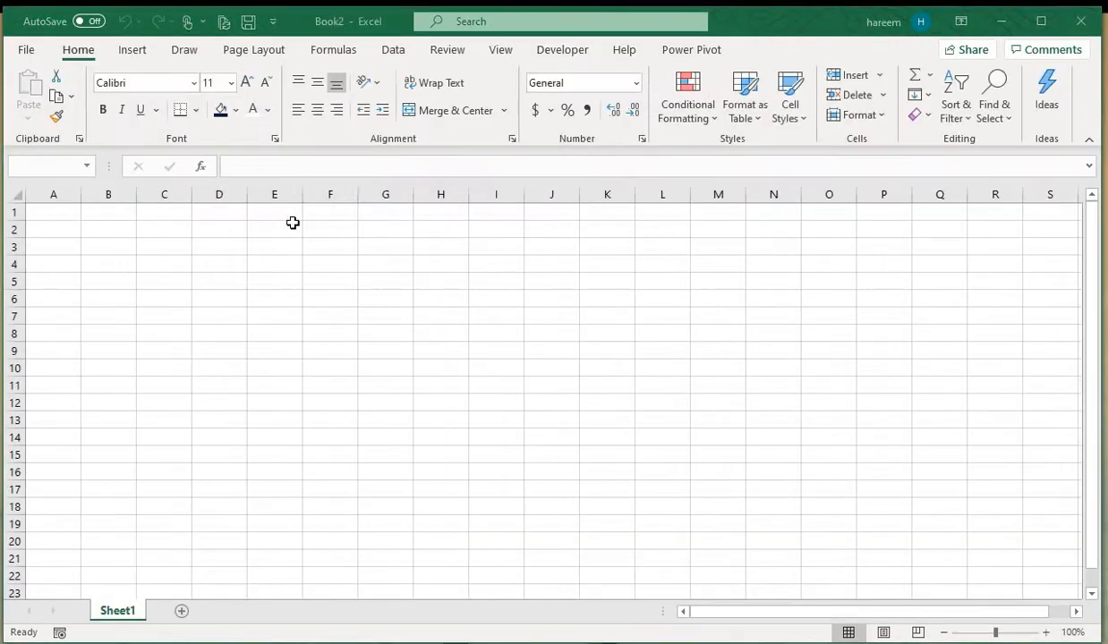
pyautogui.click(298, 303)
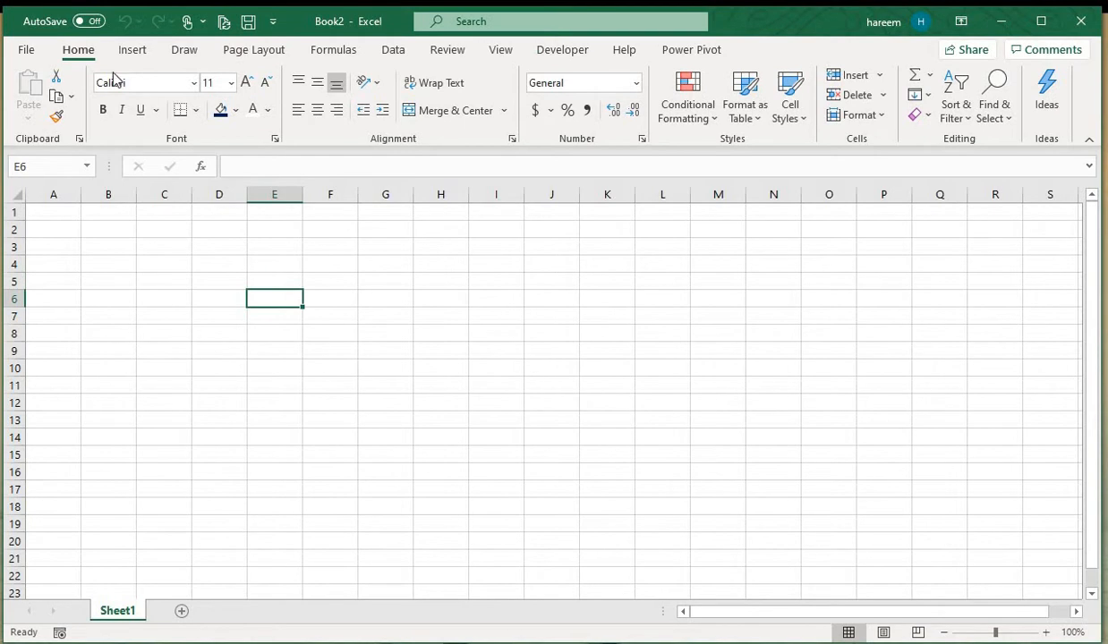
# - Enter the headers Employee ID, Employee Name, D.O.Joining and Department in cells C2 to F2 of Sheet1
pyautogui.click(145, 229)
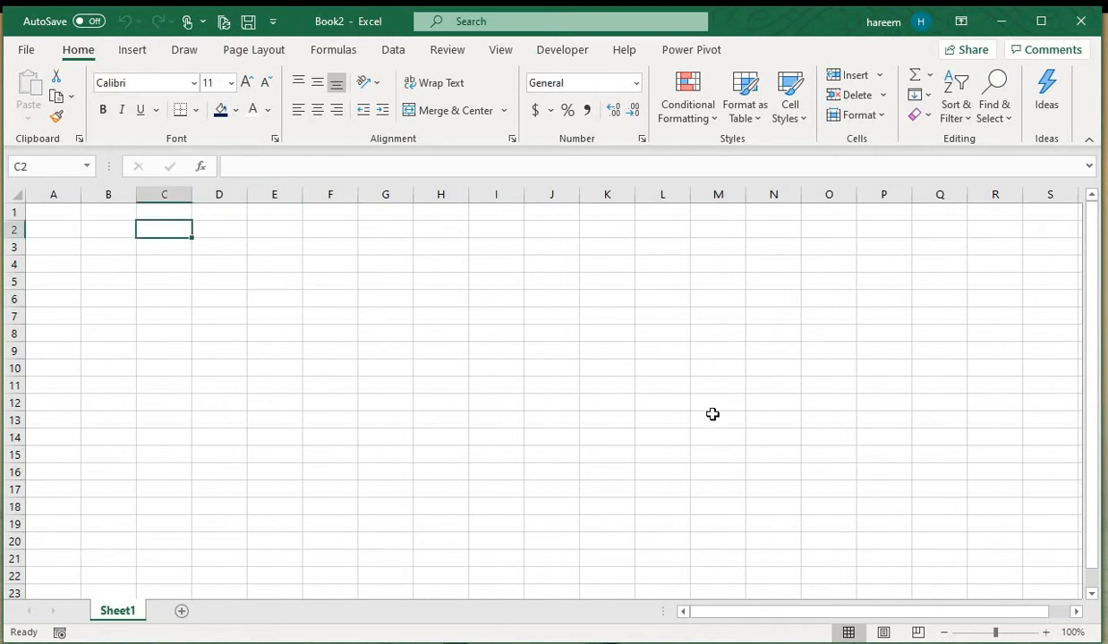
pyautogui.write('eMPLOYEE ')
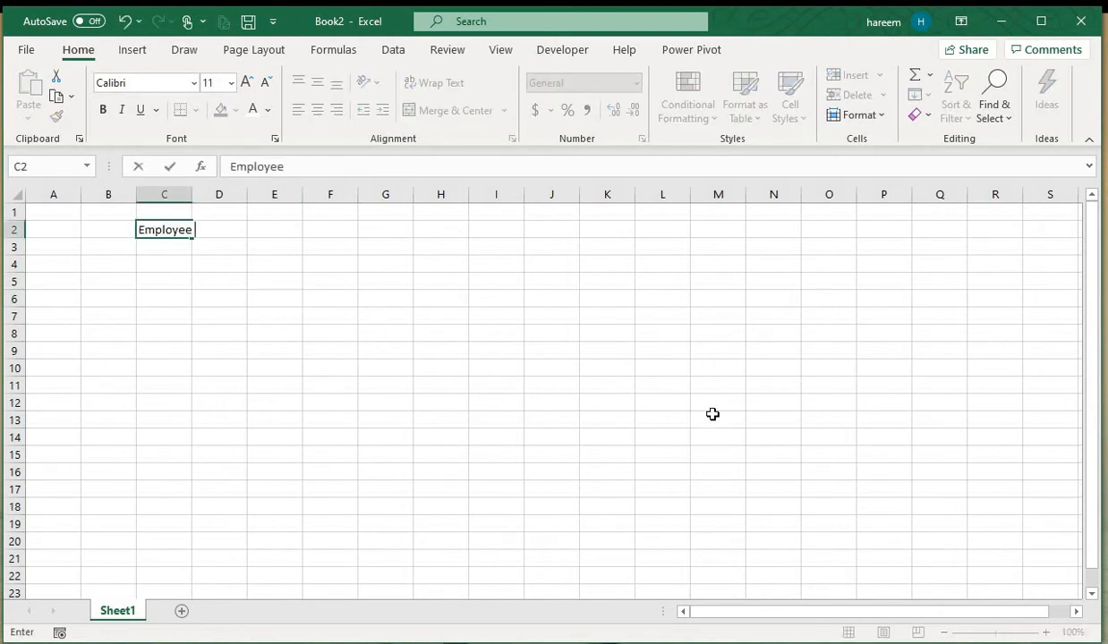
pyautogui.write('ID')
pyautogui.press('Tab')
pyautogui.write('Em')
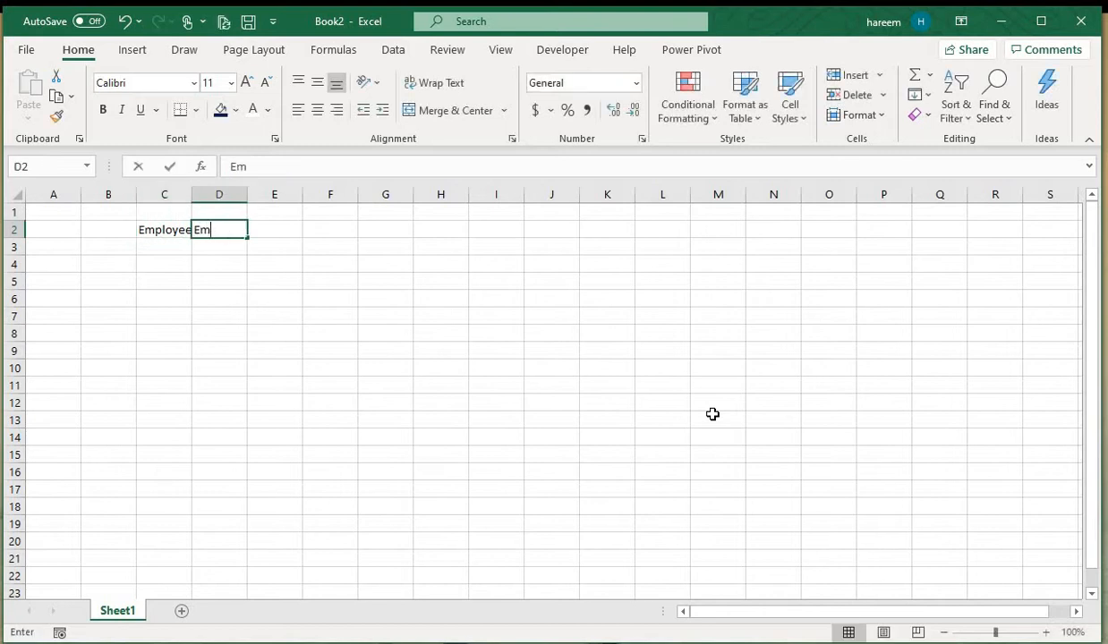
pyautogui.write('ployee Name')
pyautogui.press('Tab')
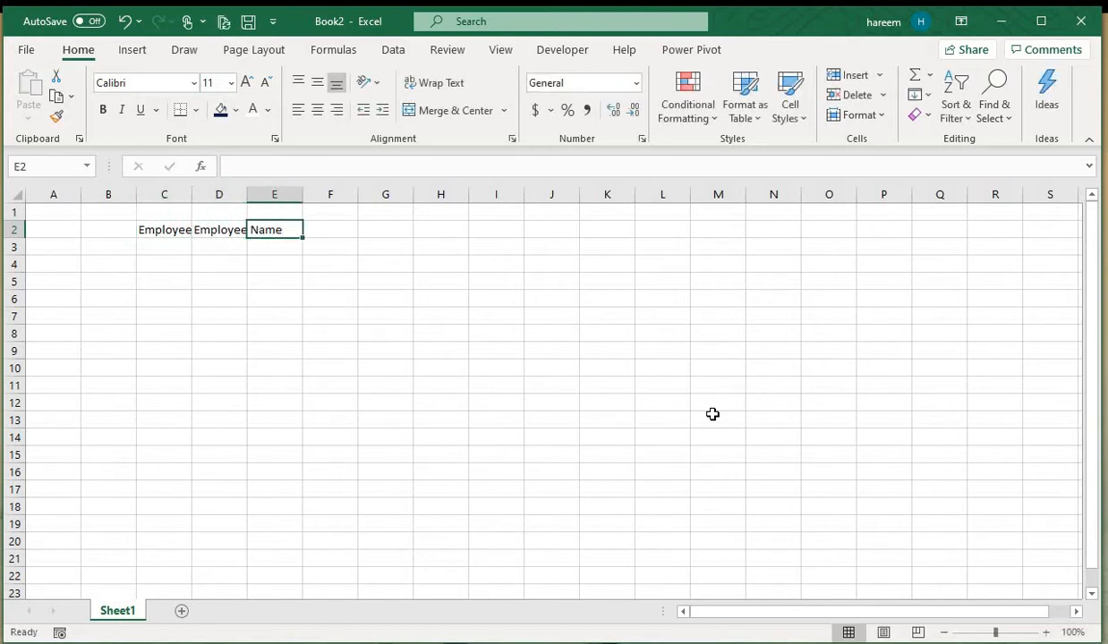
pyautogui.write('D')
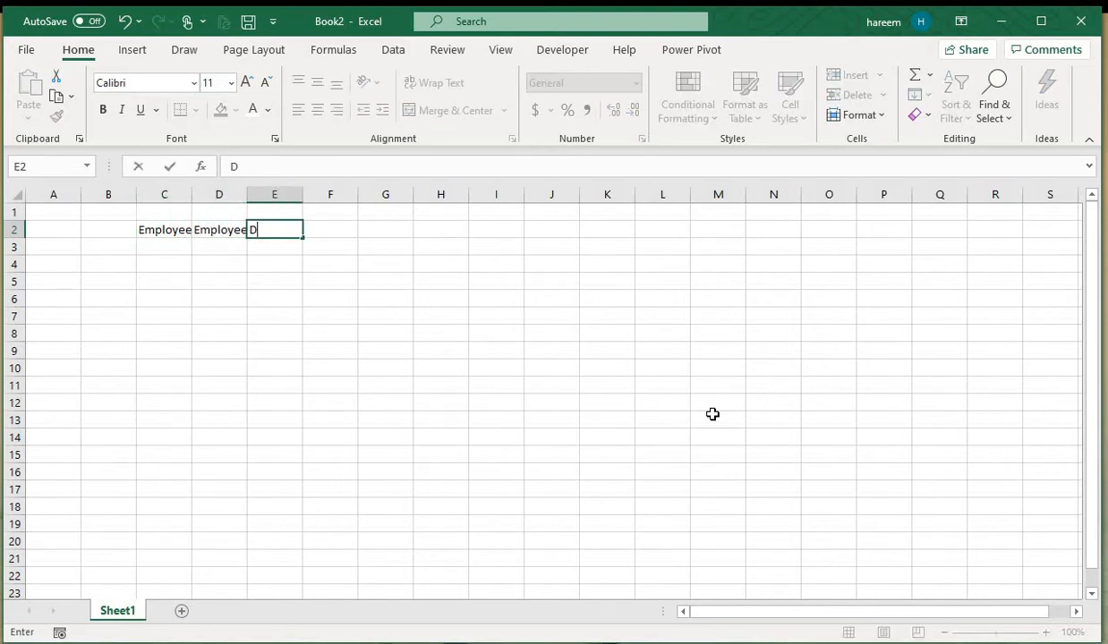
pyautogui.write('.O.Joining')
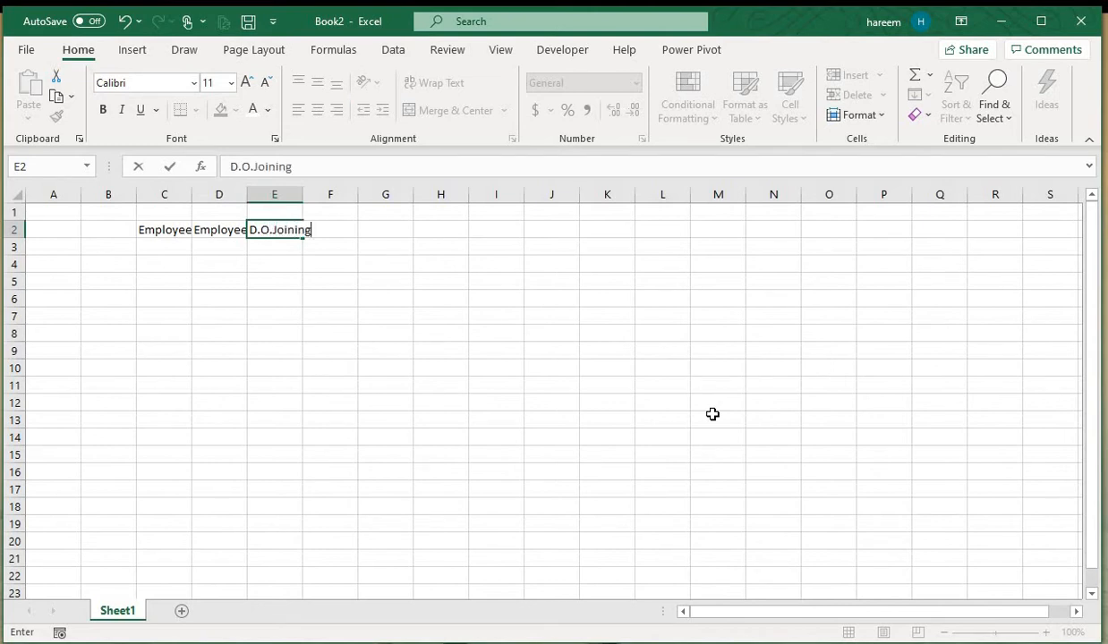
pyautogui.press('Tab')
pyautogui.write('Department')
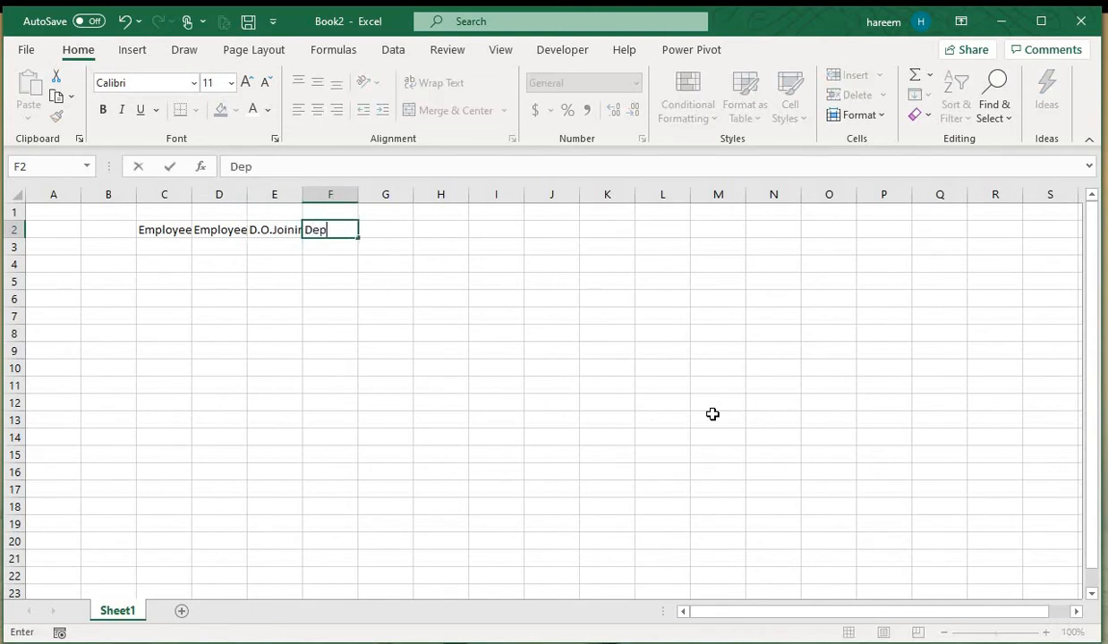
# - Complete the Department header in F2 and autofit the widths of all columns on the sheet
pyautogui.press('Return')
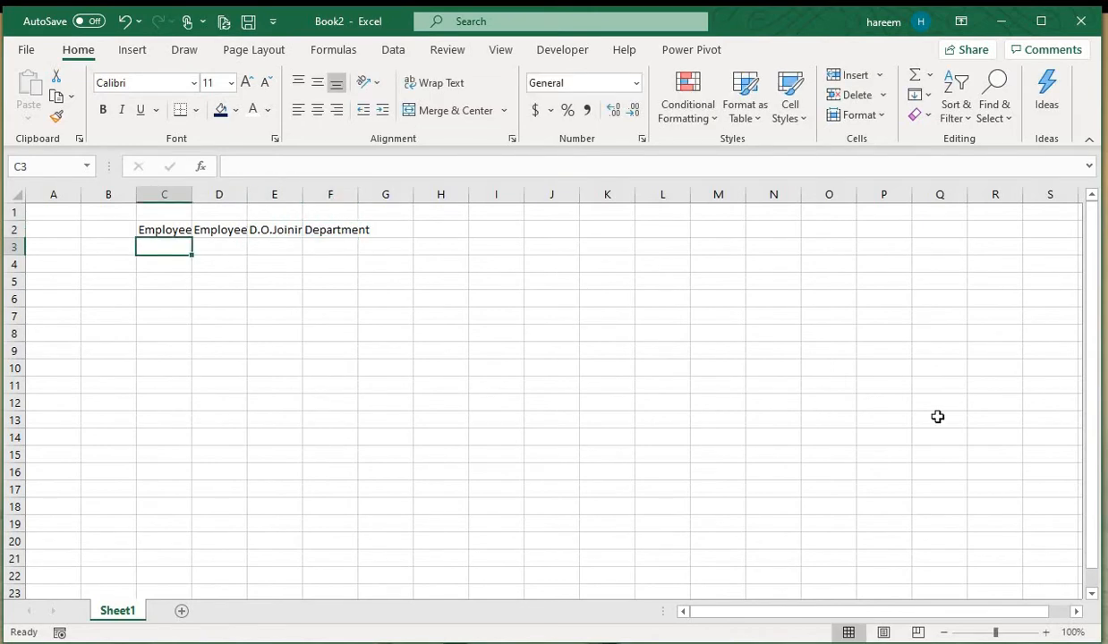
pyautogui.click(18, 194)
pyautogui.doubleClick(190, 195)
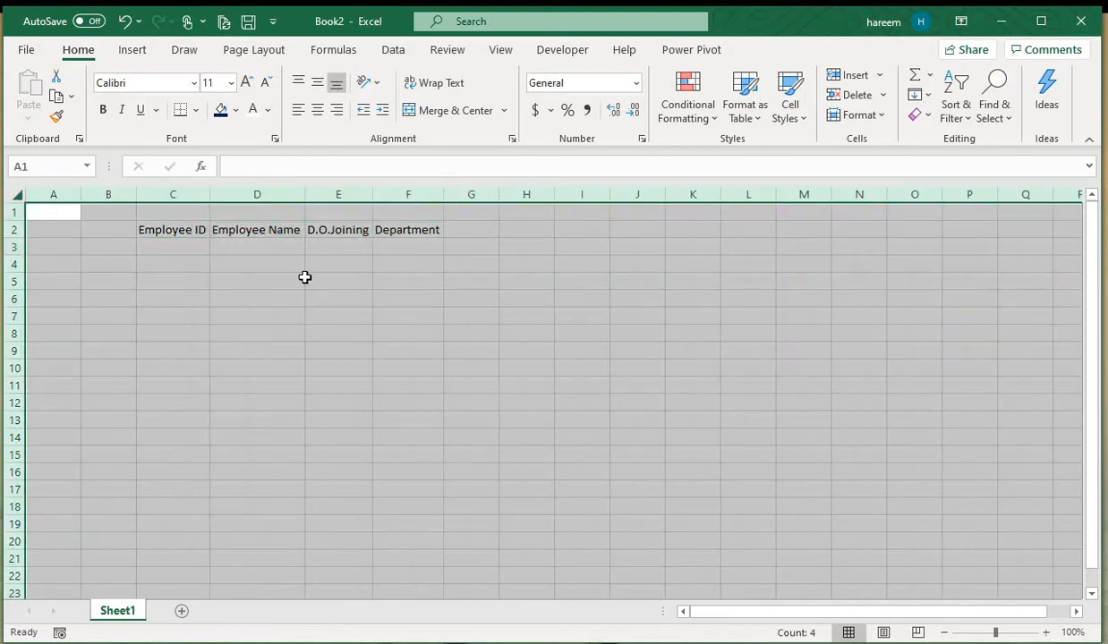
pyautogui.click(331, 329)
# - Widen columns C, D, E and F to give the four header fields extra room
pyautogui.moveTo(305, 194); pyautogui.dragTo(367, 195)
pyautogui.click(389, 309)
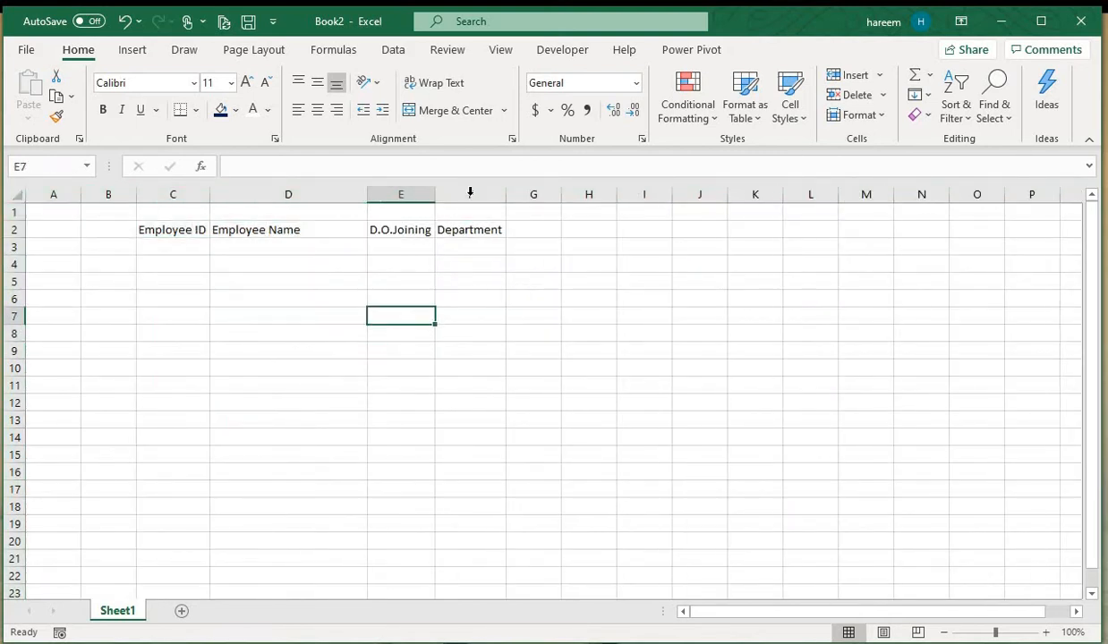
pyautogui.moveTo(504, 195); pyautogui.dragTo(532, 195)
pyautogui.moveTo(437, 201); pyautogui.dragTo(448, 195)
pyautogui.click(407, 368)
pyautogui.moveTo(210, 197); pyautogui.dragTo(214, 336)
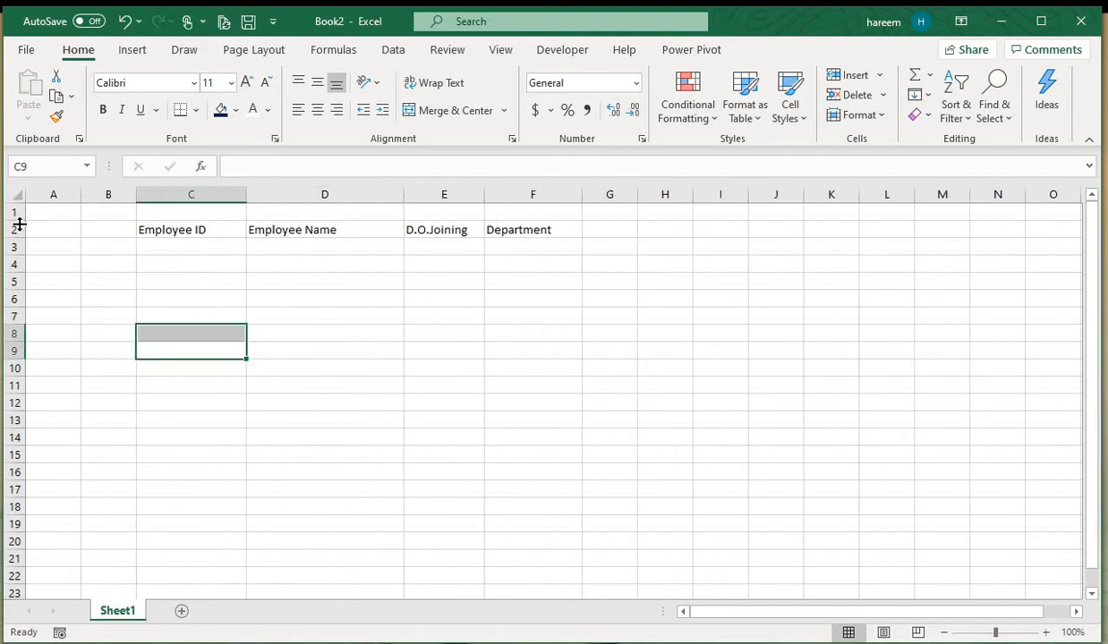
# - Increase the height of row 1 and delete the empty column B before the headers
pyautogui.moveTo(18, 222); pyautogui.dragTo(14, 250)
pyautogui.click(278, 377)
pyautogui.click(144, 326)
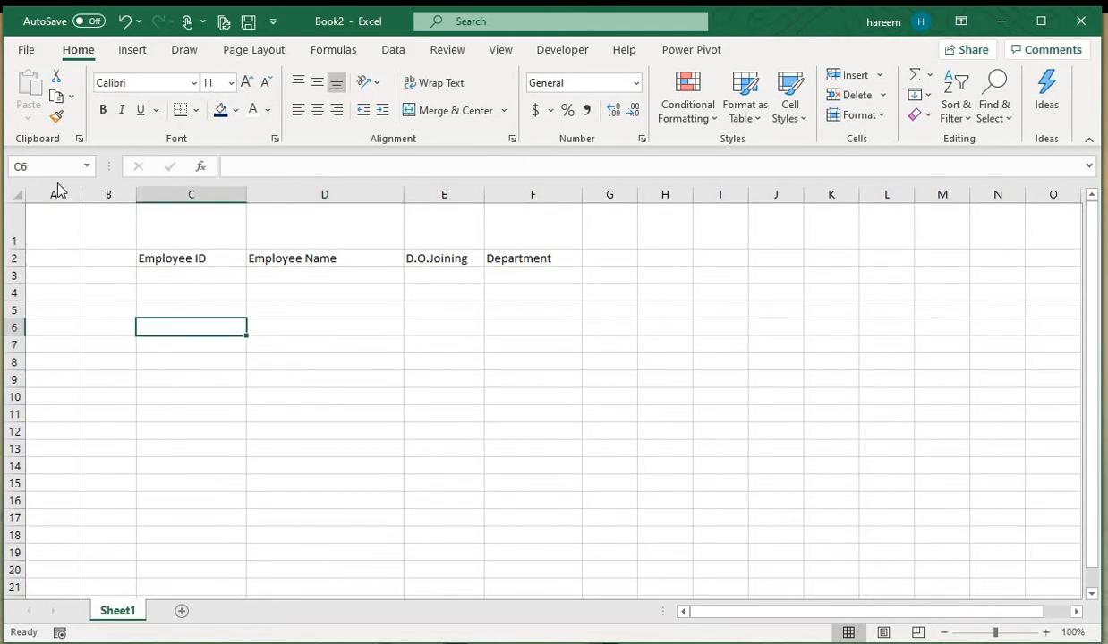
pyautogui.click(102, 191)
pyautogui.hotkey('ctrl', '-')
pyautogui.click(584, 321)
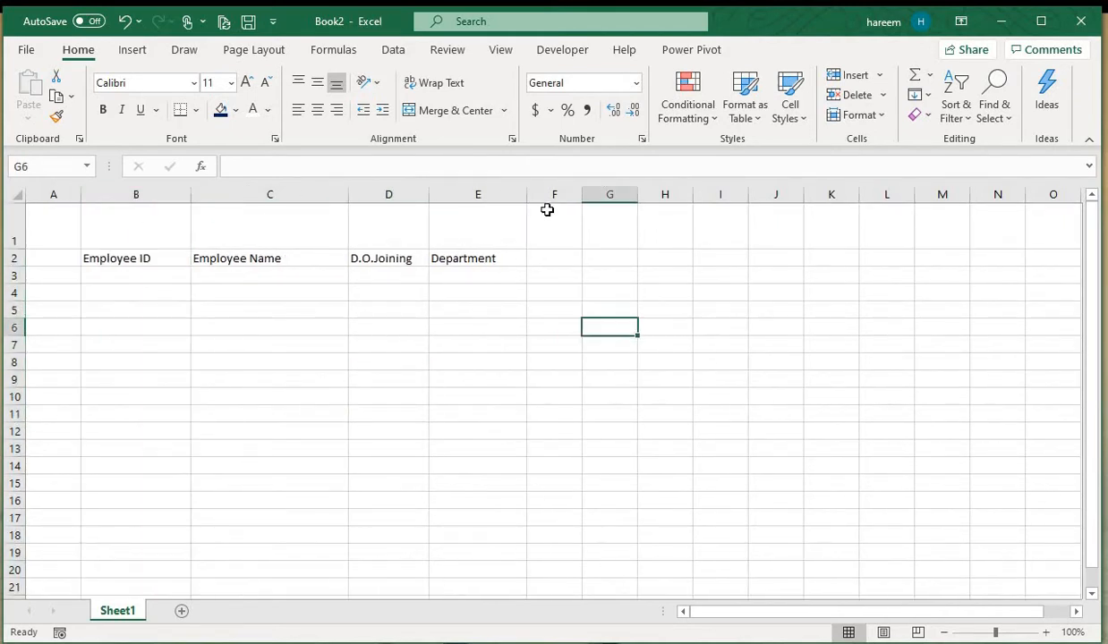
# - Narrow column F and hide every column from G to the end of the sheet
pyautogui.moveTo(588, 195); pyautogui.dragTo(547, 197)
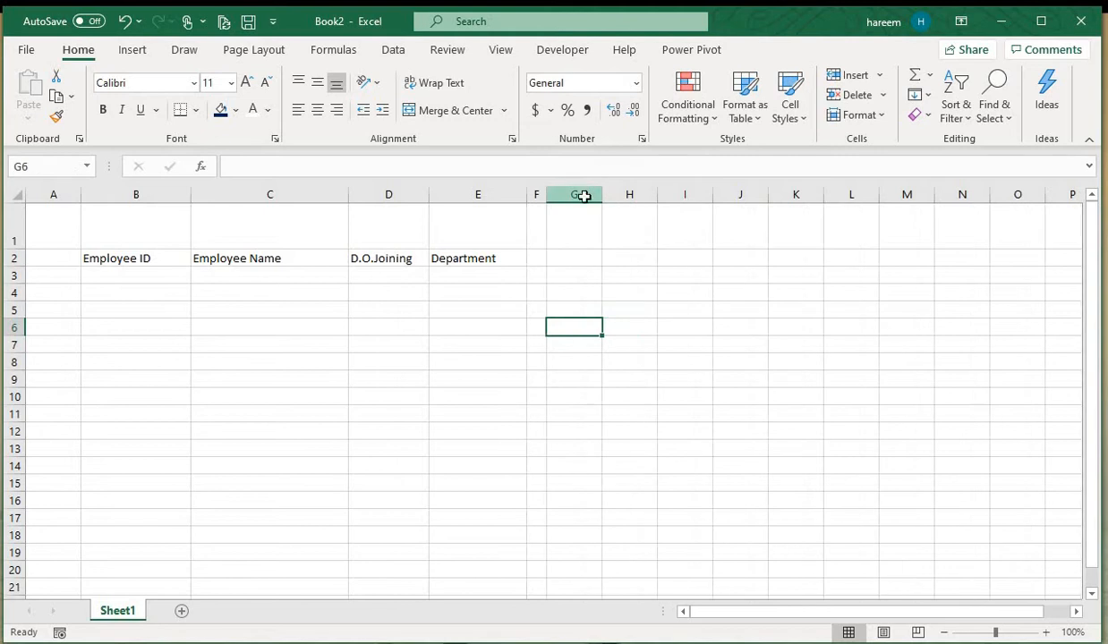
pyautogui.click(582, 195)
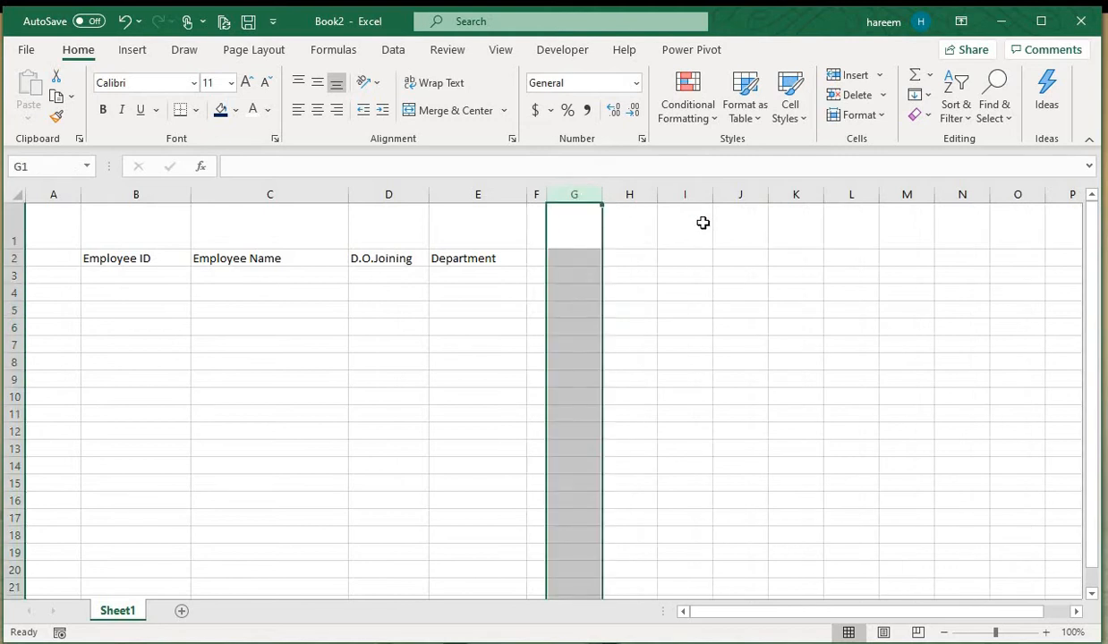
pyautogui.hotkey('ctrl', 'shift', 'Right')
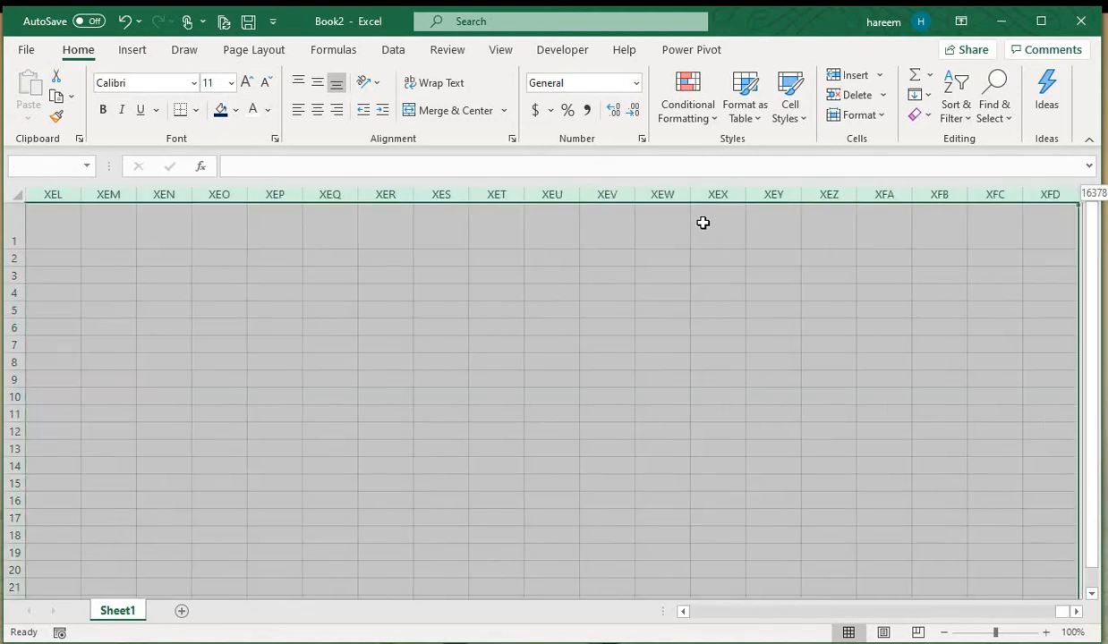
pyautogui.rightClick(720, 196)
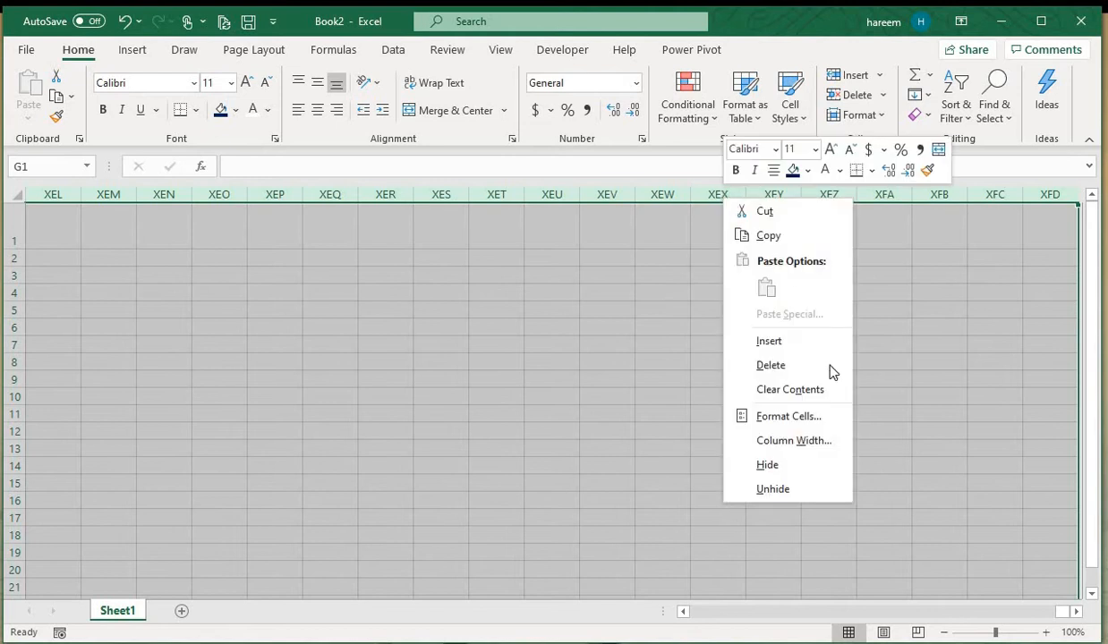
pyautogui.click(793, 468)
pyautogui.hotkey('ctrl', 'Home')
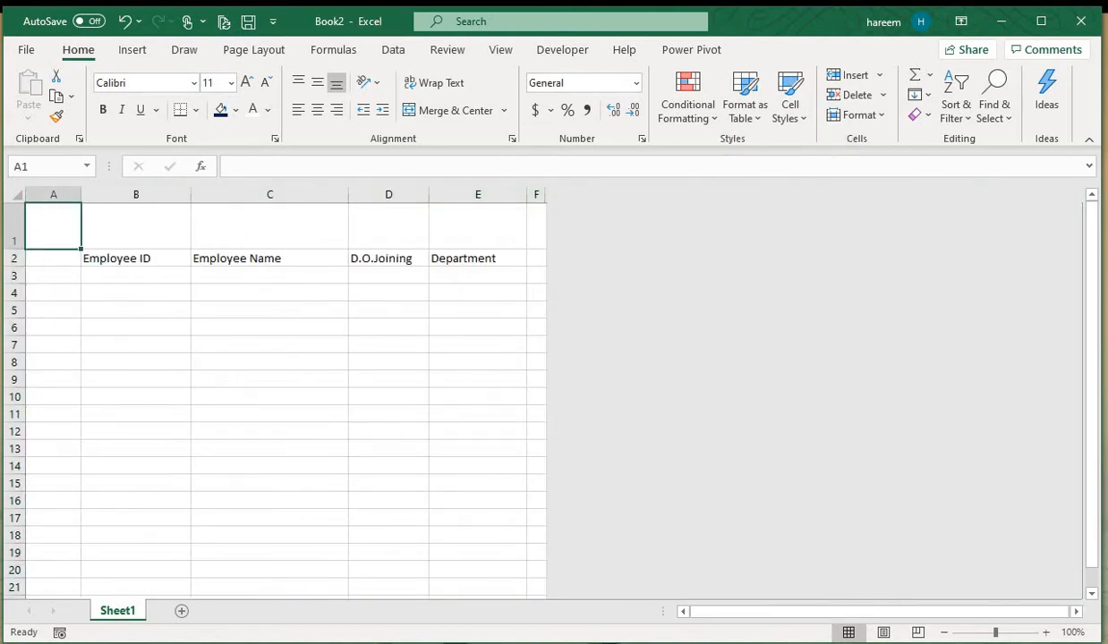
# - Hide every row from row 4 to the end of the sheet
pyautogui.click(5, 293)
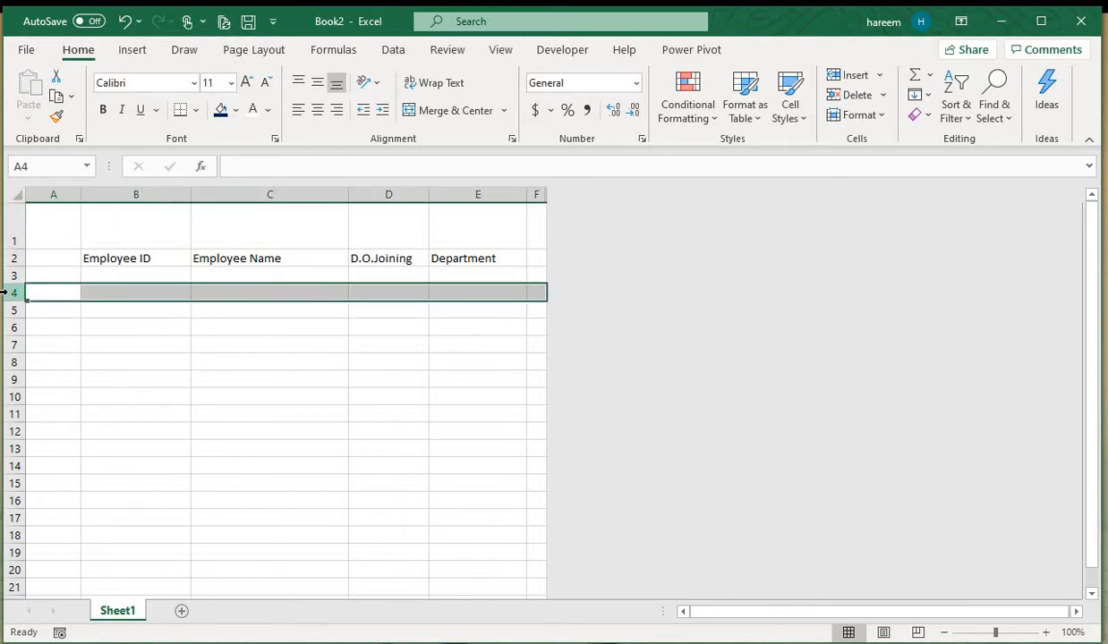
pyautogui.hotkey('ctrl', 'shift', 'Down')
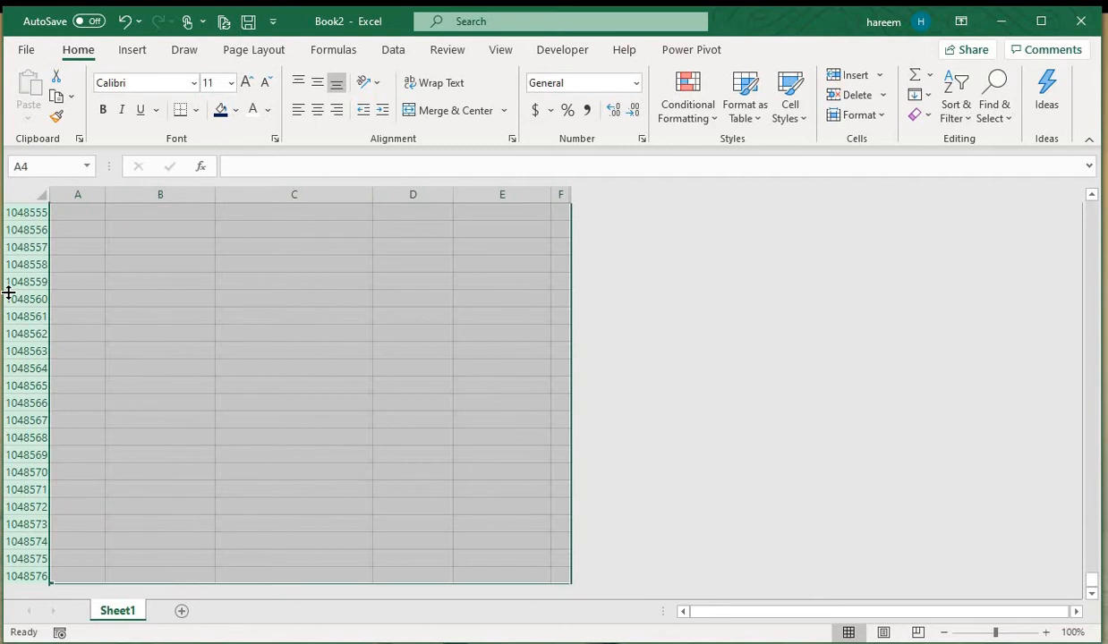
pyautogui.rightClick(7, 291)
pyautogui.click(80, 559)
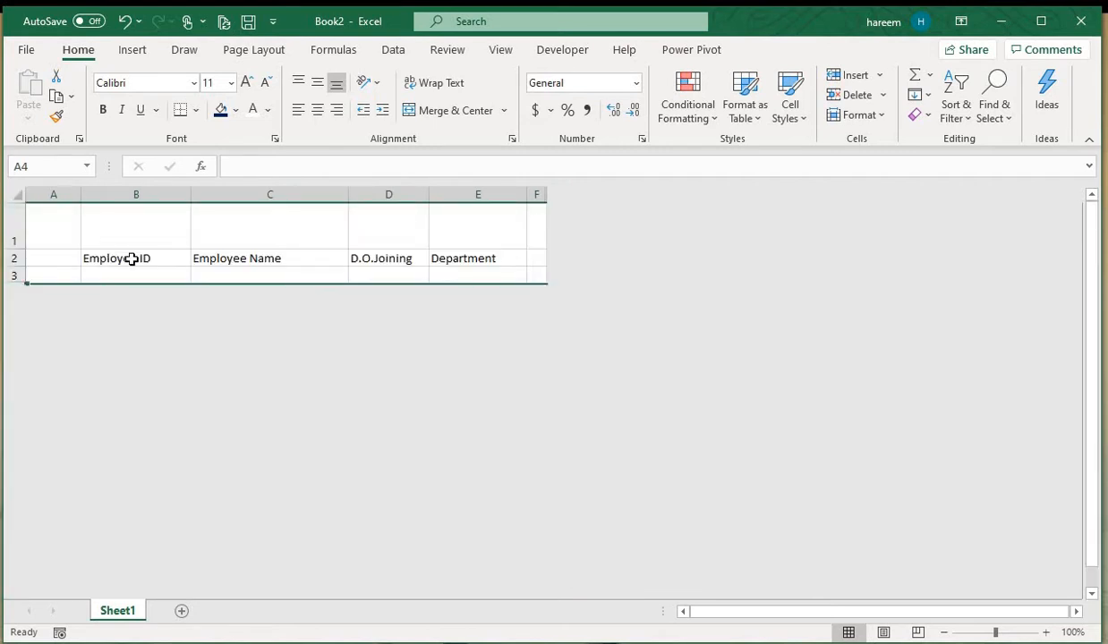
# - Apply double-line outline and inside borders to the header and entry cells B2:E3
pyautogui.moveTo(128, 258); pyautogui.dragTo(488, 278)
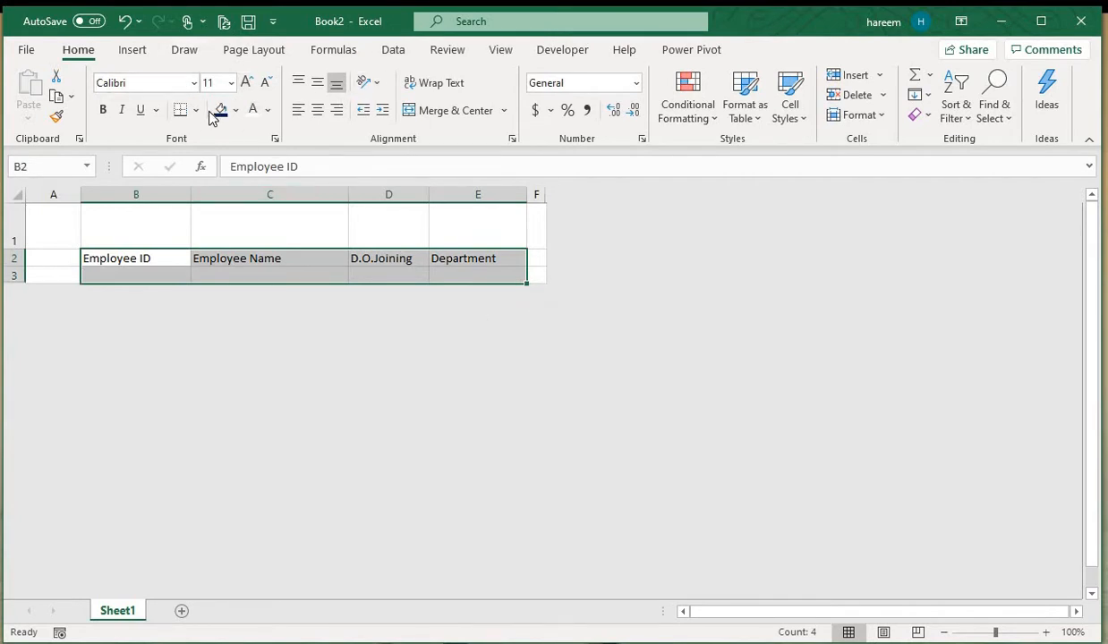
pyautogui.hotkey('ctrl', '1')
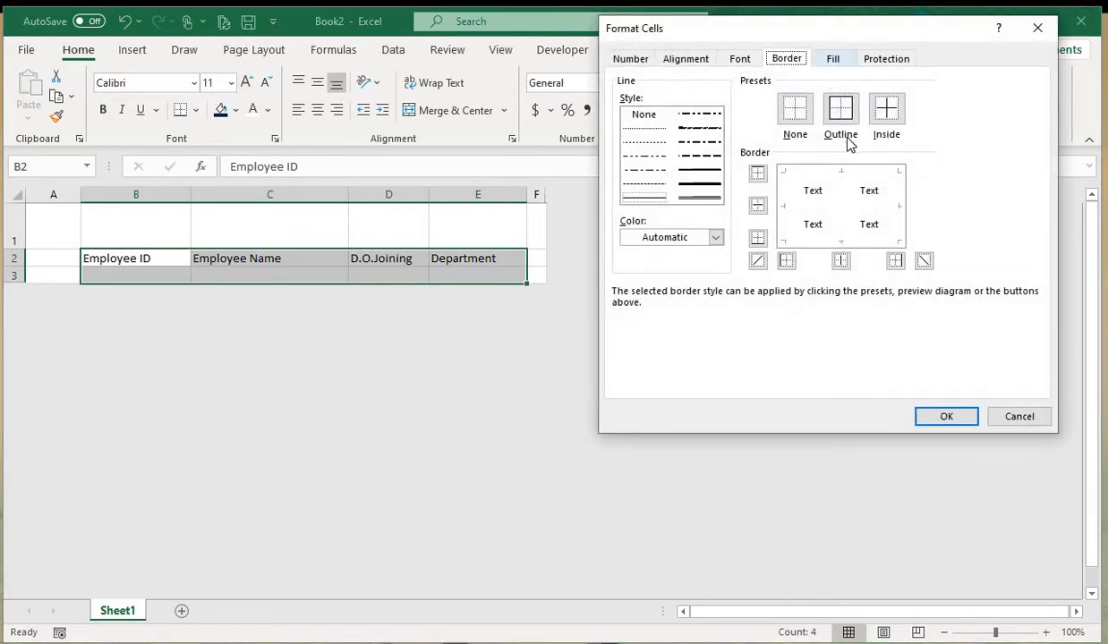
pyautogui.click(698, 199)
pyautogui.click(840, 109)
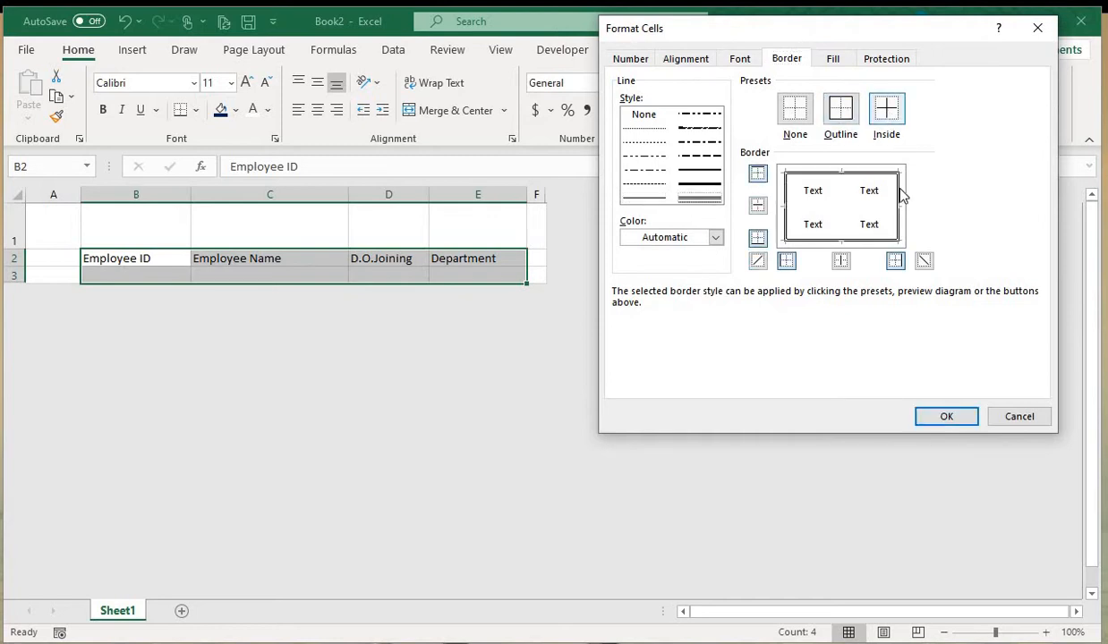
pyautogui.click(886, 108)
pyautogui.click(946, 417)
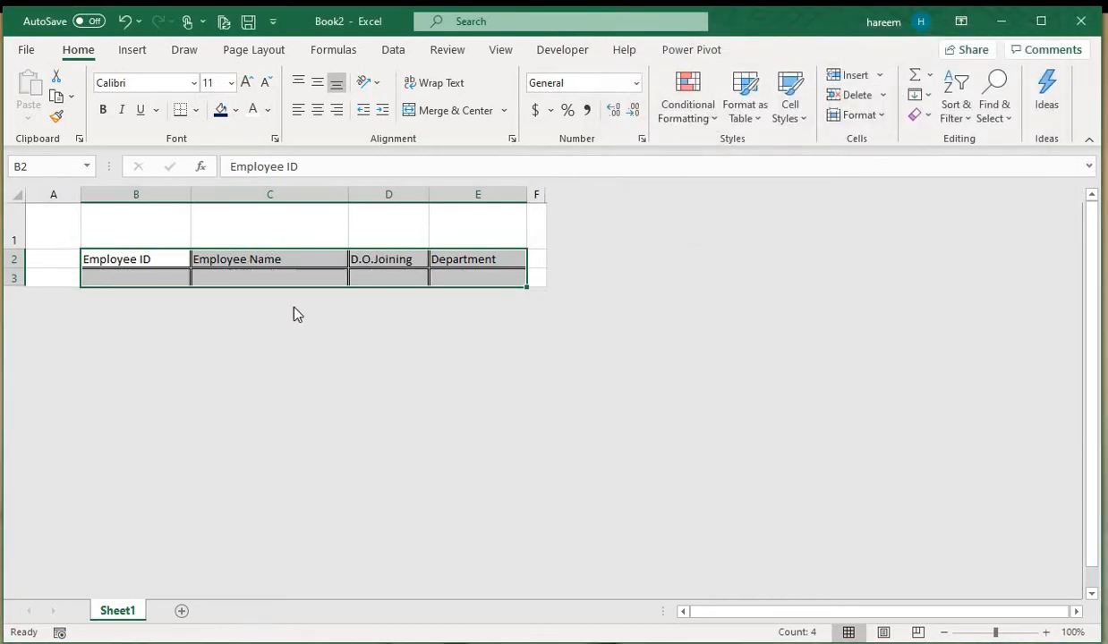
pyautogui.press('Right')
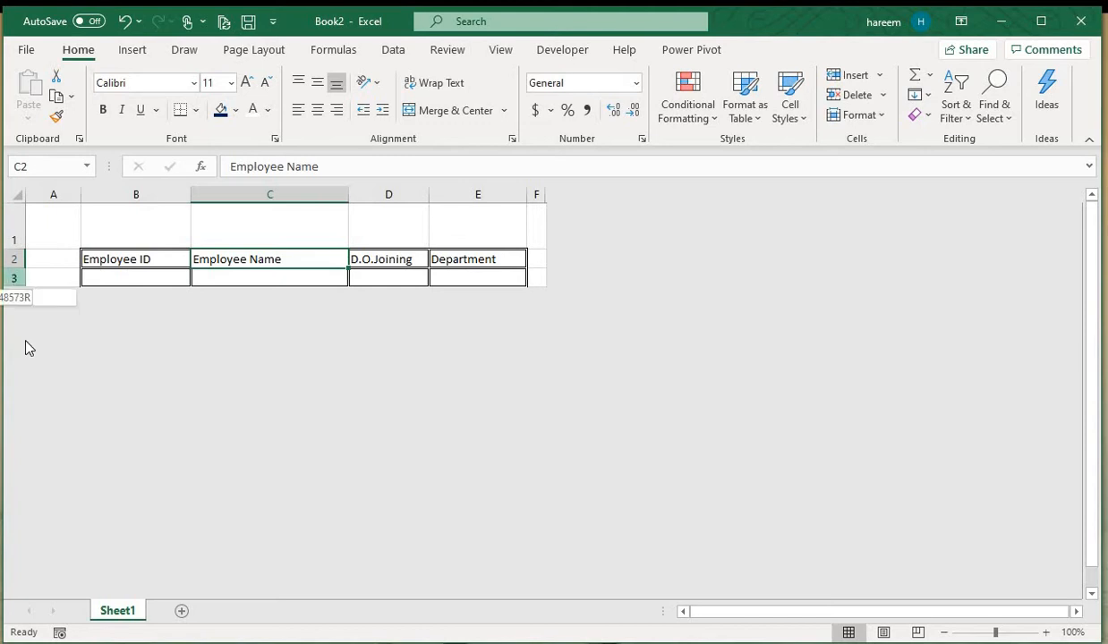
# - Unhide the rows below row 3
pyautogui.click(13, 278)
pyautogui.rightClick(14, 277)
pyautogui.click(72, 571)
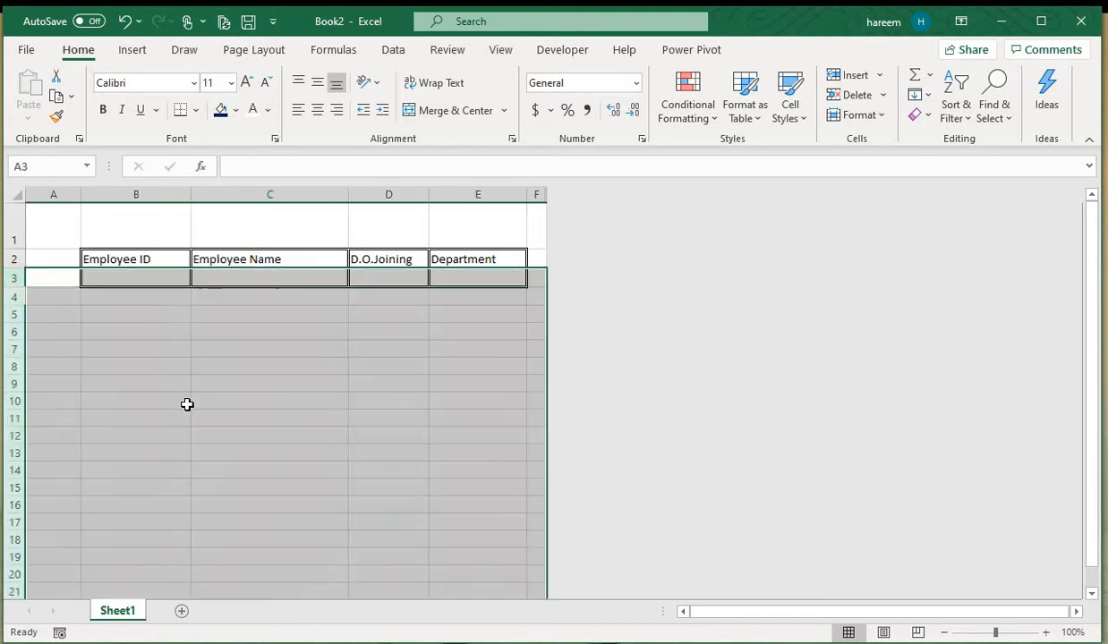
pyautogui.click(183, 402)
# - Hide every row from row 5 down, and shrink row 4 and column F to thin margins
pyautogui.click(10, 314)
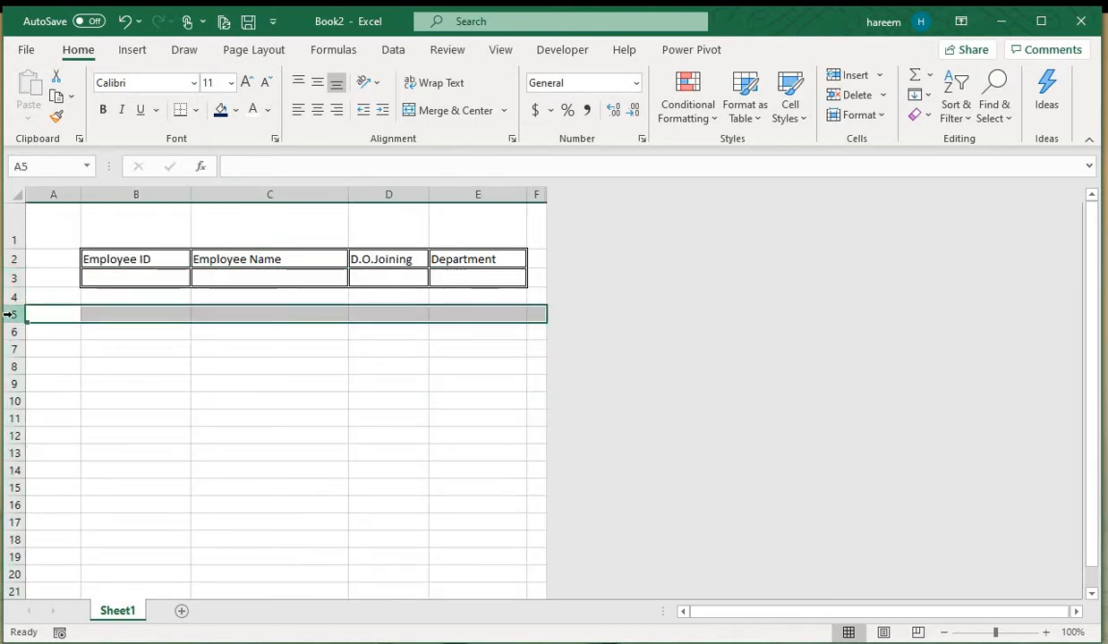
pyautogui.hotkey('ctrl', 'shift', 'Down')
pyautogui.rightClick(10, 315)
pyautogui.click(56, 584)
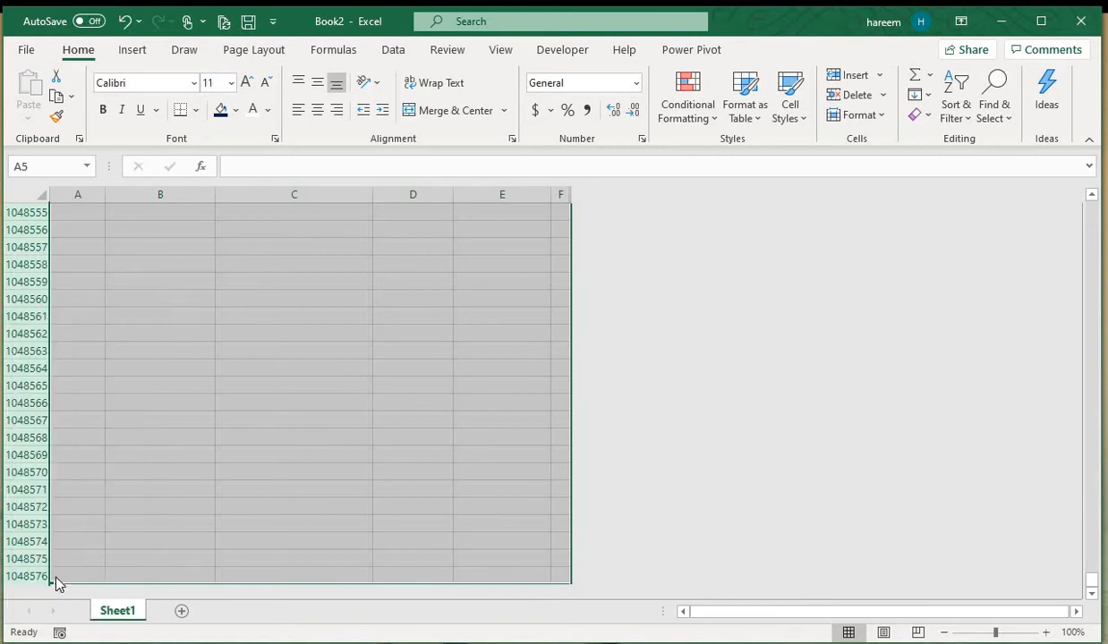
pyautogui.hotkey('ctrl', 'Home')
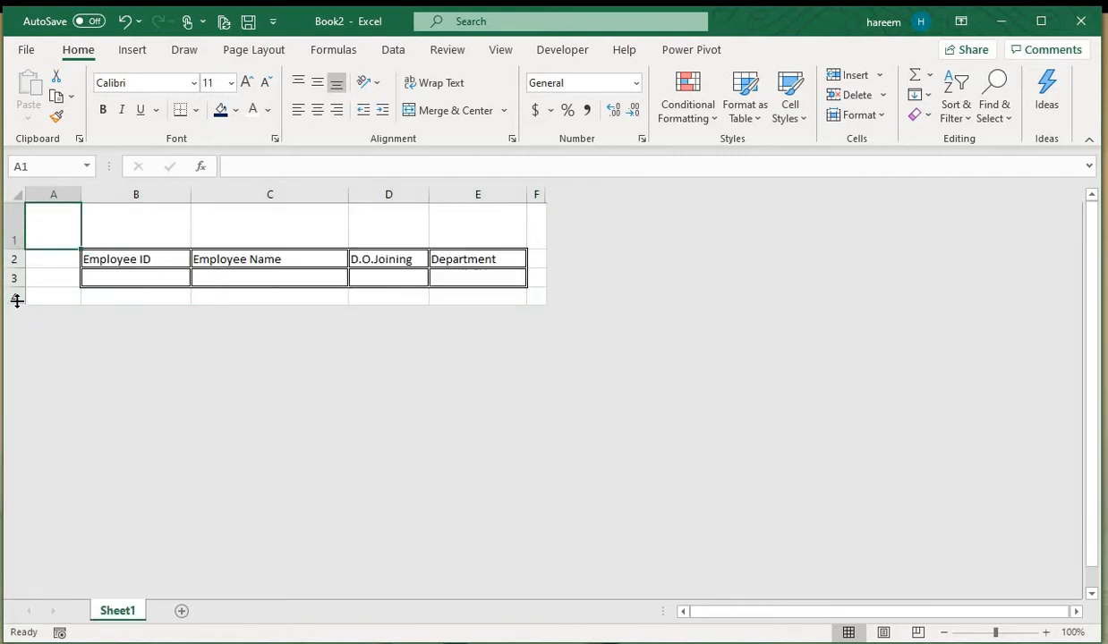
pyautogui.moveTo(17, 300); pyautogui.dragTo(17, 292)
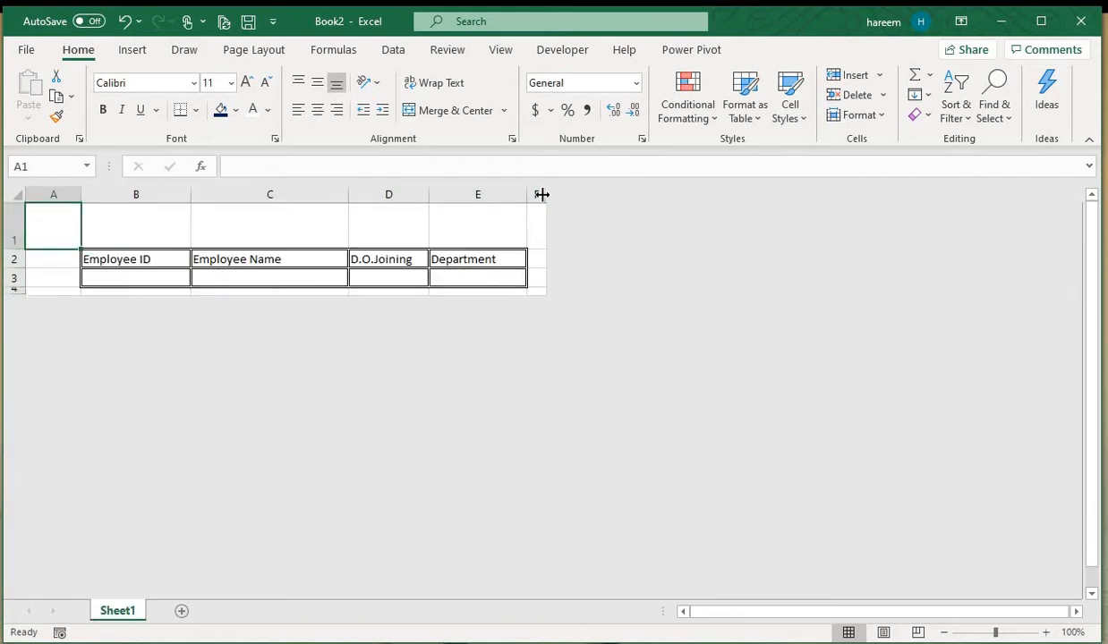
pyautogui.moveTo(541, 194); pyautogui.dragTo(534, 195)
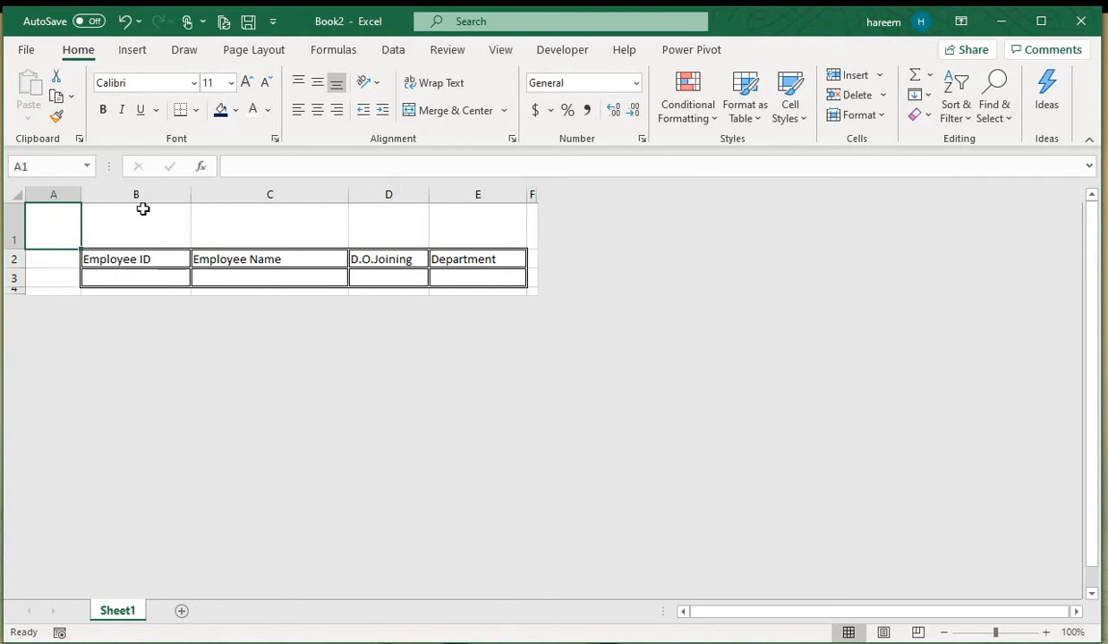
# - Turn off the gridlines on Sheet1
pyautogui.moveTo(143, 209); pyautogui.dragTo(501, 215)
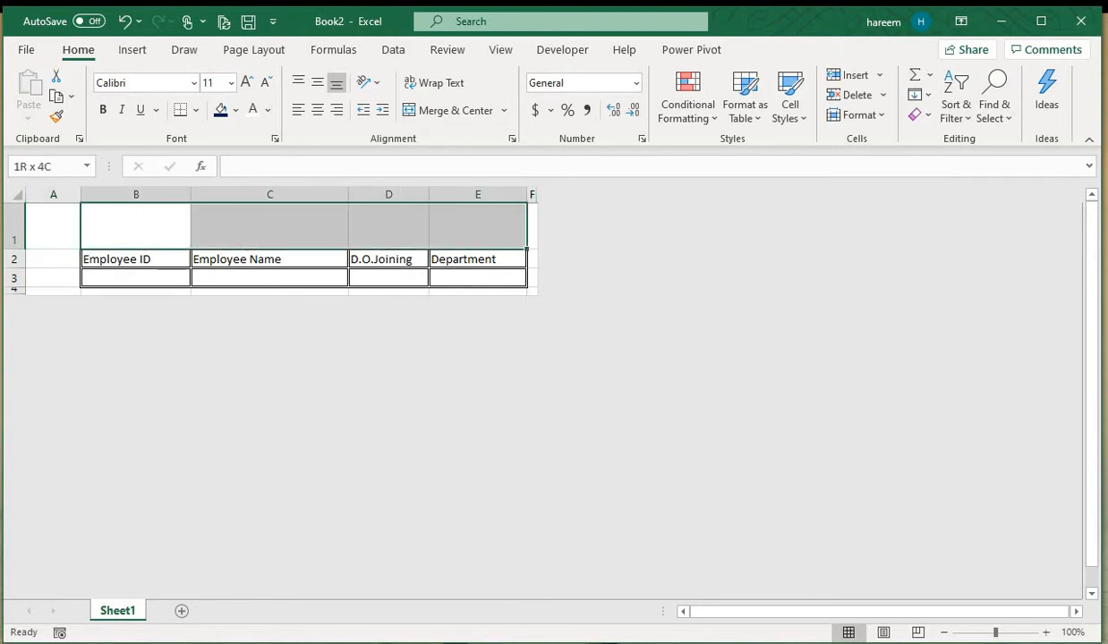
pyautogui.click(502, 51)
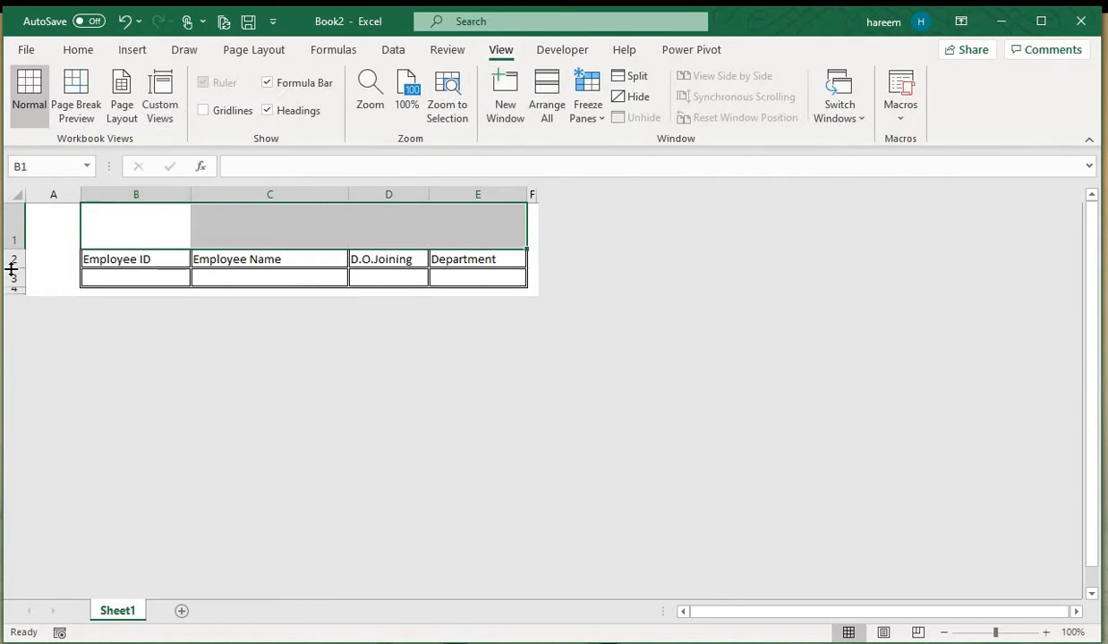
pyautogui.moveTo(12, 268); pyautogui.dragTo(12, 267)
pyautogui.scroll(5, 75, 272)
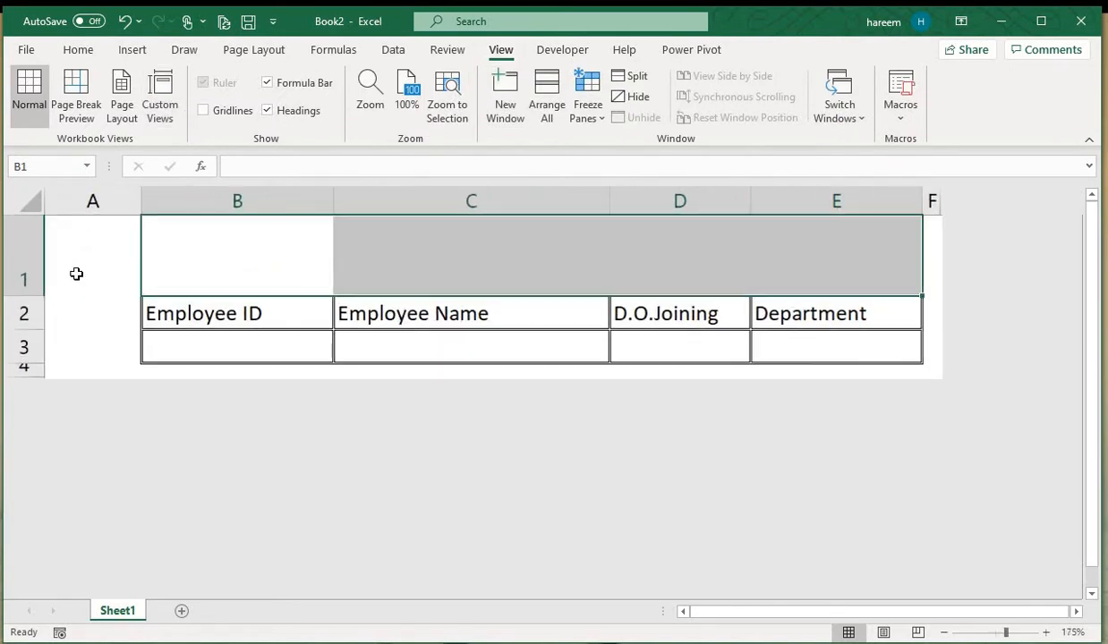
pyautogui.scroll(-1, 76, 274)
# - Format the header cells B2:E2 with dark blue fill and white, bold, centred text
pyautogui.click(273, 331)
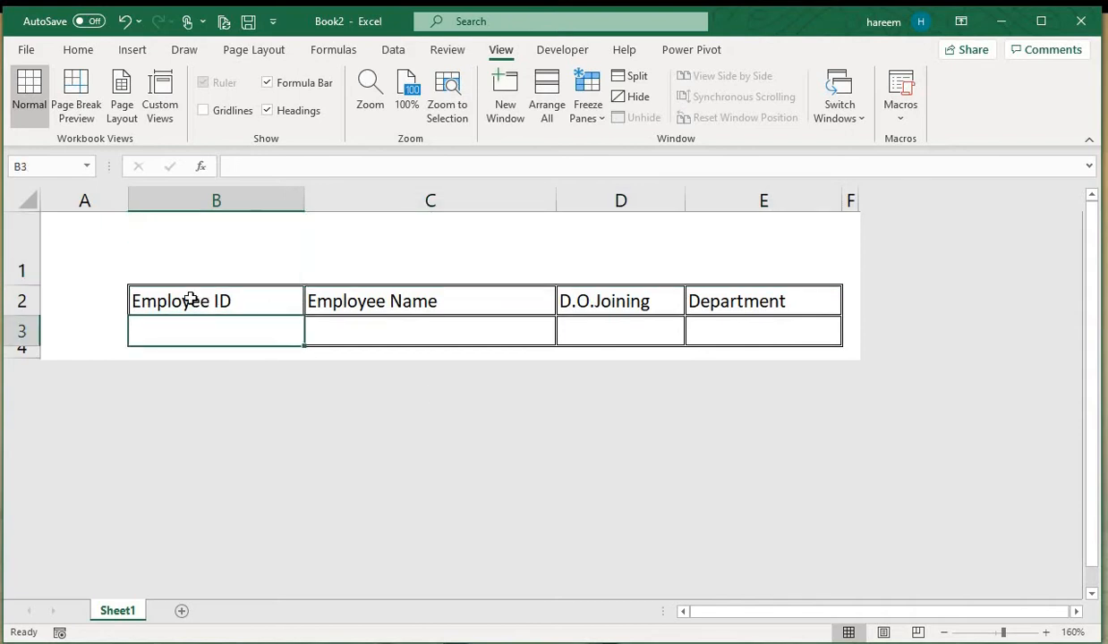
pyautogui.moveTo(191, 301); pyautogui.dragTo(742, 294)
pyautogui.click(78, 50)
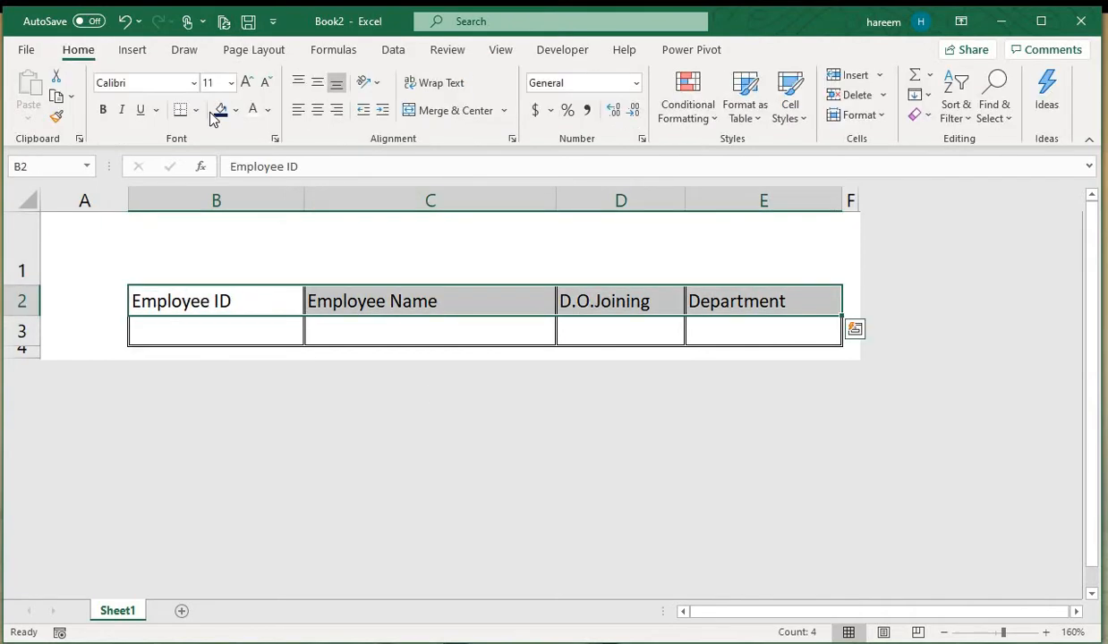
pyautogui.click(222, 110)
pyautogui.click(253, 110)
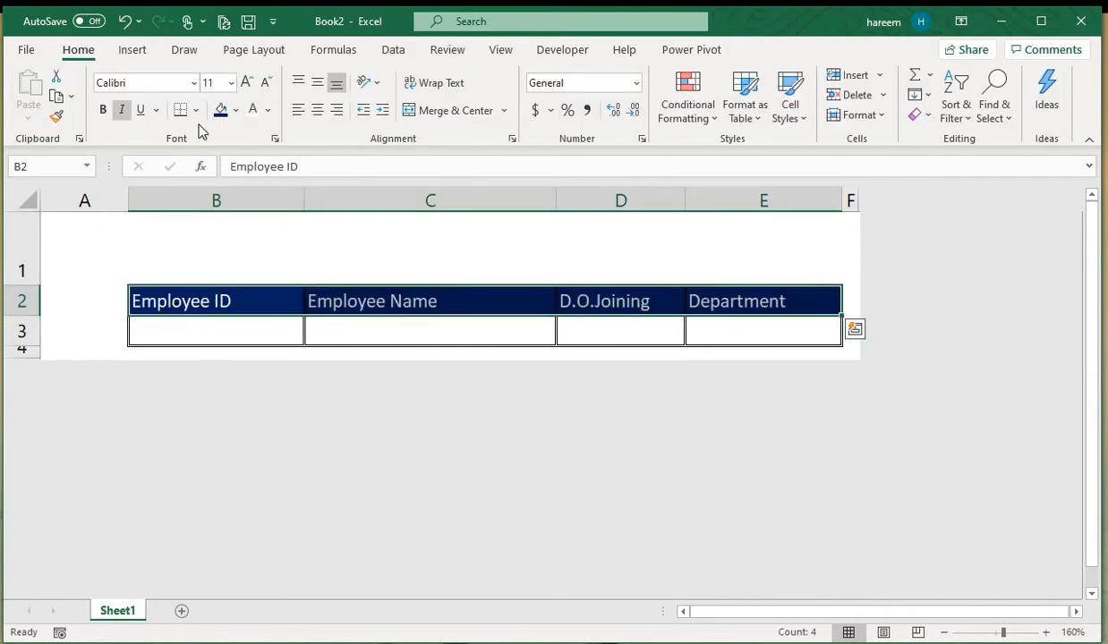
pyautogui.click(318, 110)
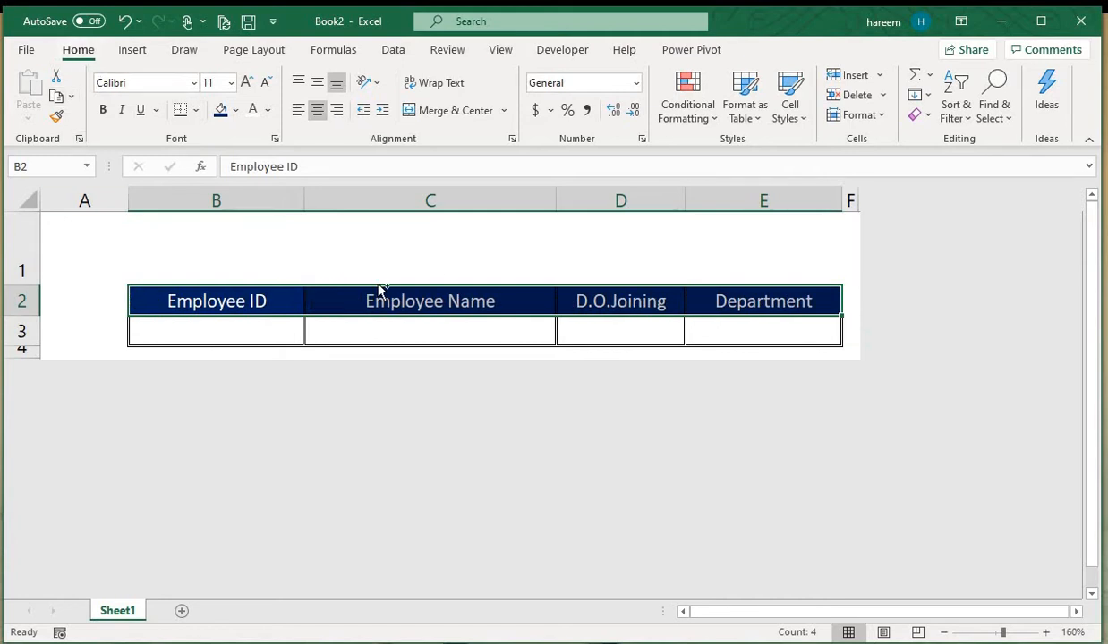
pyautogui.hotkey('ctrl', 'b')
pyautogui.click(215, 324)
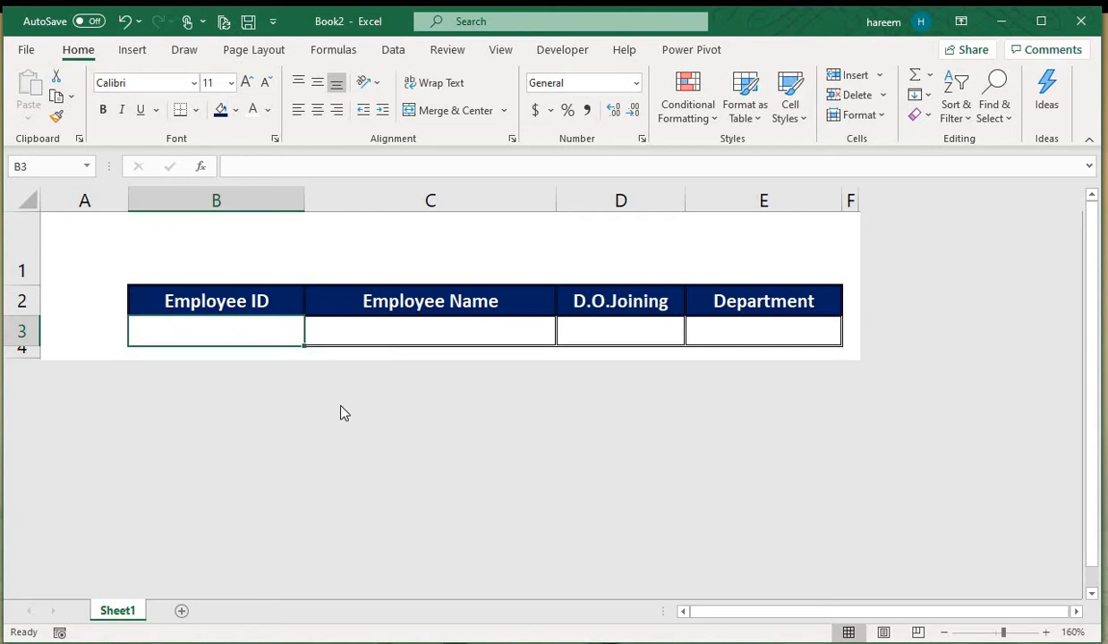
# - Add a new worksheet and name it Database
pyautogui.click(182, 611)
pyautogui.doubleClick(204, 616)
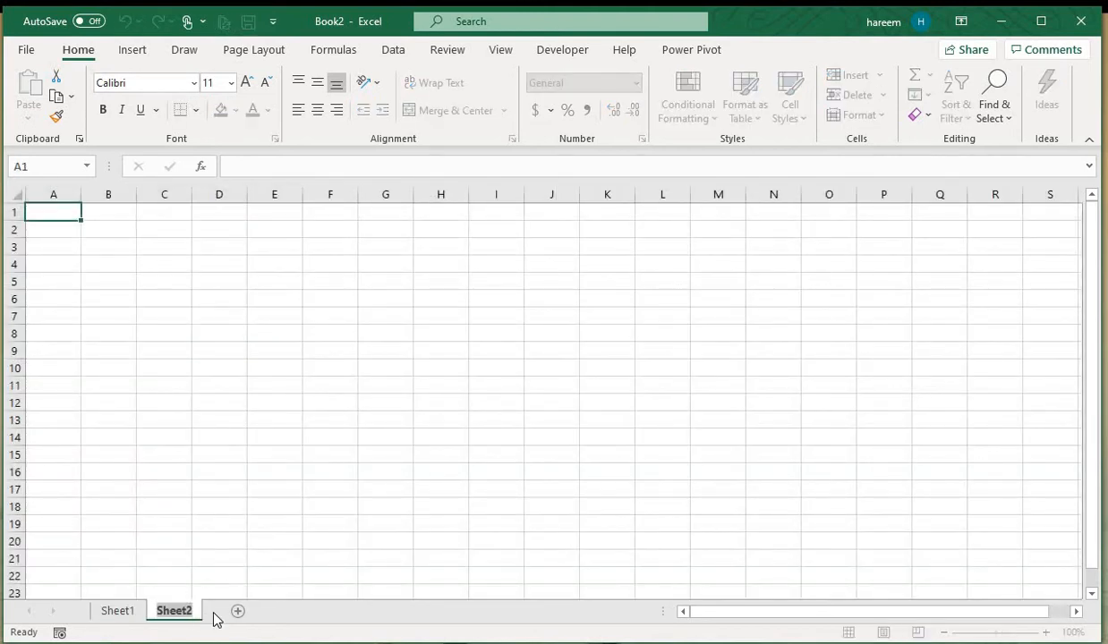
pyautogui.write('Database')
pyautogui.press('Return')
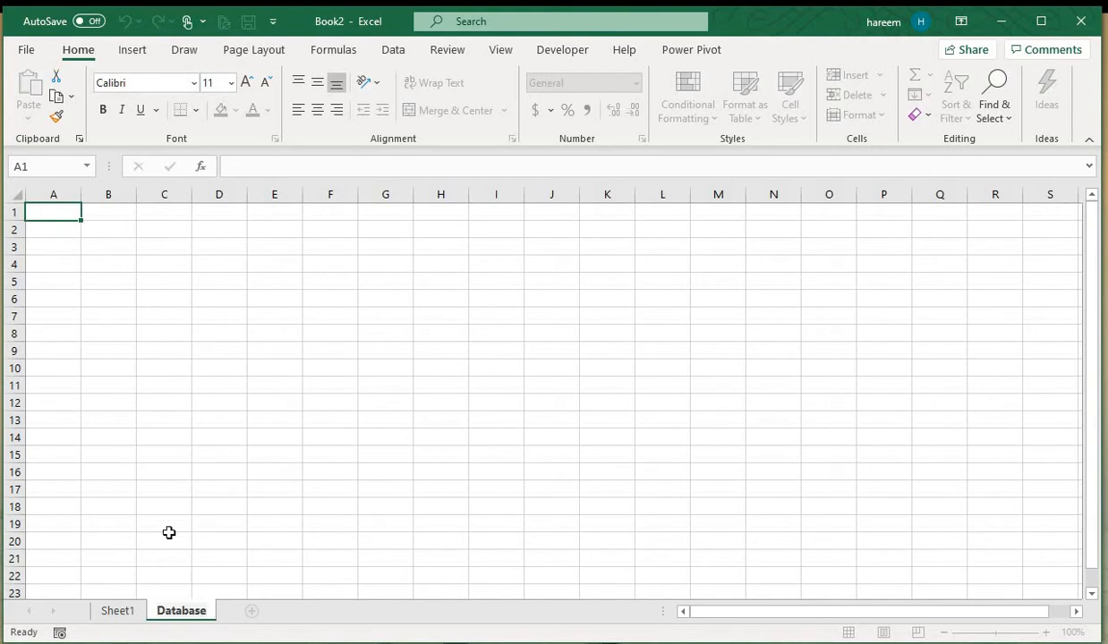
# - Enter a sample employee's ID and name under their headers in row 3 of Sheet1
pyautogui.click(117, 611)
pyautogui.moveTo(215, 303); pyautogui.dragTo(757, 321)
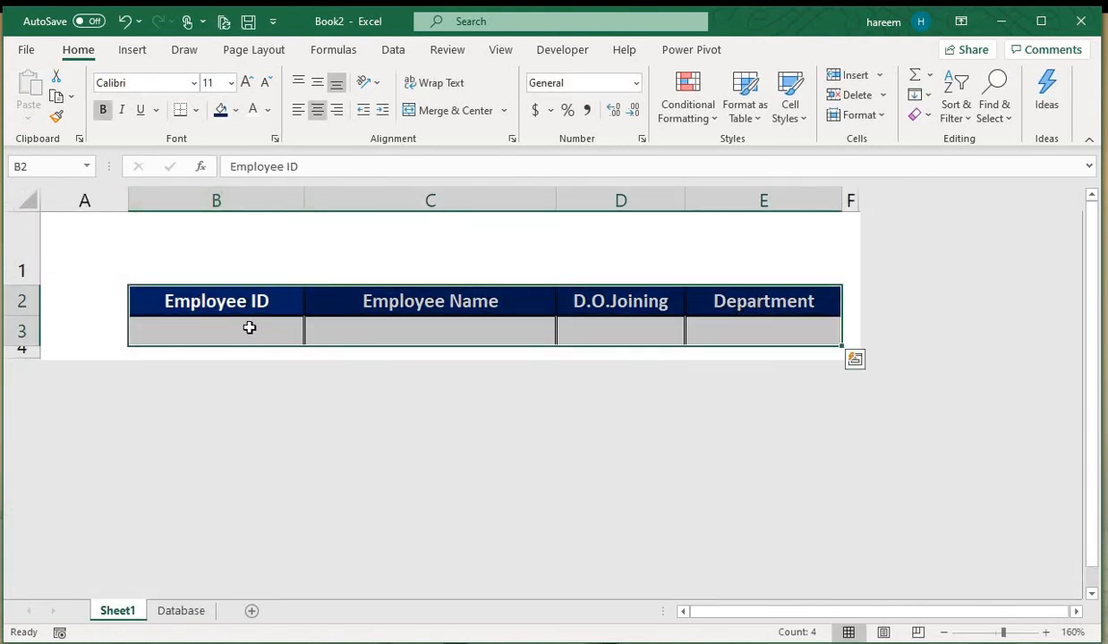
pyautogui.hotkey('ctrl', 'q')
pyautogui.click(284, 338)
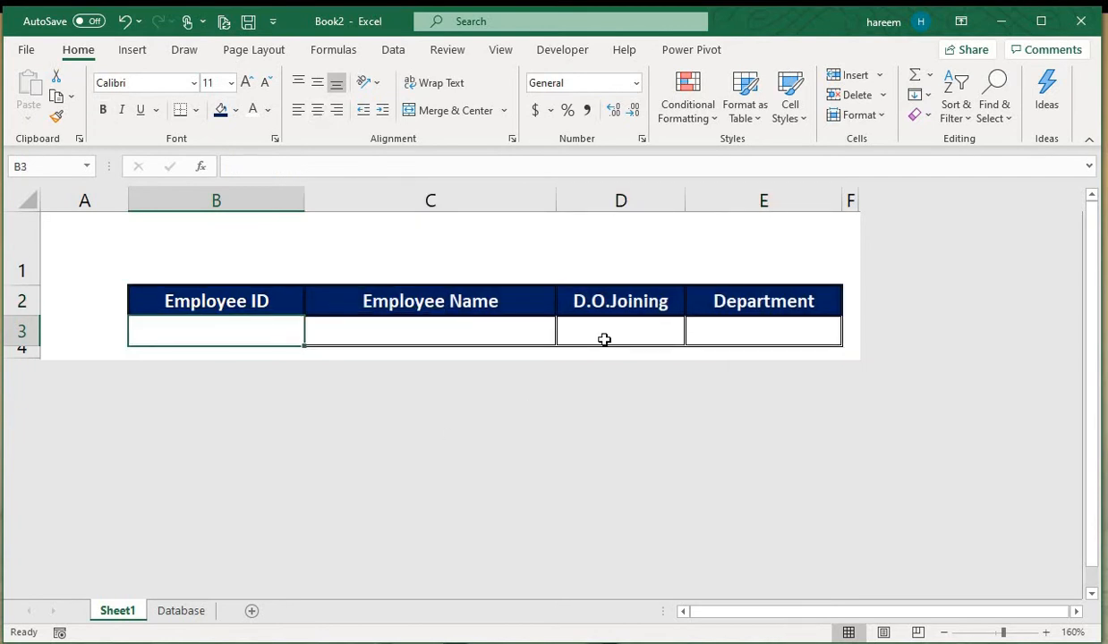
pyautogui.write('123')
pyautogui.press('Tab')
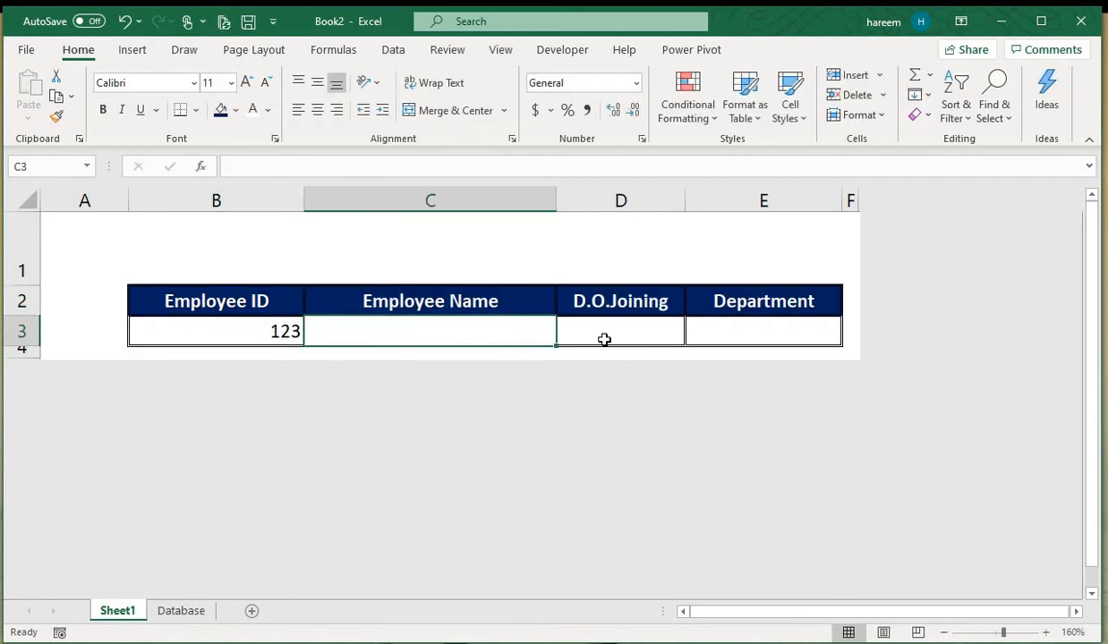
pyautogui.write('aisa')
pyautogui.press('BackSpace')
pyautogui.press('BackSpace')
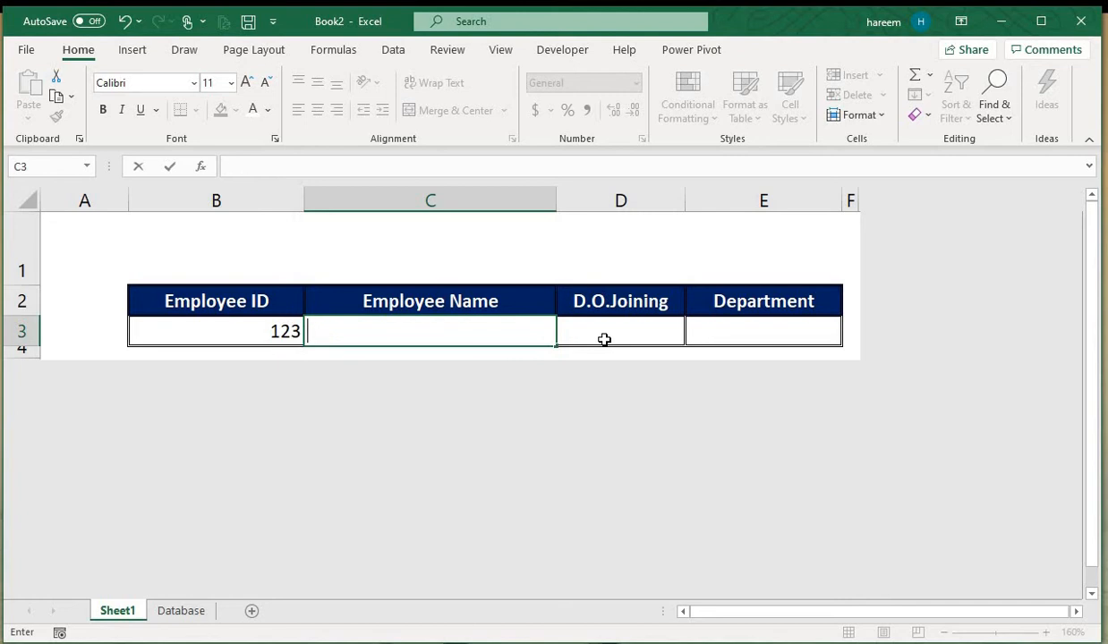
pyautogui.write('Faisal')
pyautogui.press('Tab')
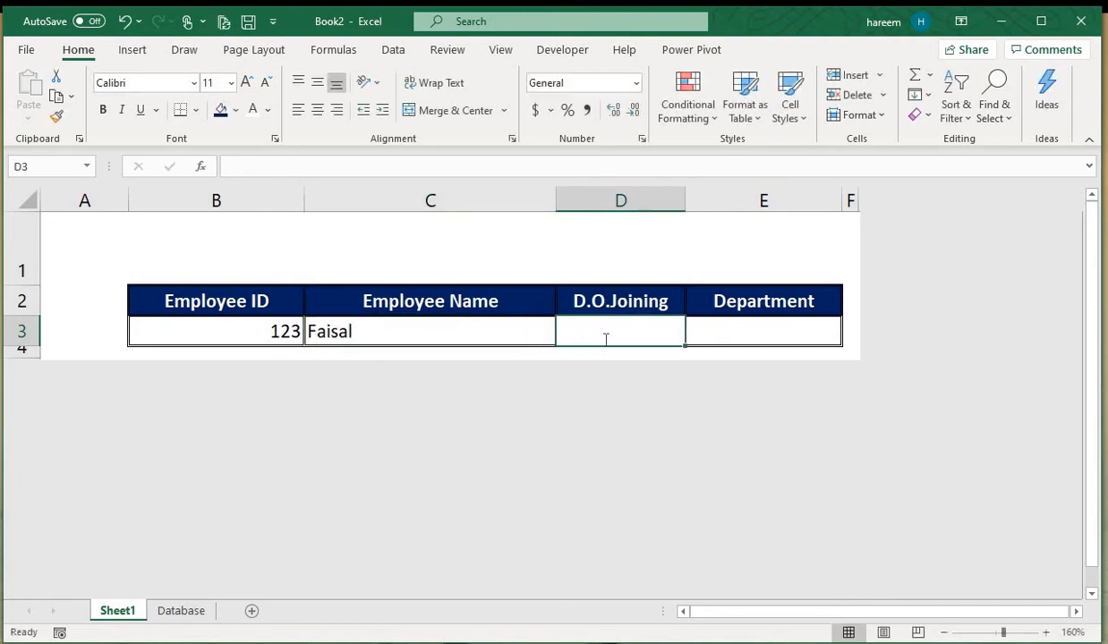
# - Complete the sample record with the joining date 12-03-2020 and the department Administartion
pyautogui.write('12-03-2020')
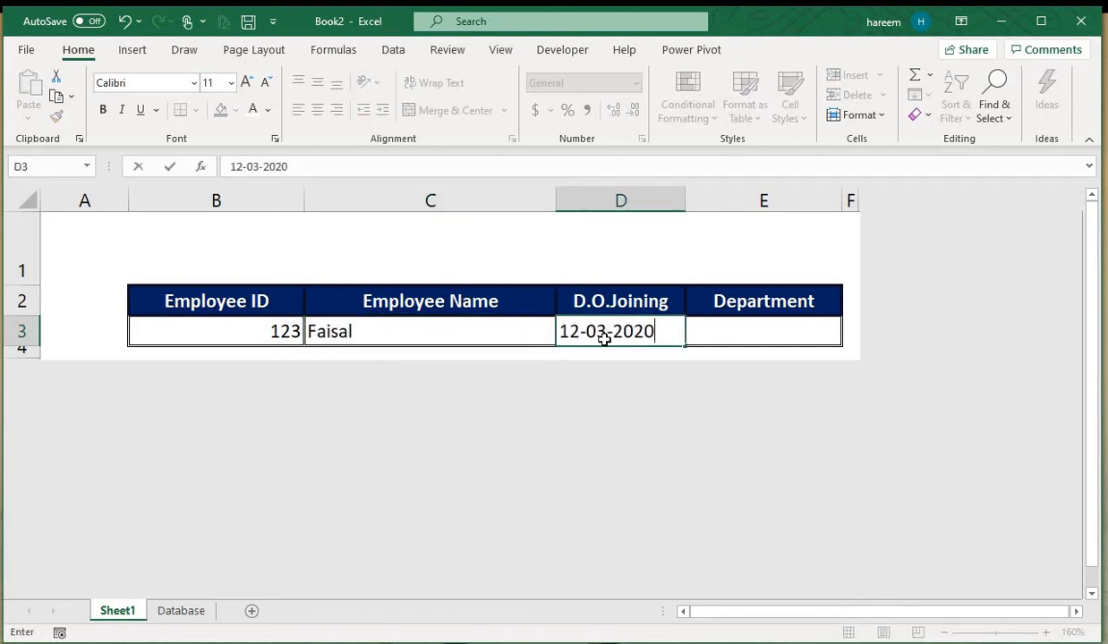
pyautogui.press('Tab')
pyautogui.write('Administartion')
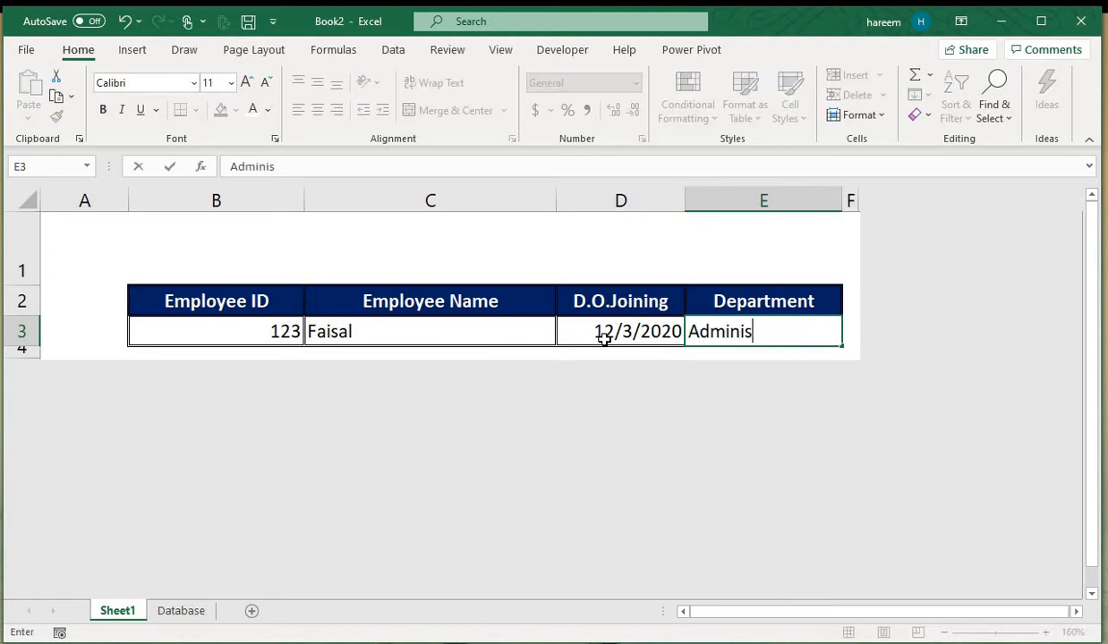
pyautogui.press('Return')
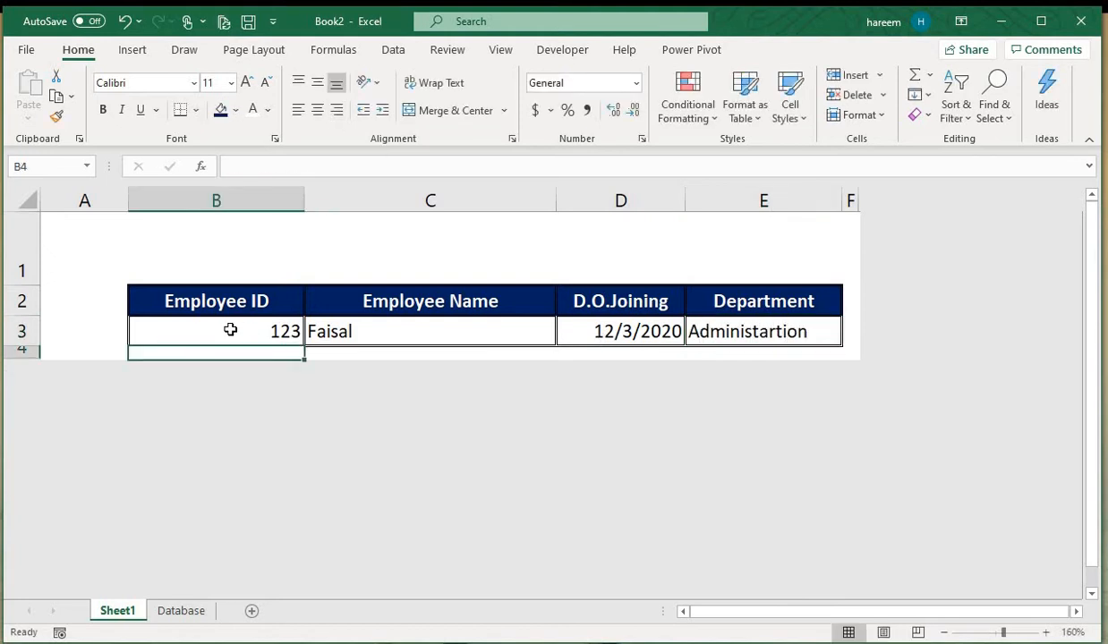
# - Copy the headers and sample record in B2:E3 and paste them with their formatting at A1 of the Database sheet
pyautogui.moveTo(230, 330); pyautogui.dragTo(737, 331)
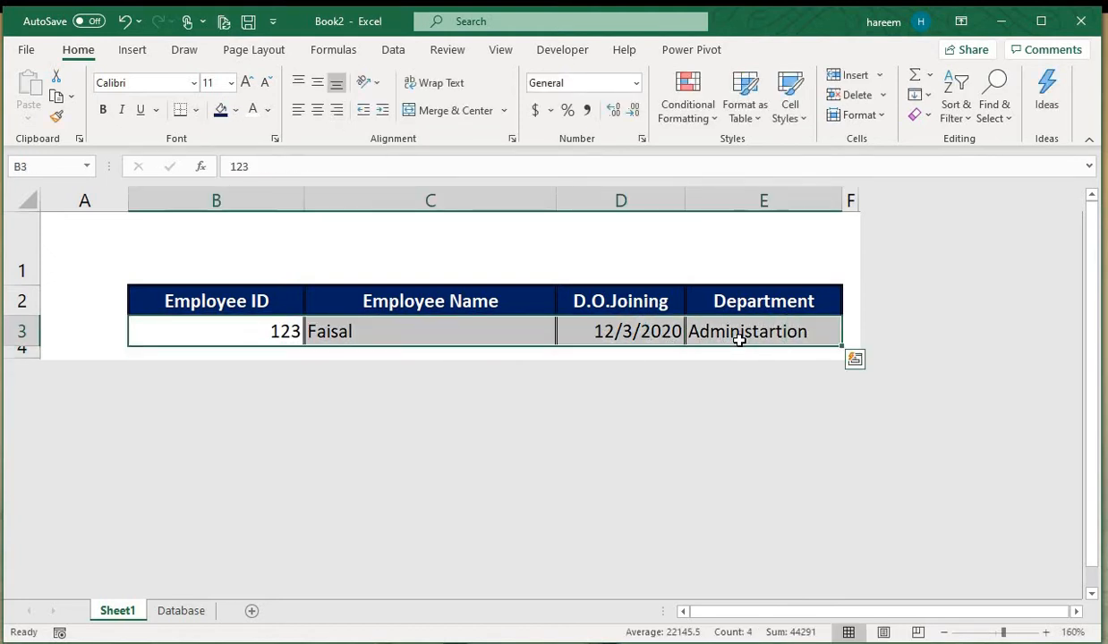
pyautogui.moveTo(224, 303); pyautogui.dragTo(760, 324)
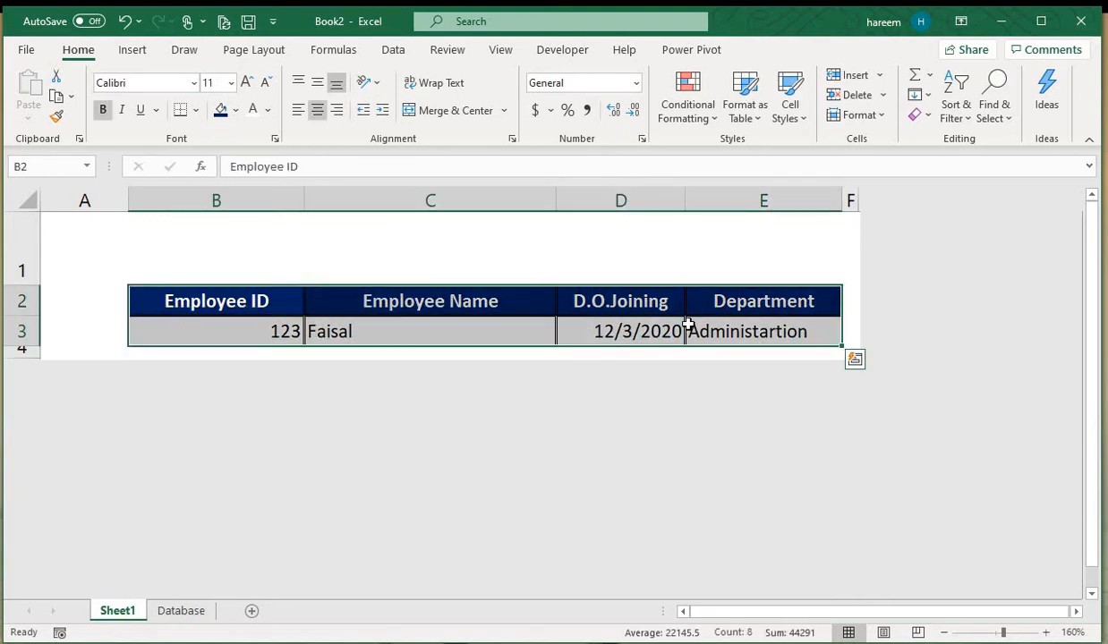
pyautogui.hotkey('ctrl', 'q')
pyautogui.rightClick(257, 302)
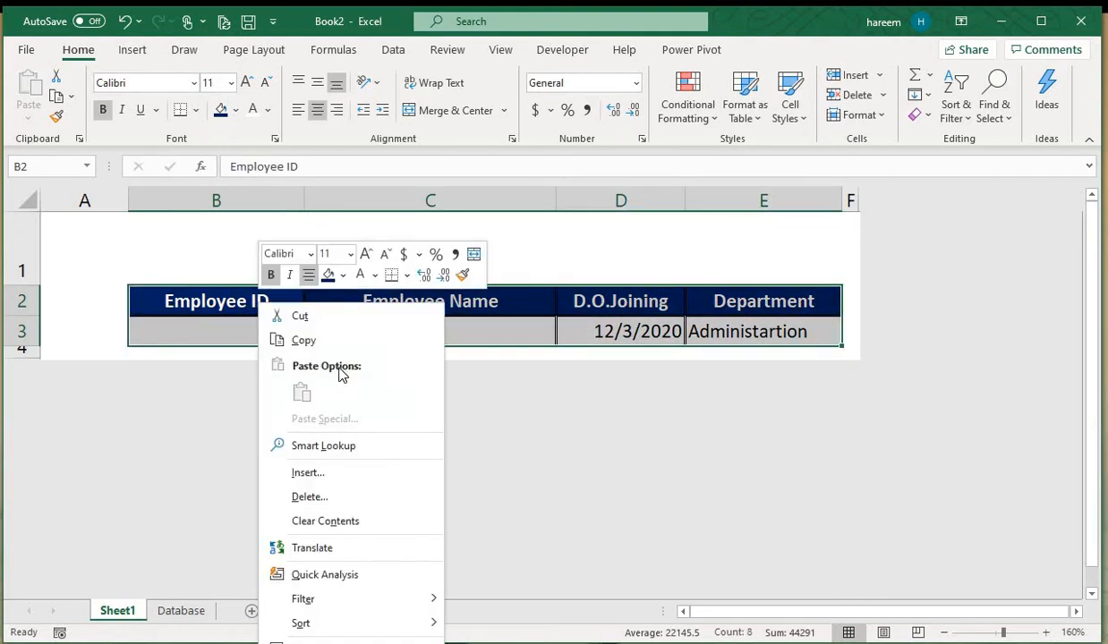
pyautogui.click(344, 343)
pyautogui.click(188, 616)
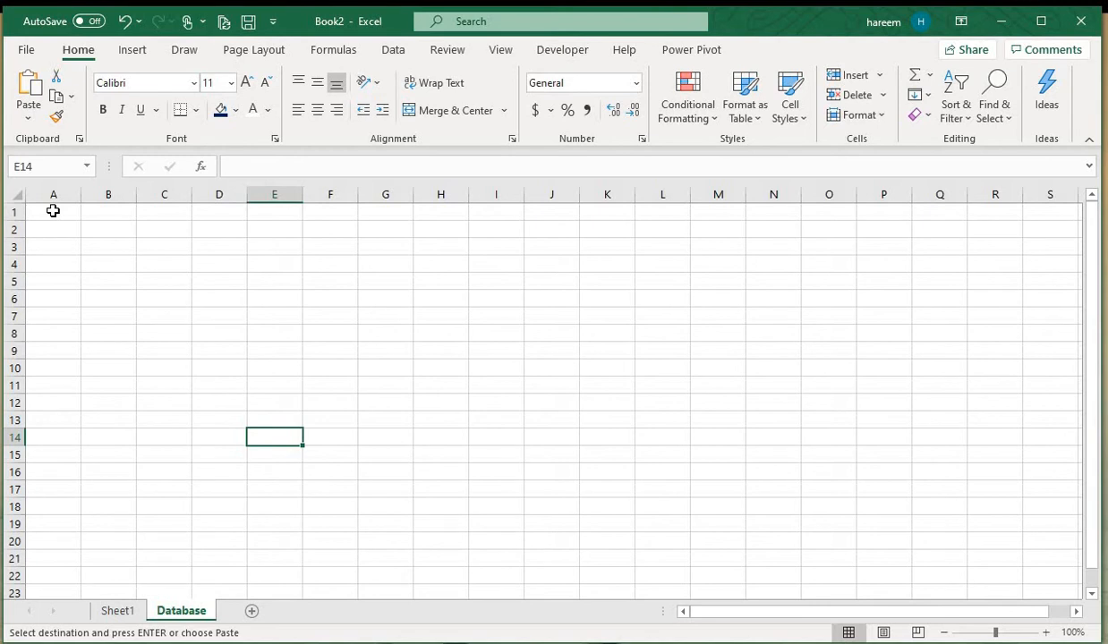
pyautogui.rightClick(55, 215)
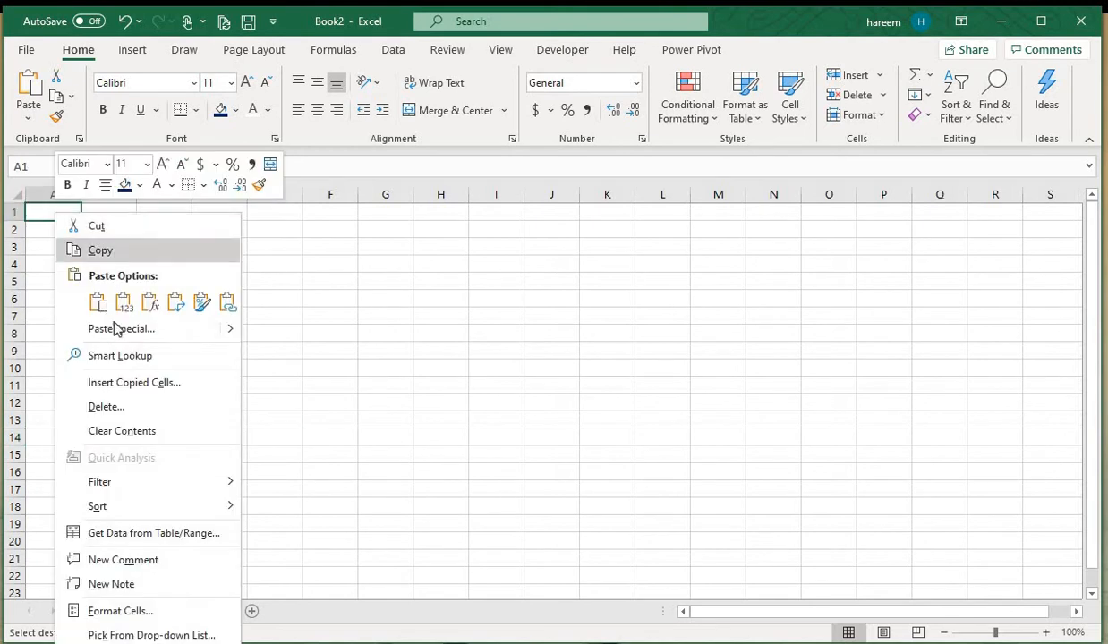
pyautogui.click(123, 303)
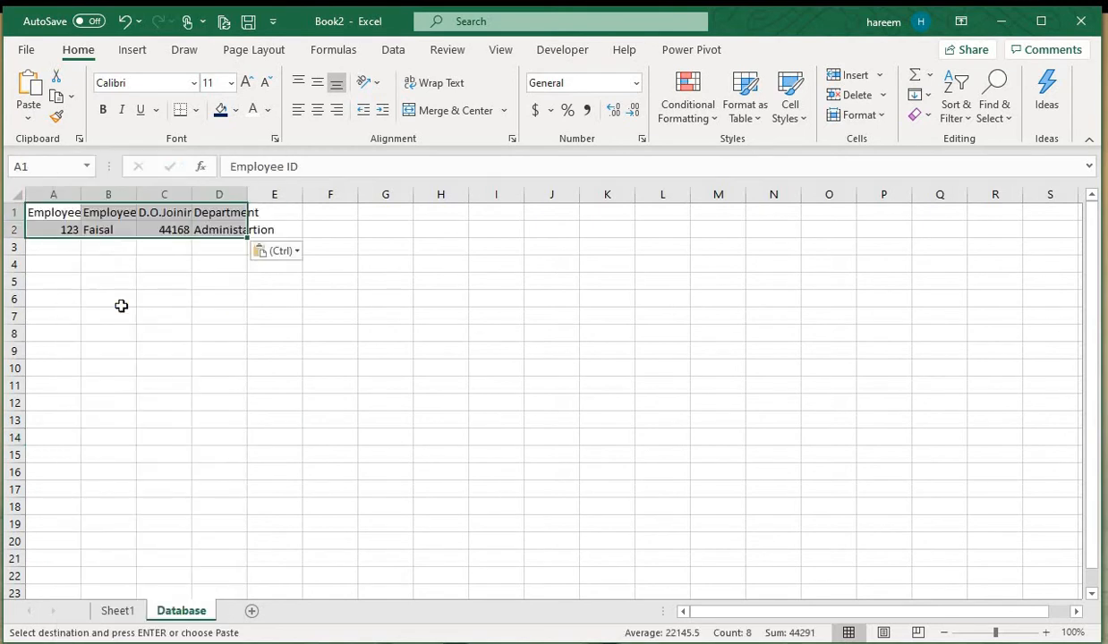
pyautogui.rightClick(43, 214)
pyautogui.click(87, 301)
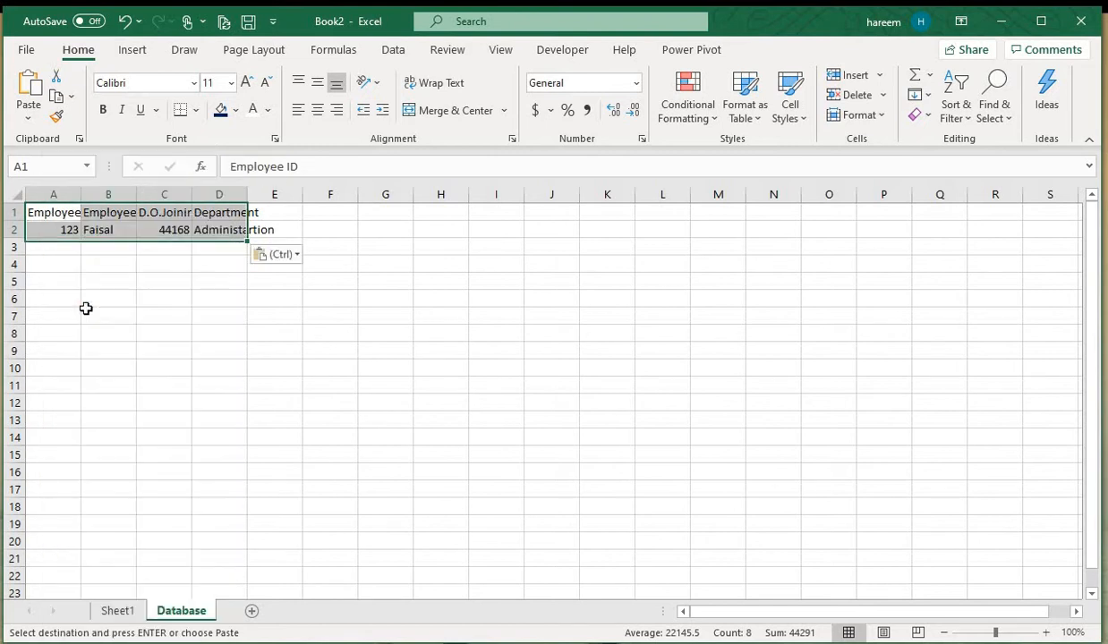
# - Widen columns A to D on the Database sheet so the headers and record values fit
pyautogui.click(116, 267)
pyautogui.doubleClick(81, 194)
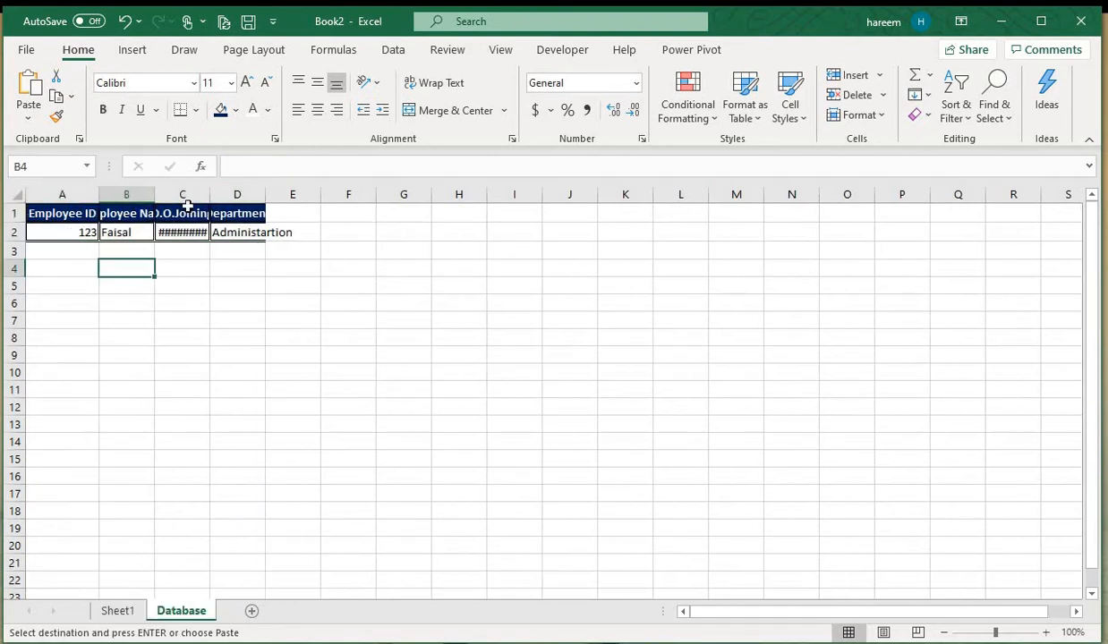
pyautogui.doubleClick(155, 194)
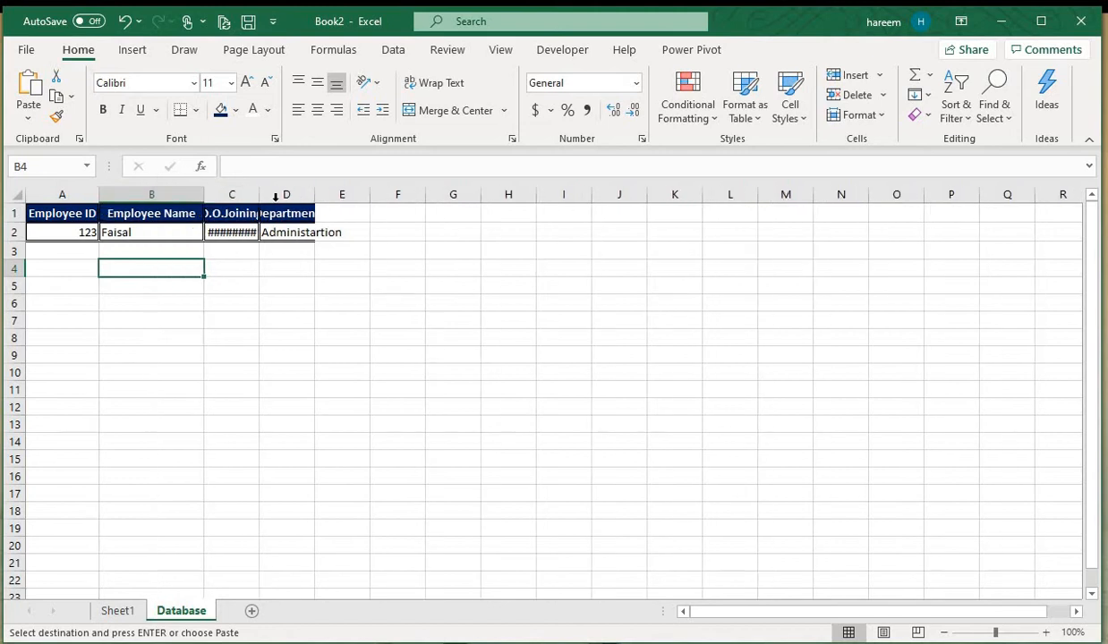
pyautogui.moveTo(260, 195); pyautogui.dragTo(493, 199)
pyautogui.moveTo(200, 196); pyautogui.dragTo(292, 195)
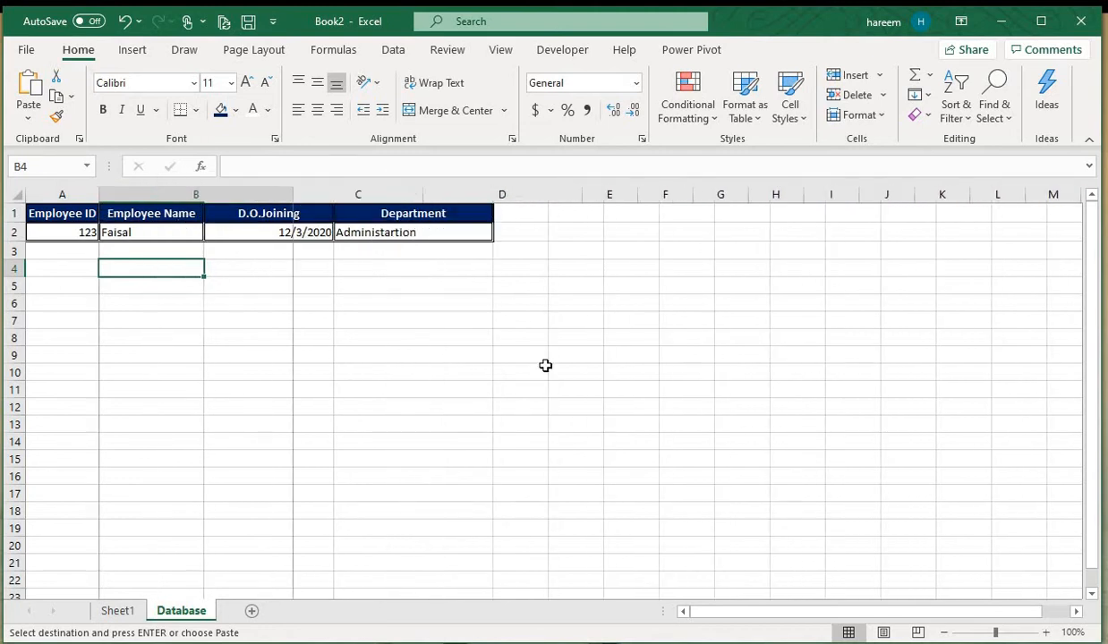
pyautogui.click(544, 367)
pyautogui.click(602, 340)
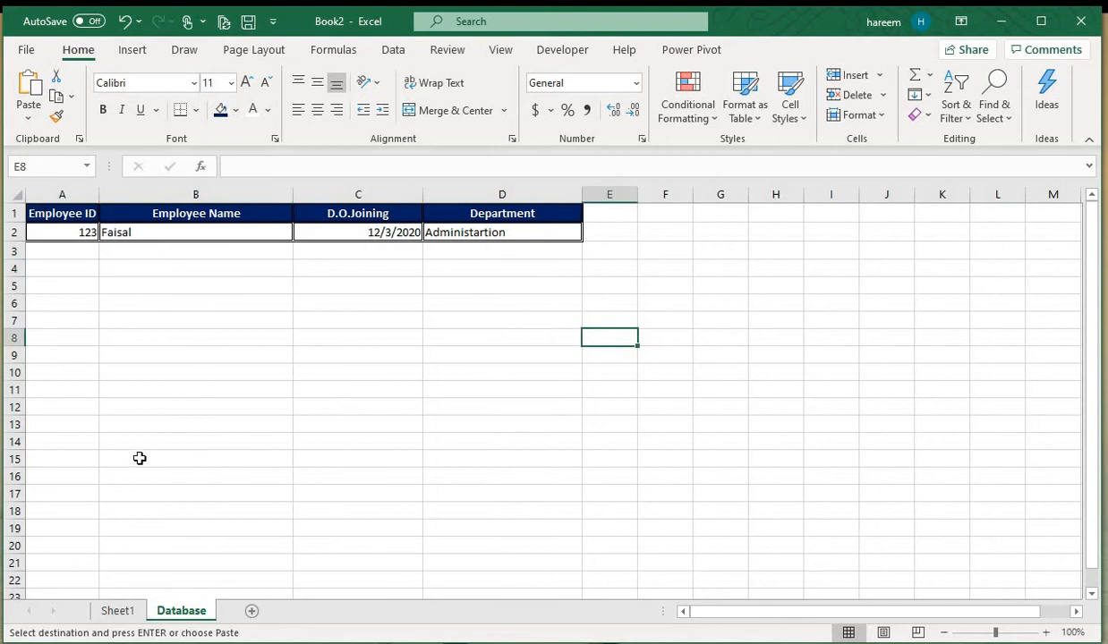
pyautogui.moveTo(54, 251)
pyautogui.mouseDown()
pyautogui.moveTo(441, 286)
pyautogui.moveTo(502, 453)
pyautogui.moveTo(506, 571)
pyautogui.moveTo(77, 260)
pyautogui.moveTo(447, 307)
pyautogui.moveTo(460, 324)
pyautogui.moveTo(484, 217)
pyautogui.mouseUp()
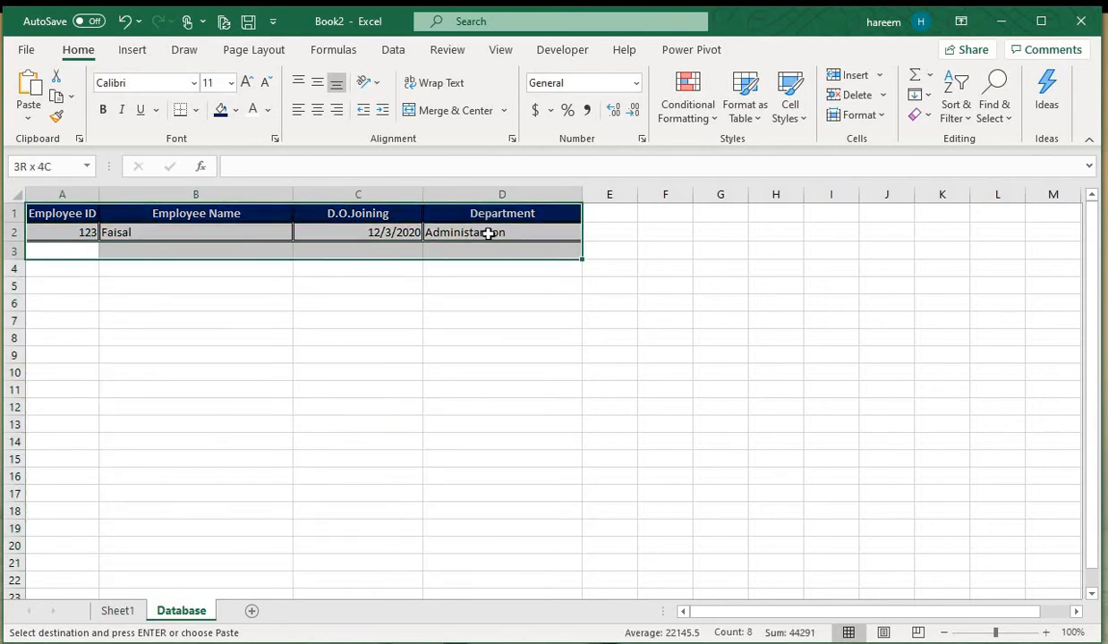
pyautogui.click(416, 371)
# - Draw a rounded rectangle about 0.4 by 1.3 inches above the Department header on Sheet1 and apply a gold gradient shape style
pyautogui.click(114, 611)
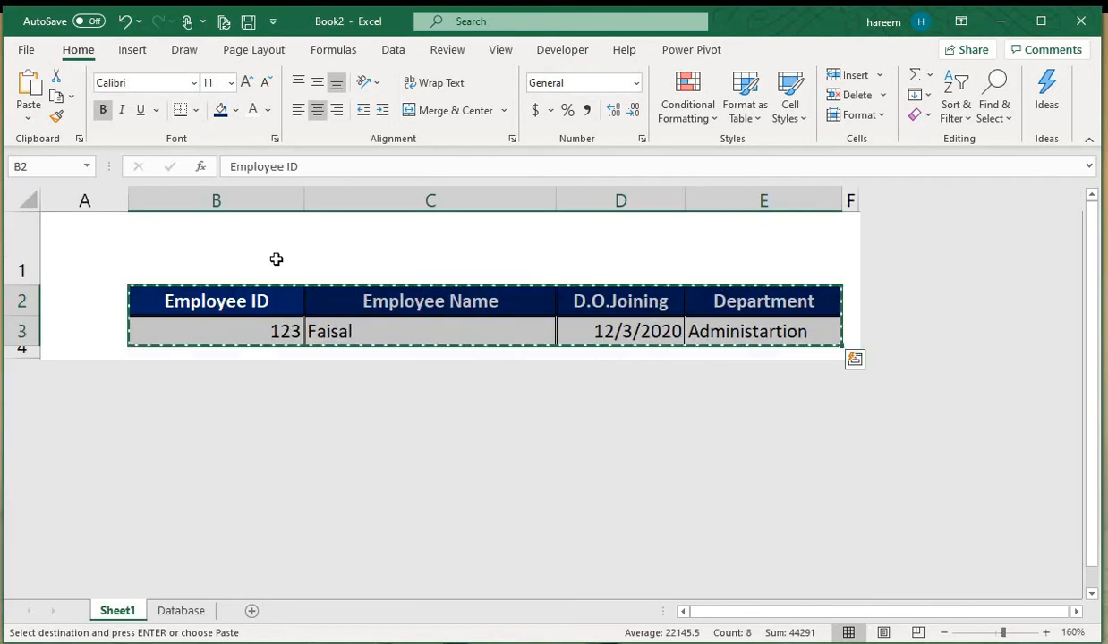
pyautogui.click(367, 257)
pyautogui.press('Escape')
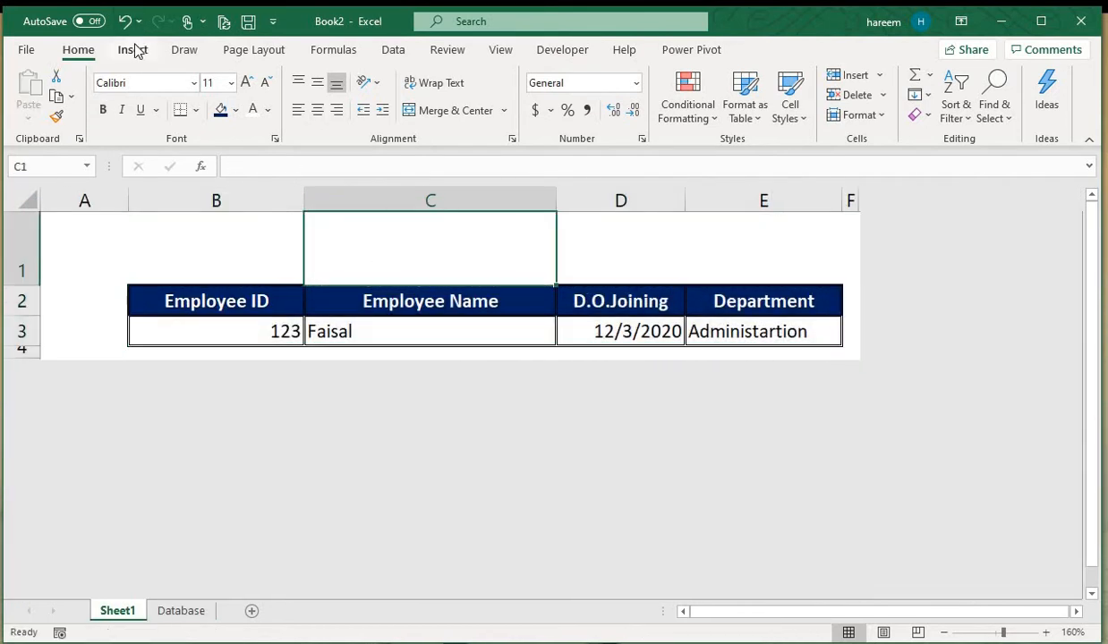
pyautogui.click(134, 50)
pyautogui.click(215, 124)
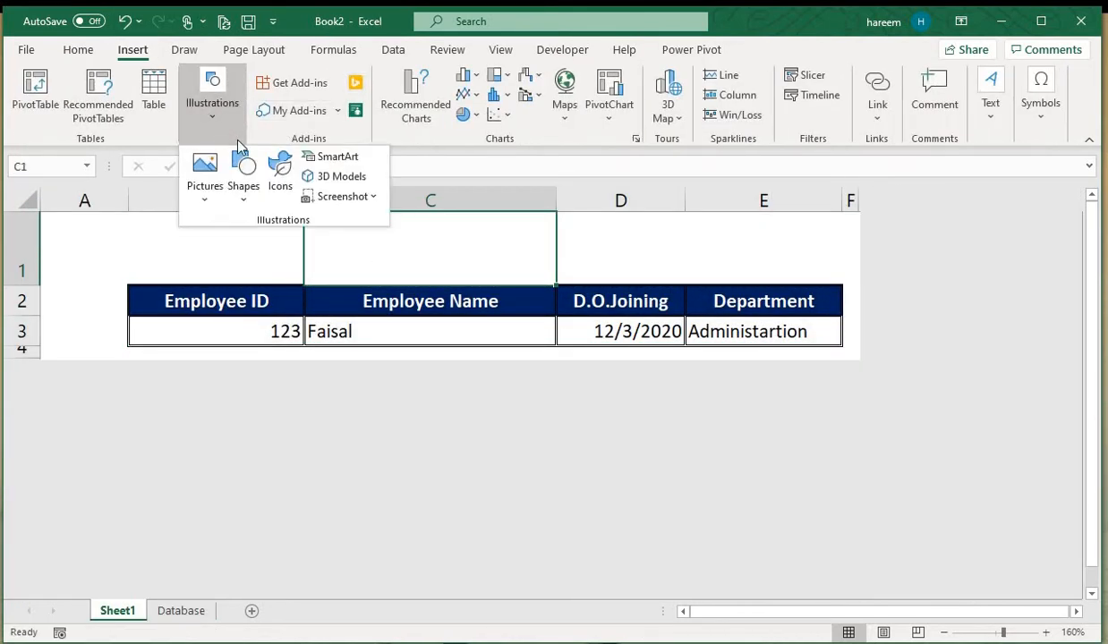
pyautogui.click(242, 179)
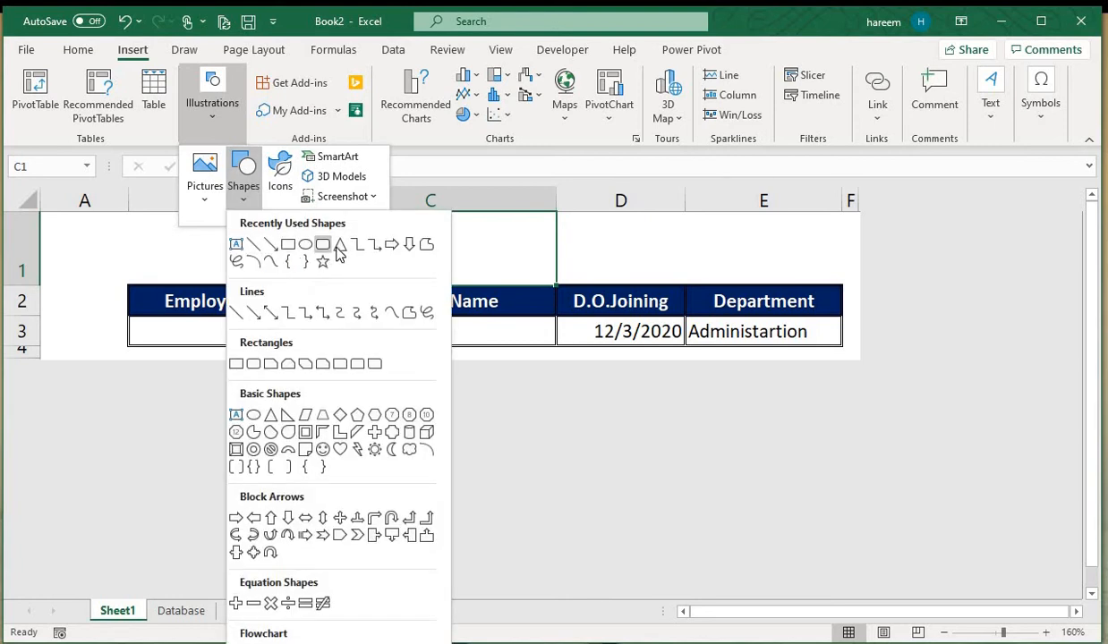
pyautogui.click(289, 247)
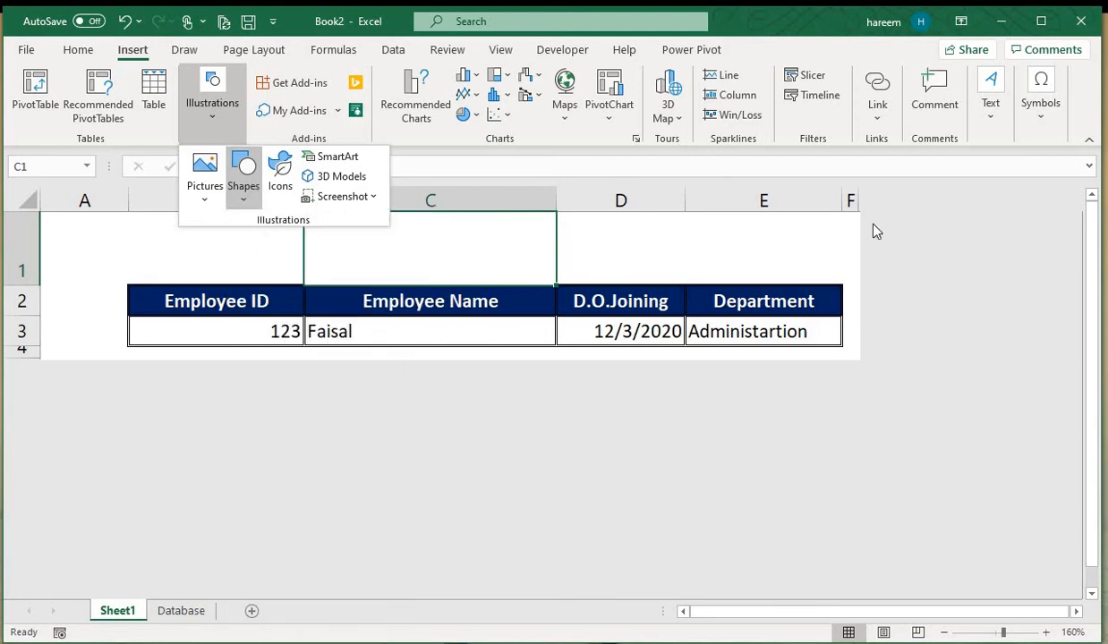
pyautogui.moveTo(666, 216); pyautogui.dragTo(839, 269)
pyautogui.click(382, 115)
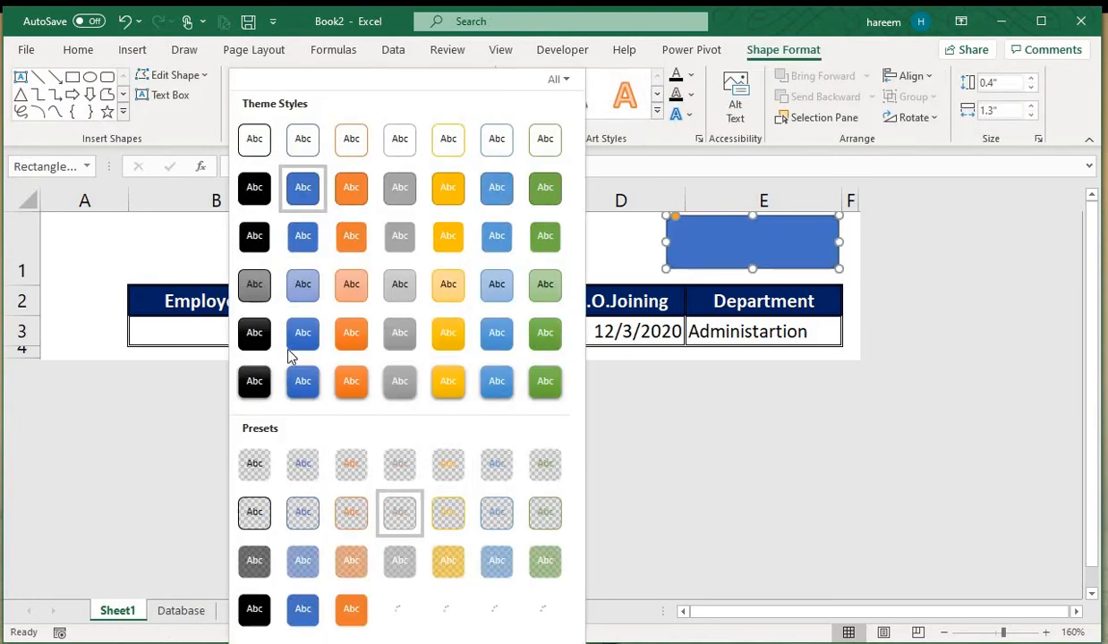
pyautogui.click(448, 639)
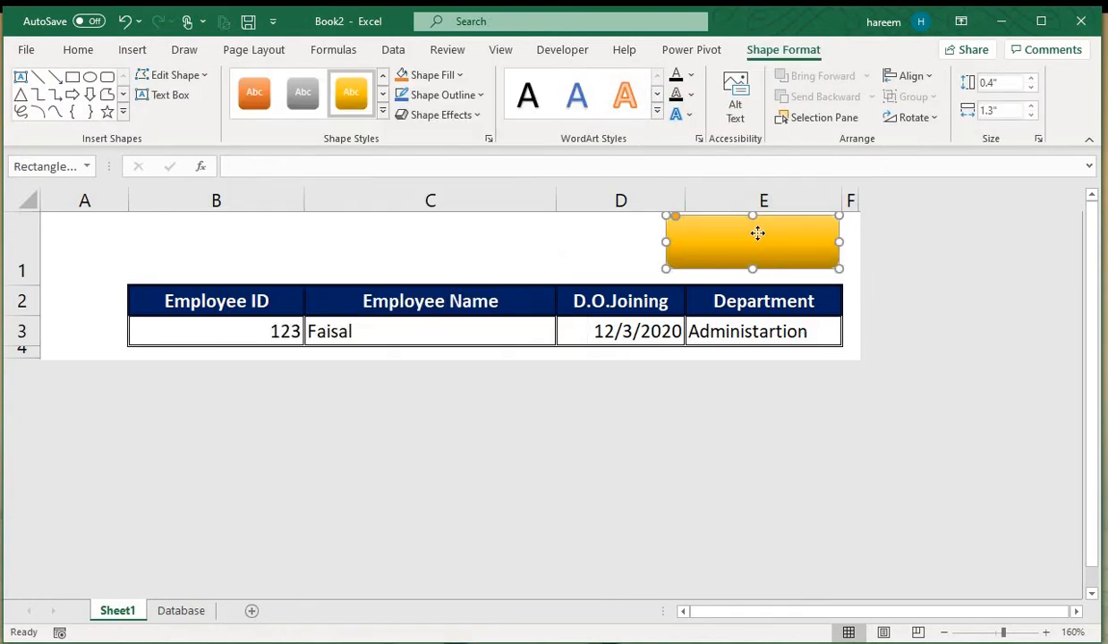
# - Label the gold shape SUBMIT using a black WordArt style with a white outline
pyautogui.rightClick(758, 234)
pyautogui.click(827, 359)
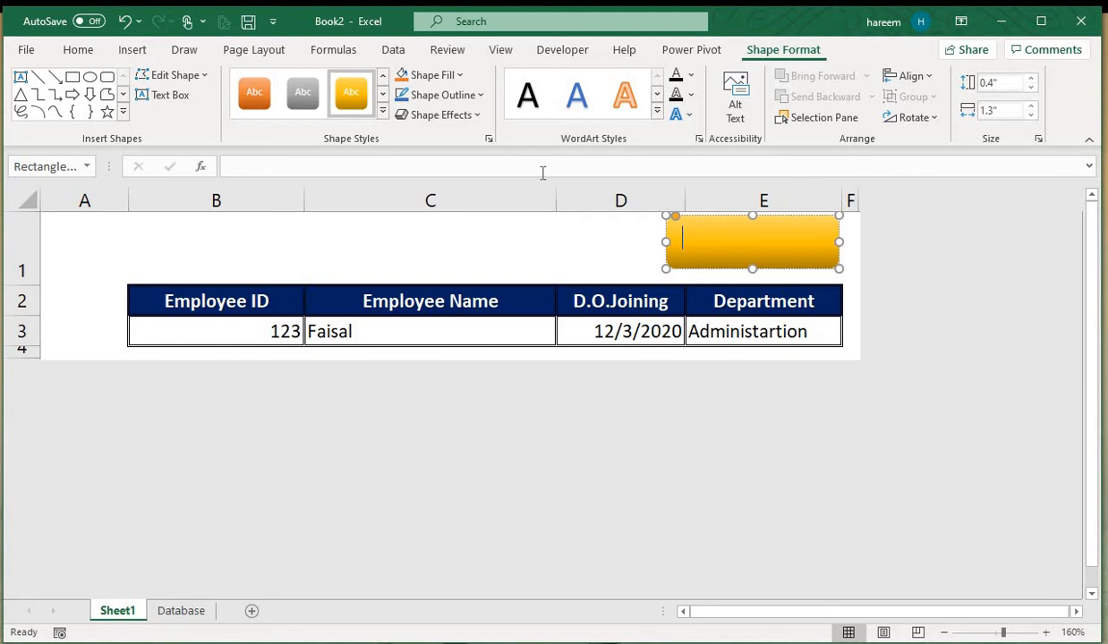
pyautogui.click(657, 114)
pyautogui.click(530, 197)
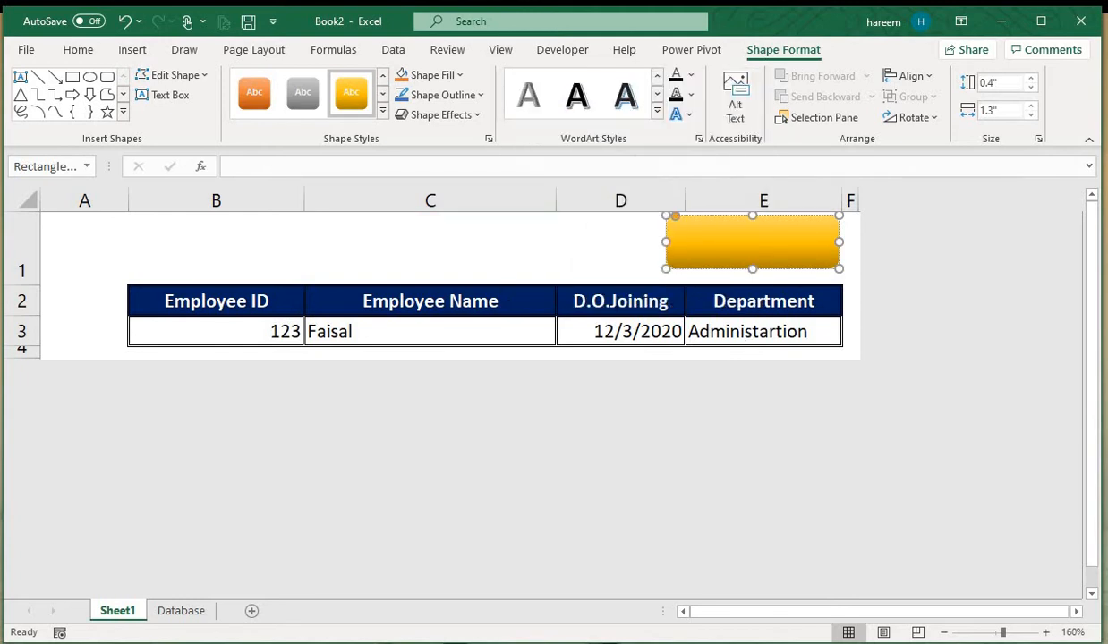
pyautogui.write('SYB')
pyautogui.press('BackSpace')
pyautogui.write('UBMIT')
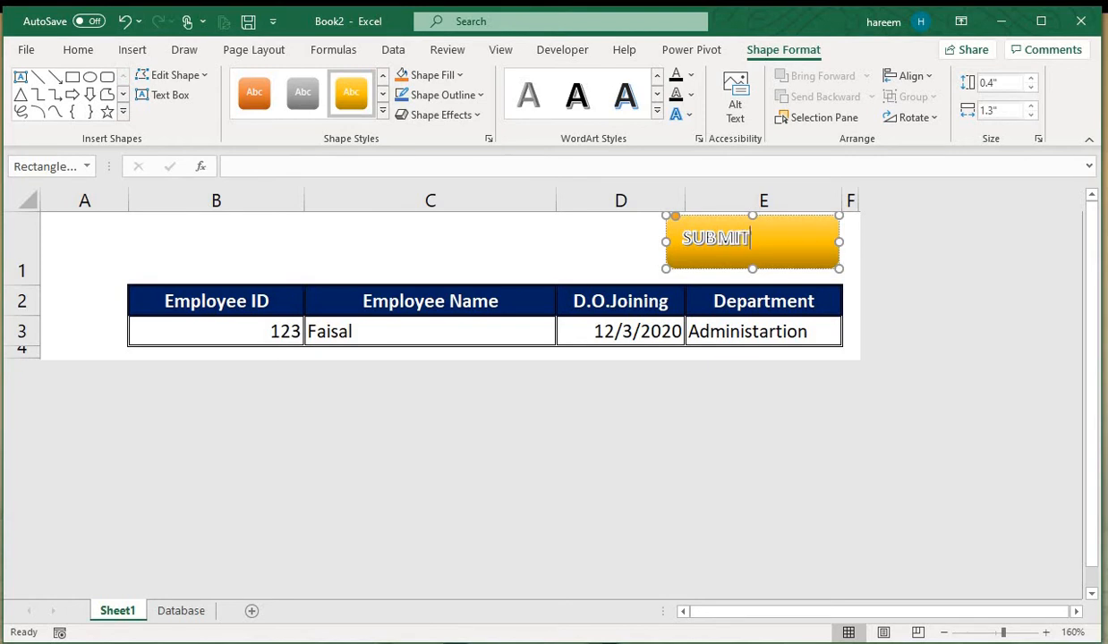
# - Enlarge the SUBMIT text on the gold shape to font size 16
pyautogui.doubleClick(735, 243)
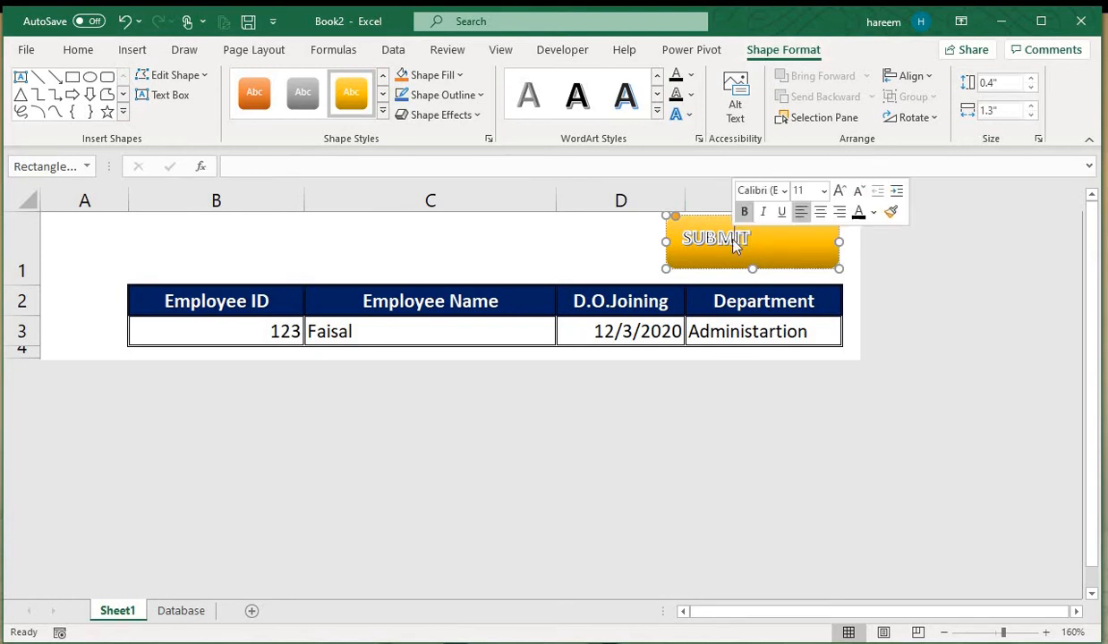
pyautogui.click(77, 50)
pyautogui.click(247, 83)
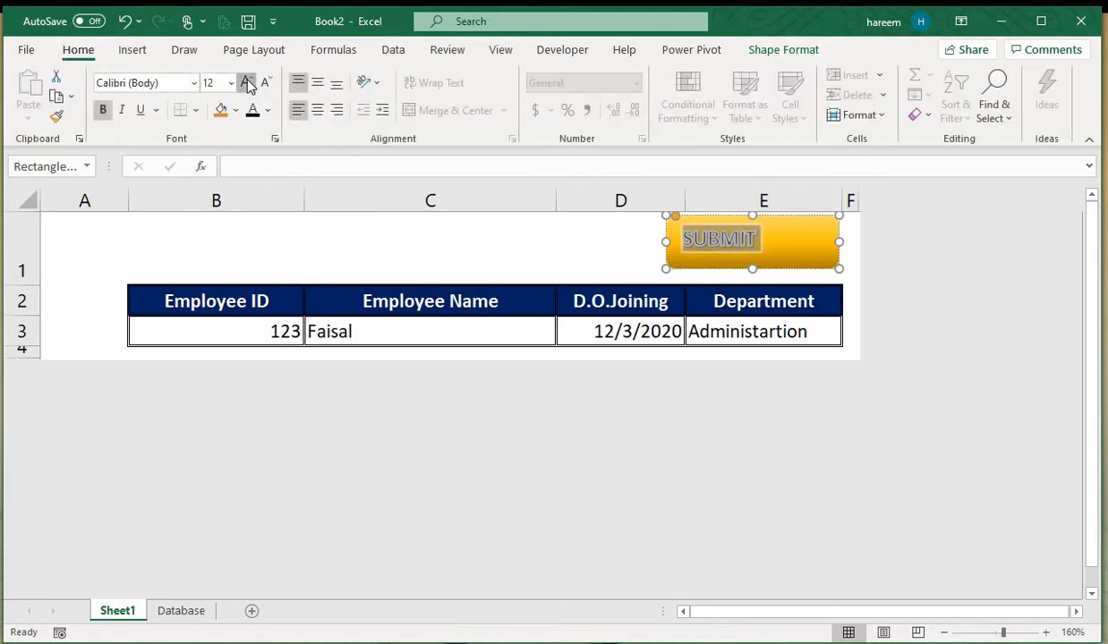
pyautogui.click(248, 82)
pyautogui.click(247, 82)
# - Narrow the SUBMIT shape around its text, reduce its height slightly, and place it over the right edge of cell E1
pyautogui.moveTo(839, 243); pyautogui.dragTo(857, 267)
pyautogui.doubleClick(759, 256)
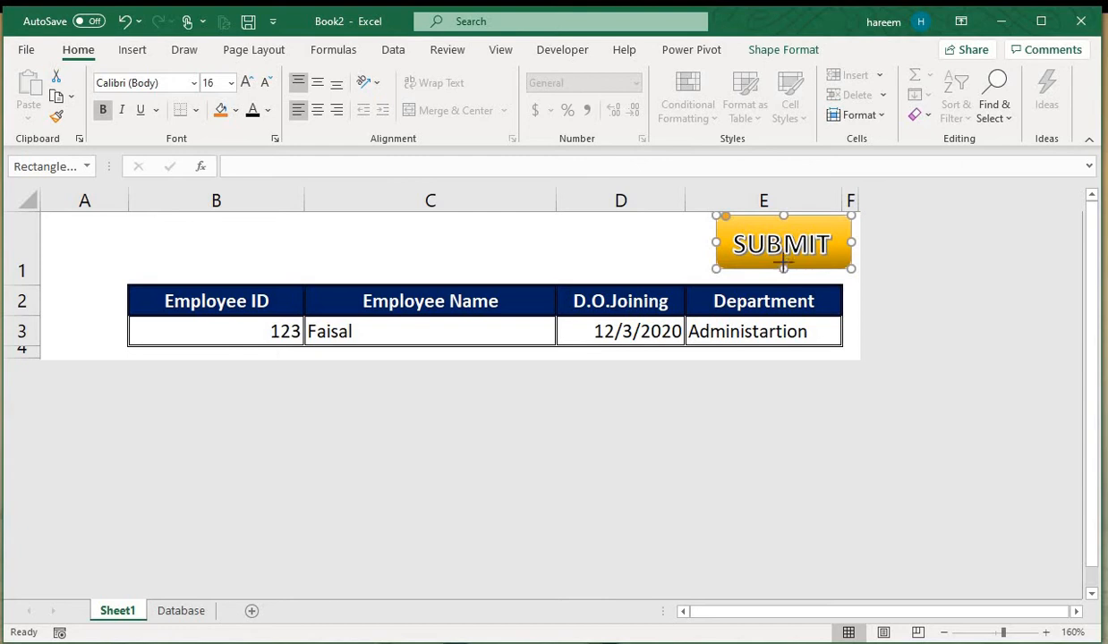
pyautogui.moveTo(783, 263); pyautogui.dragTo(783, 263)
pyautogui.moveTo(782, 215); pyautogui.dragTo(787, 217)
pyautogui.click(750, 276)
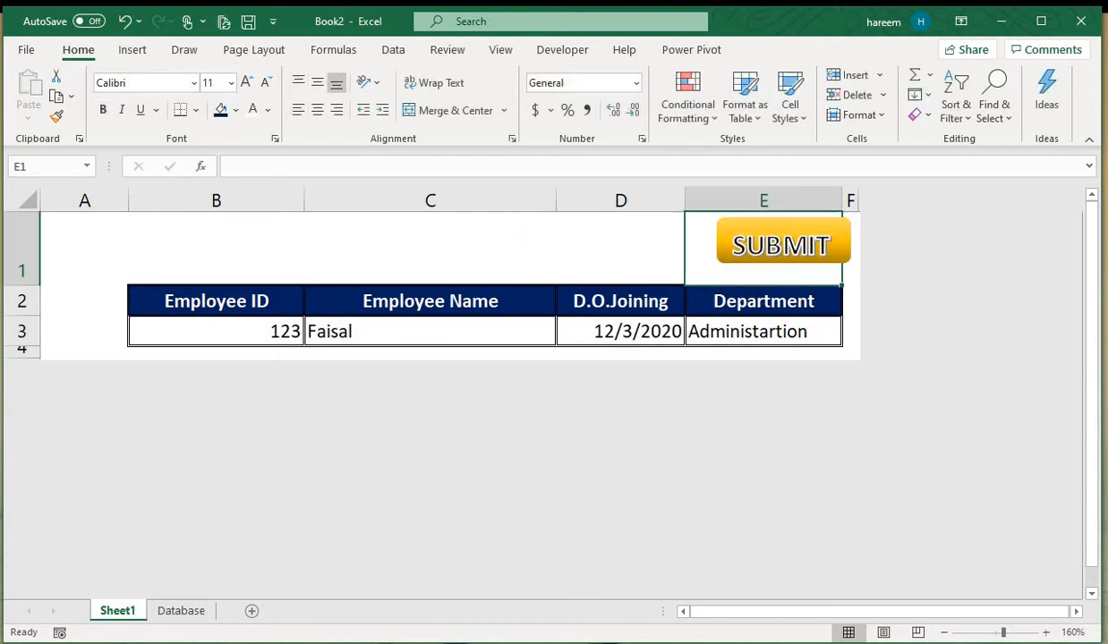
pyautogui.click(396, 249)
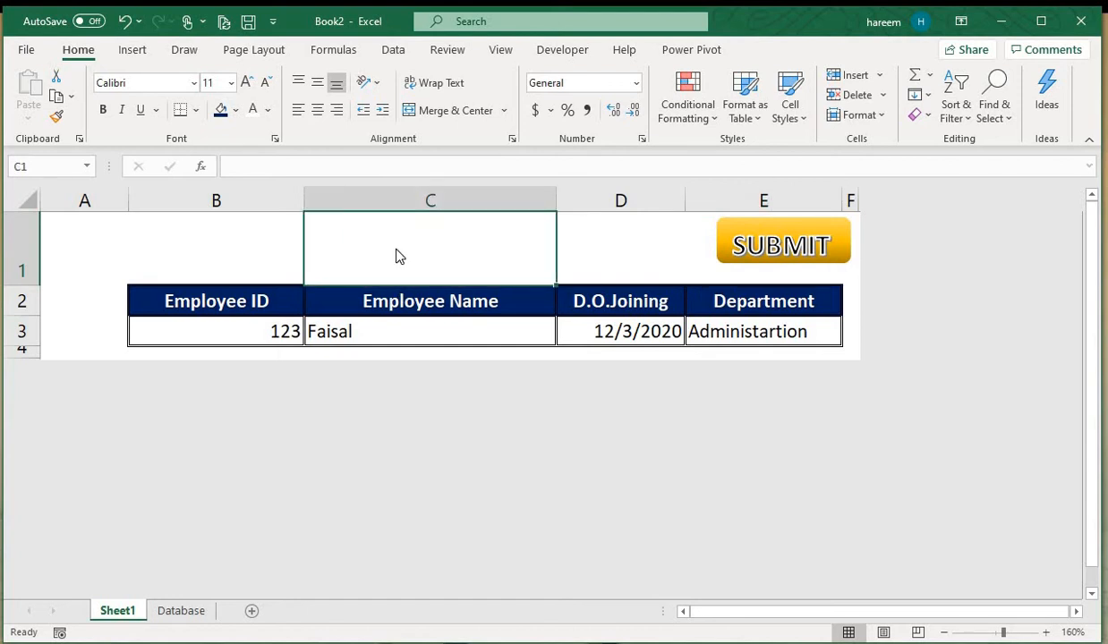
# - Begin saving the workbook to the Desktop folder under the file name DATABASE FILE
pyautogui.press('F12')
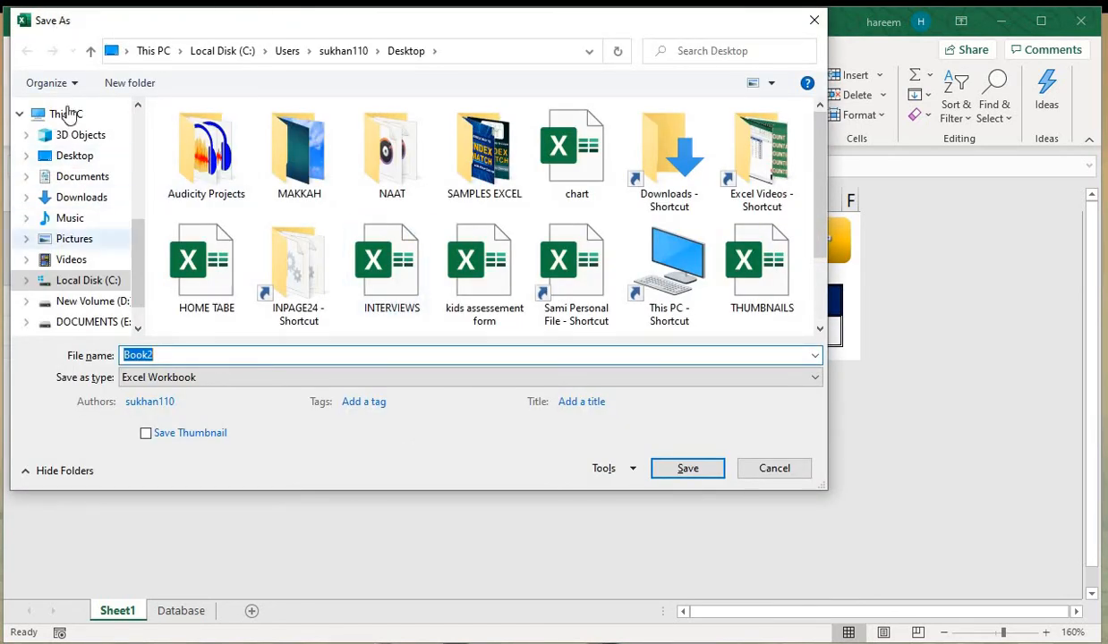
pyautogui.click(74, 157)
pyautogui.click(195, 356)
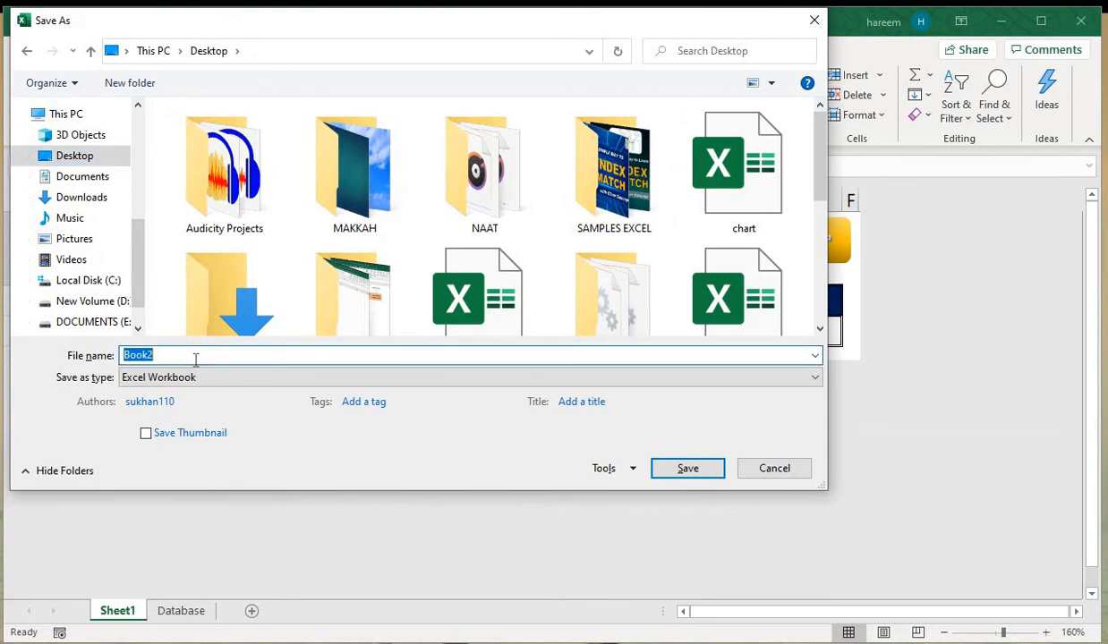
pyautogui.write('MAC')
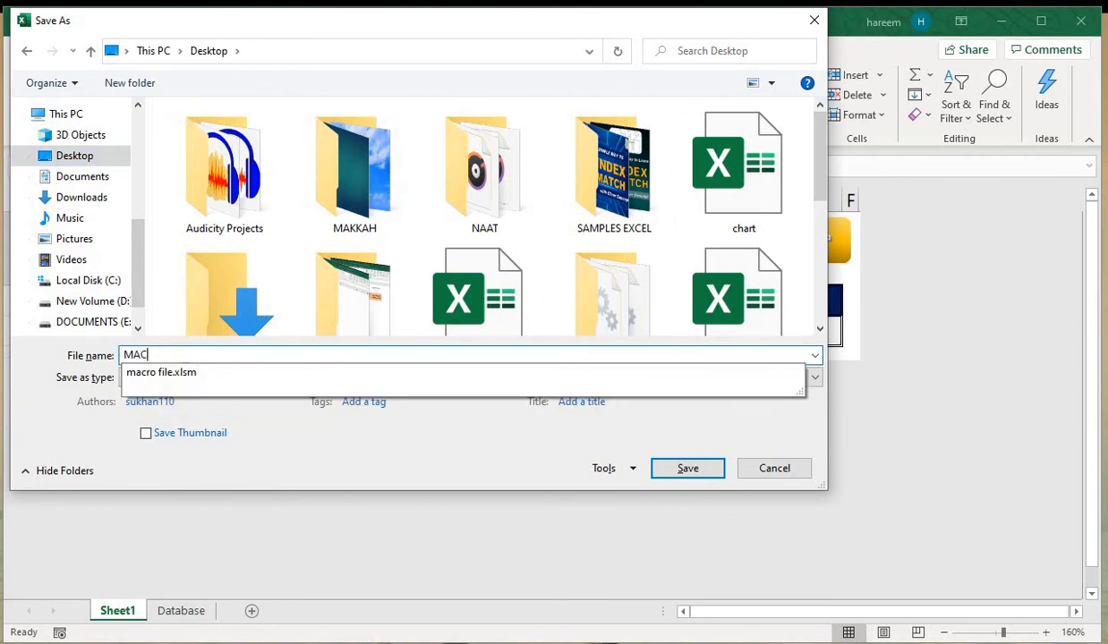
pyautogui.write('RO')
pyautogui.press('BackSpace')
pyautogui.press('BackSpace')
pyautogui.press('BackSpace')
pyautogui.press('BackSpace')
pyautogui.press('BackSpace')
pyautogui.write('DATABASE FILE')
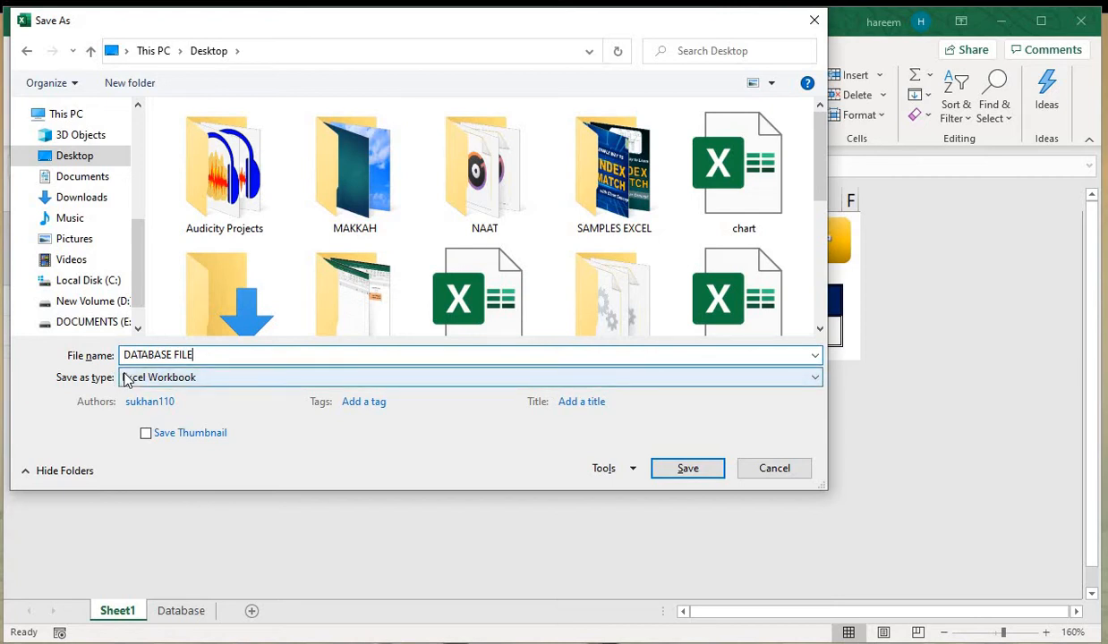
# - Set the file type to Excel Macro-Enabled Workbook and save the file
pyautogui.click(202, 385)
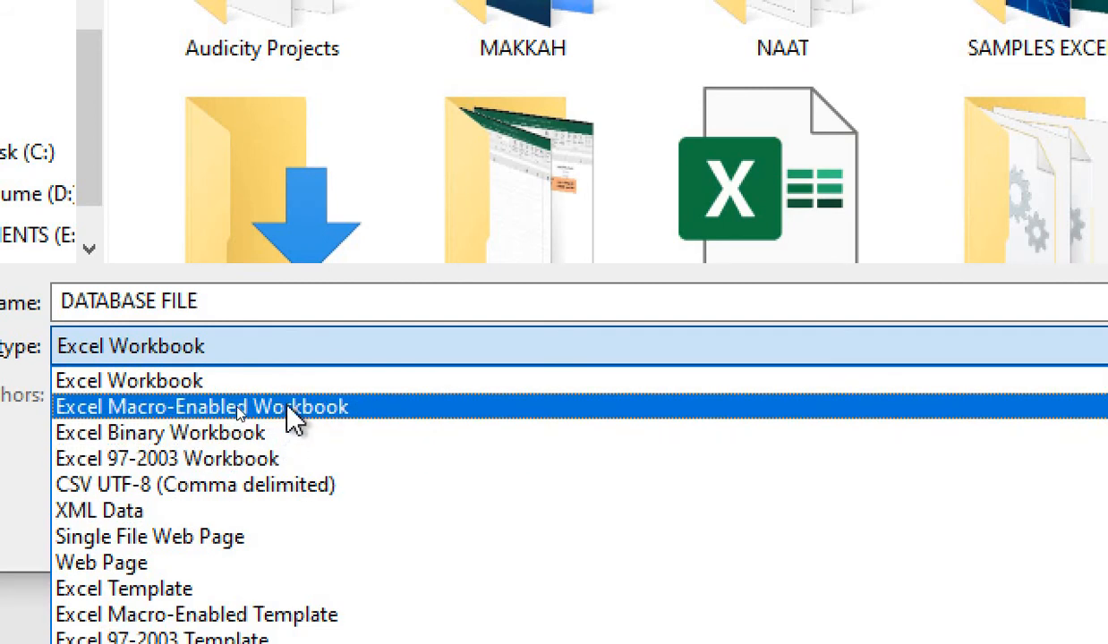
pyautogui.click(236, 414)
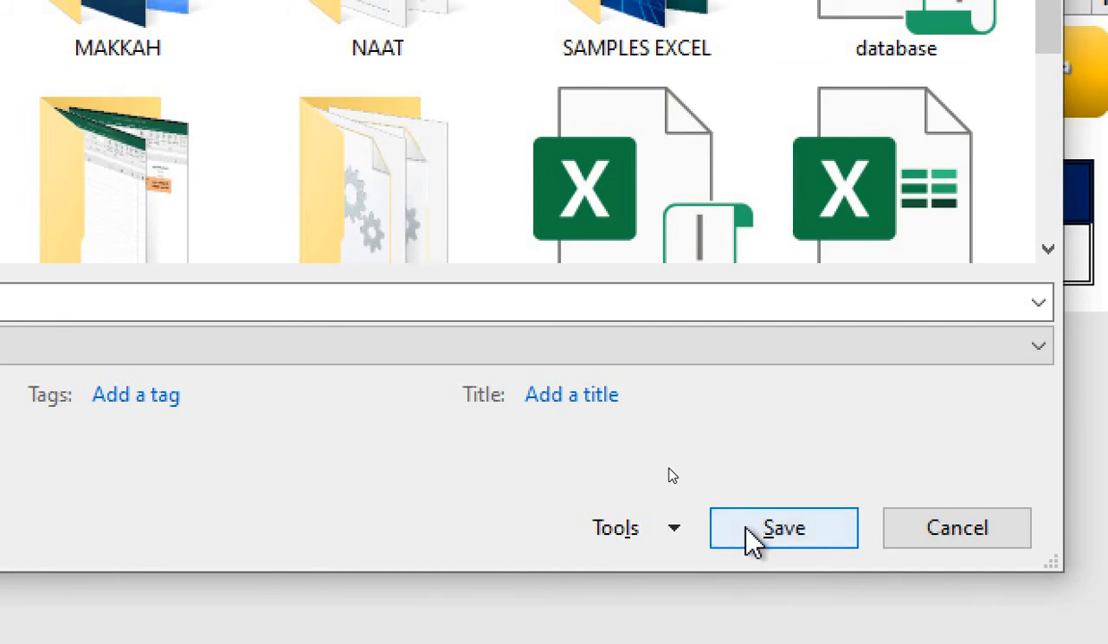
pyautogui.click(805, 538)
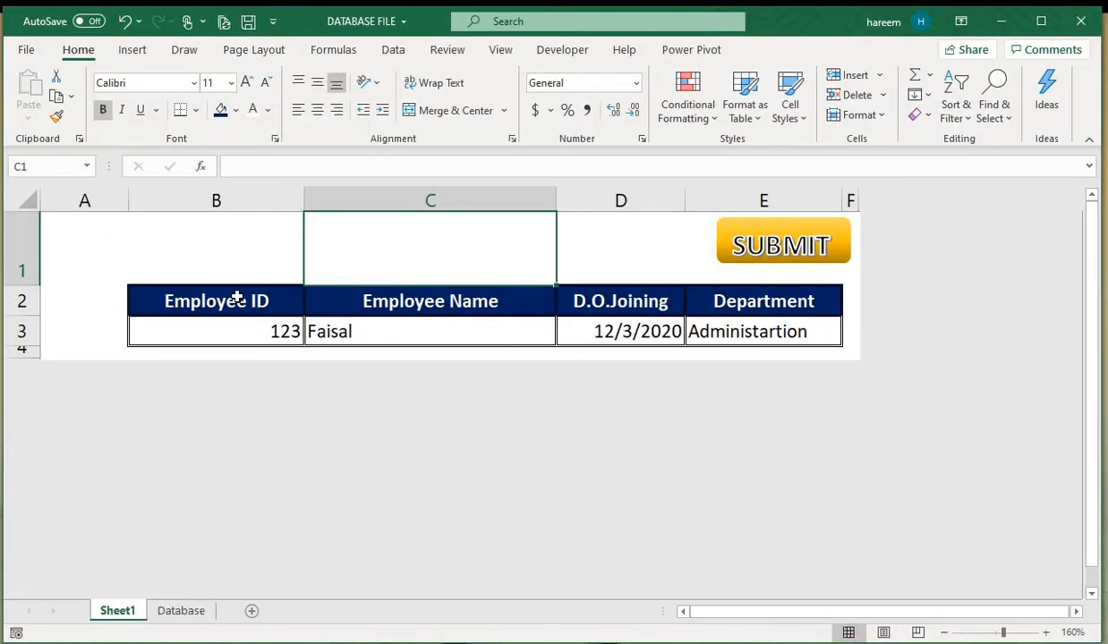
# - Assign a new macro named DATABASE to the SUBMIT shape and start recording it
pyautogui.click(602, 241)
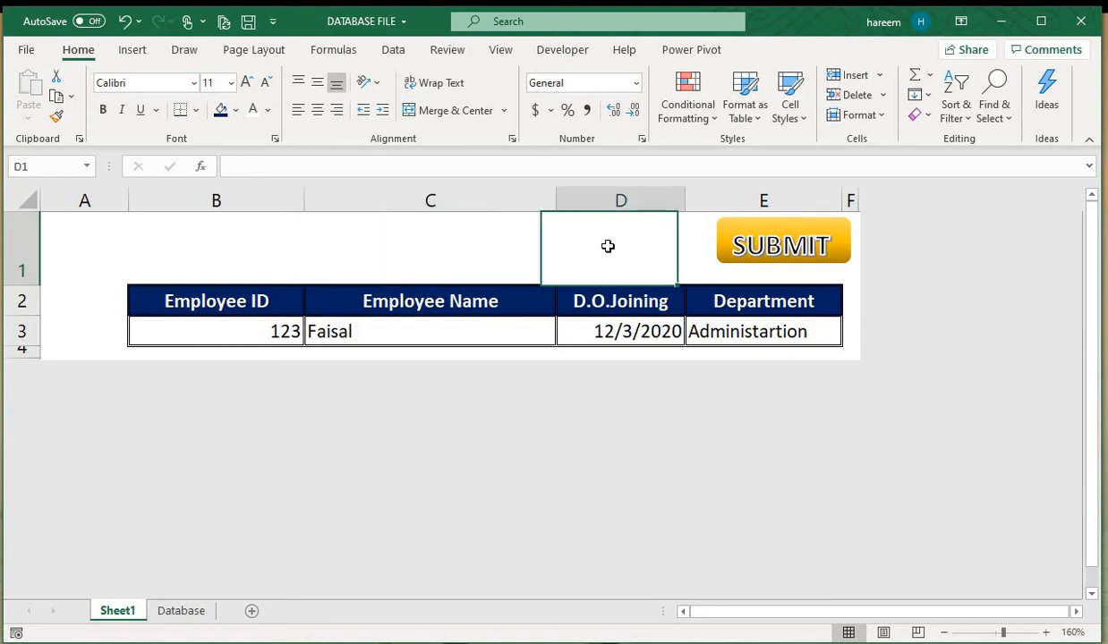
pyautogui.rightClick(730, 264)
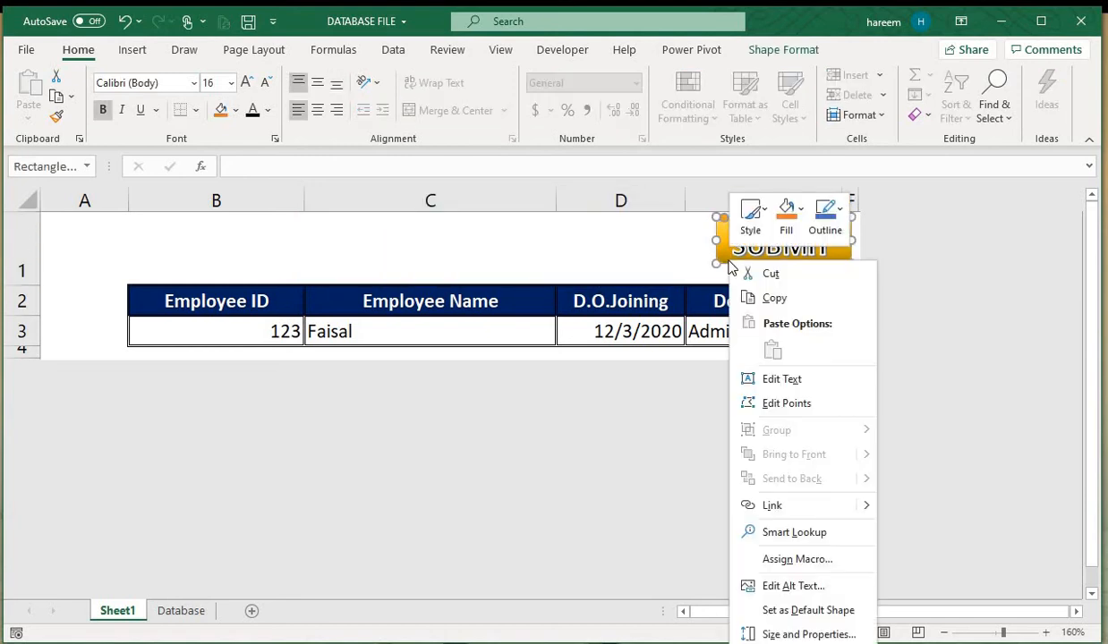
pyautogui.press('Escape')
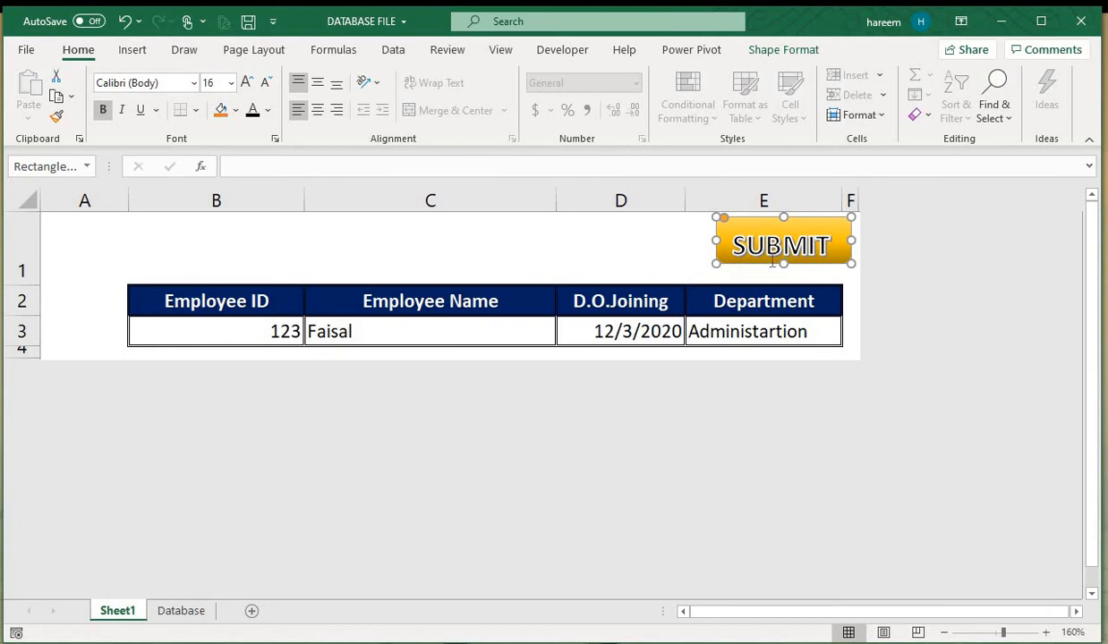
pyautogui.rightClick(768, 265)
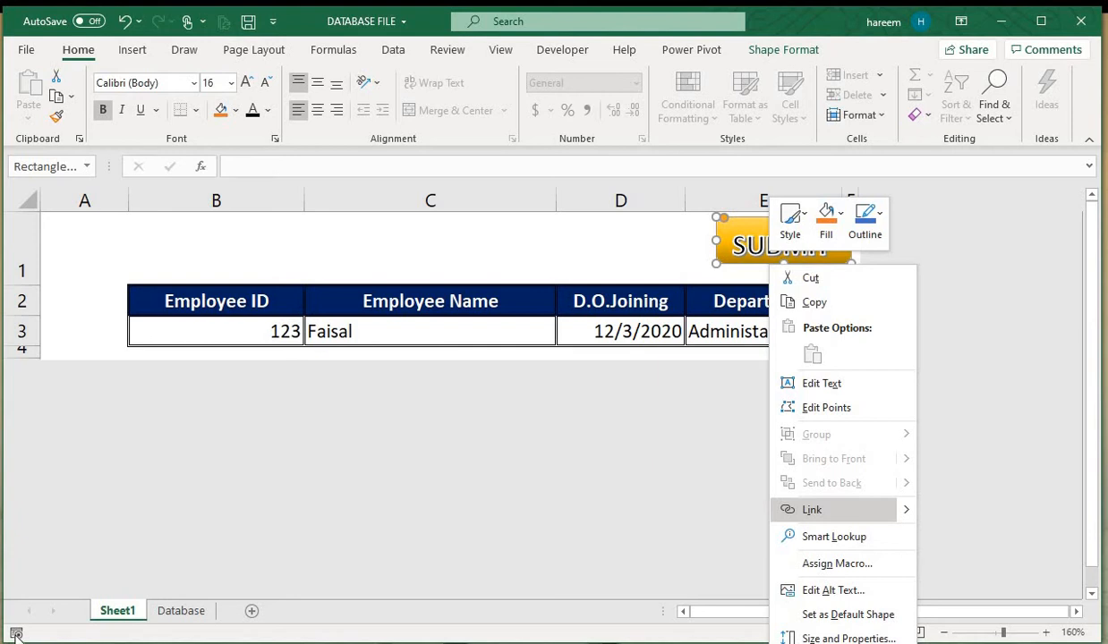
pyautogui.click(838, 563)
pyautogui.write('DATABASE')
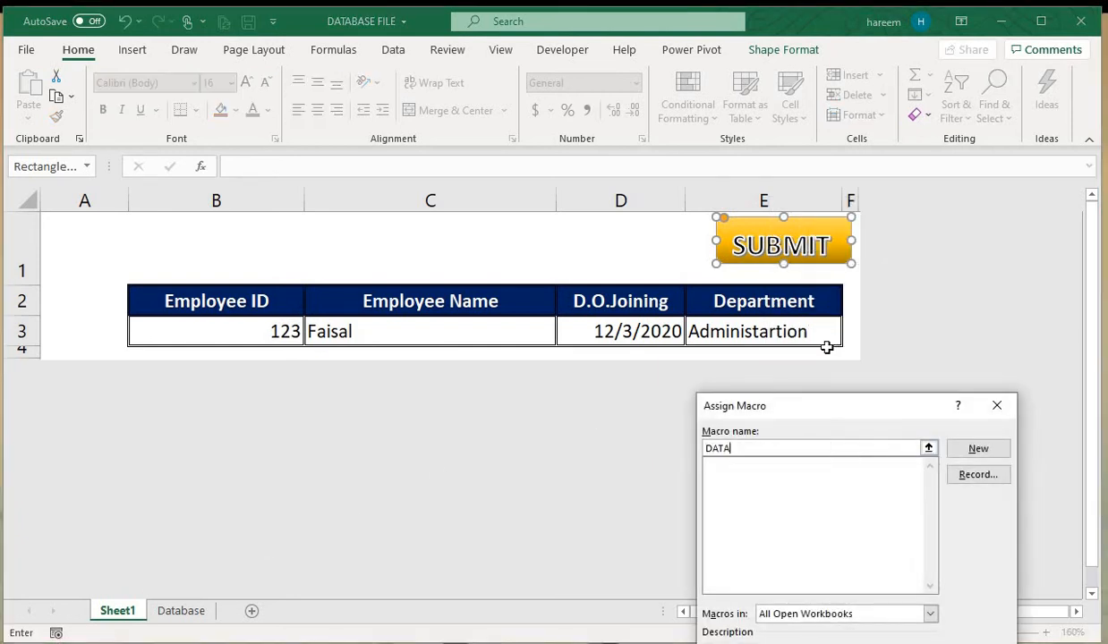
pyautogui.click(975, 475)
pyautogui.press('Return')
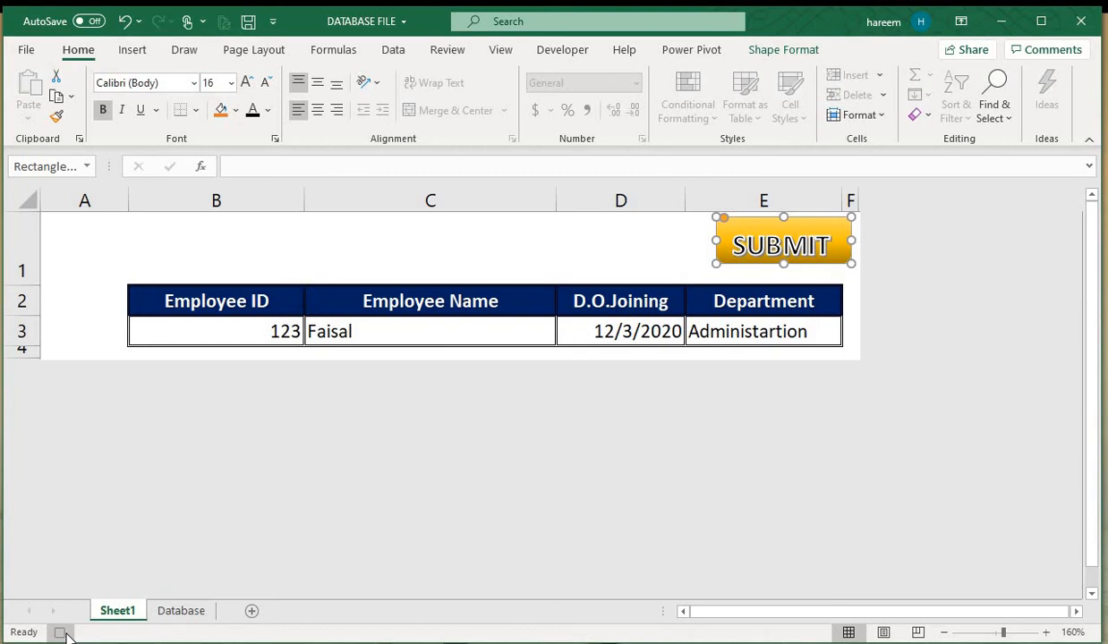
# - Copy the employee record in B3:E3 on Sheet1 and switch to the Database sheet
pyautogui.click(573, 54)
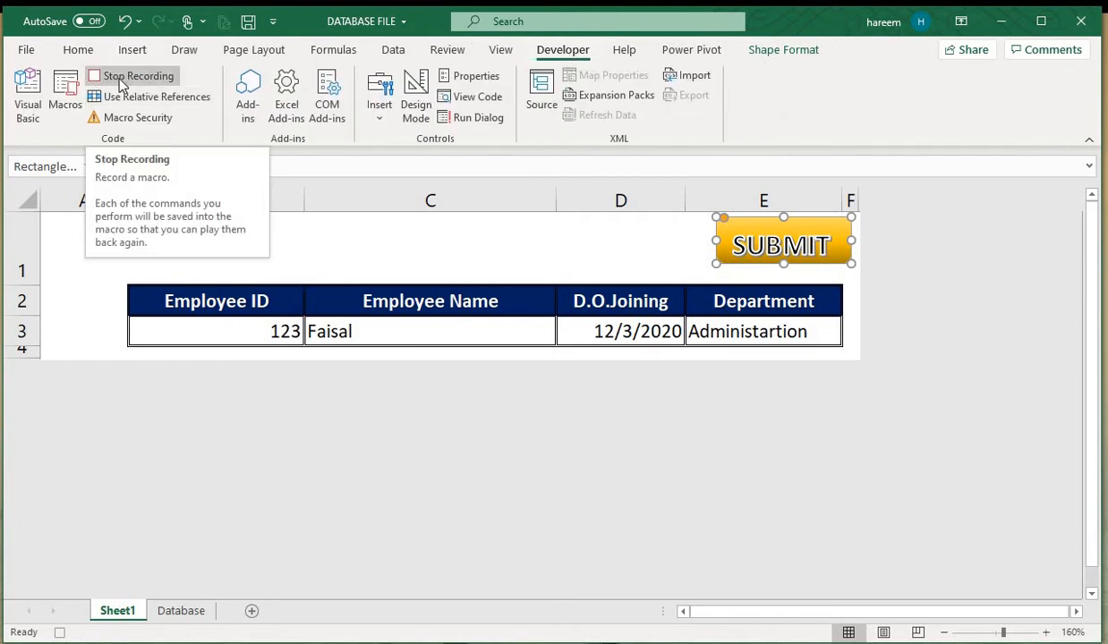
pyautogui.click(291, 328)
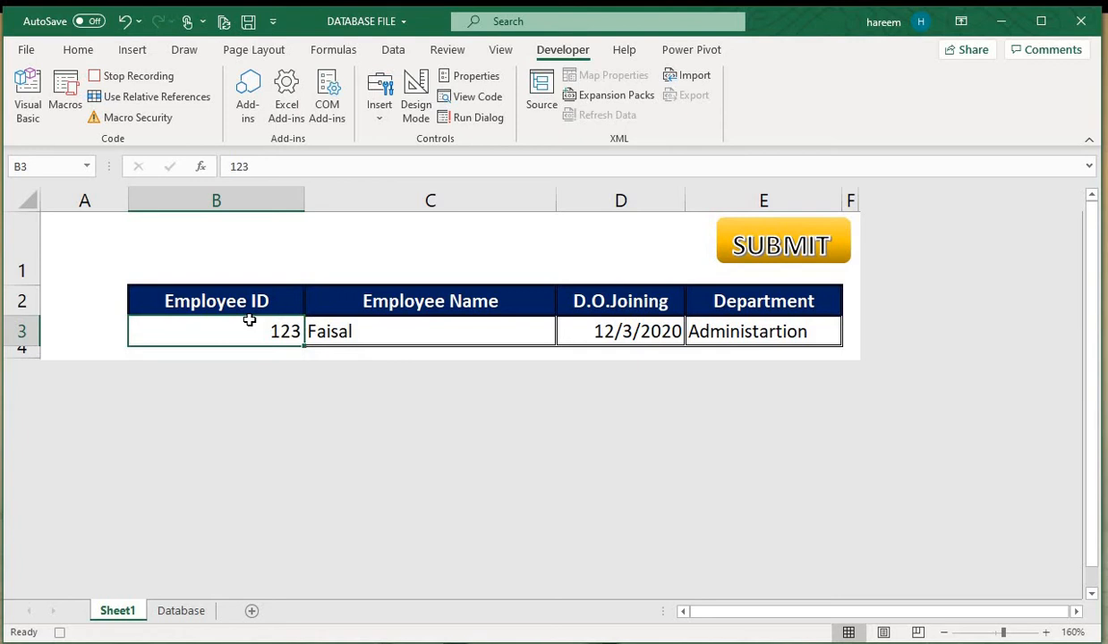
pyautogui.moveTo(242, 318); pyautogui.dragTo(732, 324)
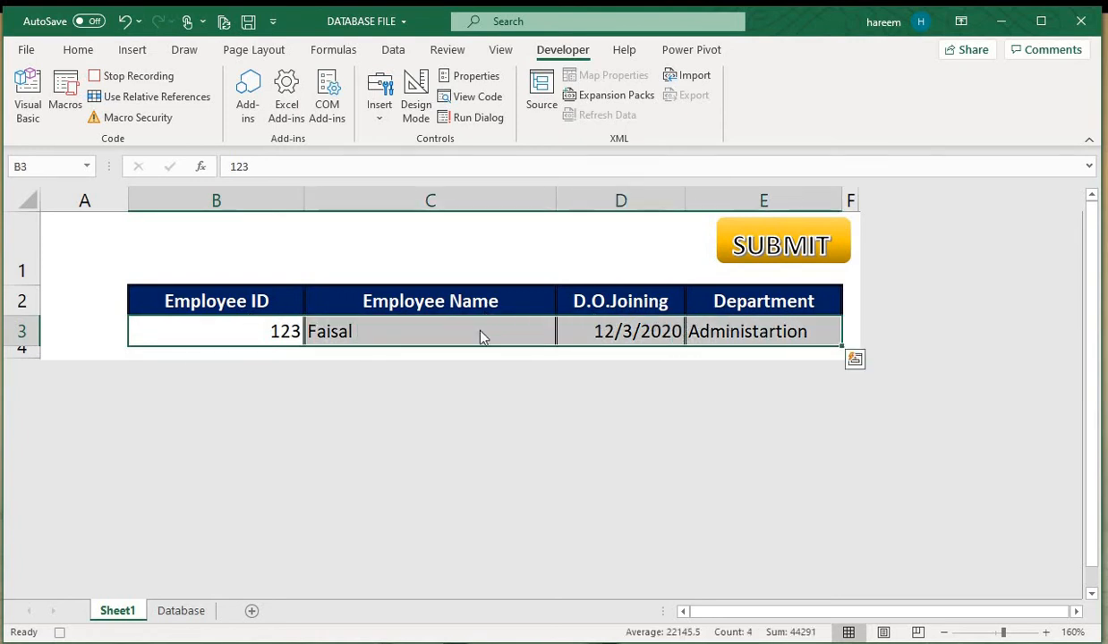
pyautogui.rightClick(482, 333)
pyautogui.click(567, 371)
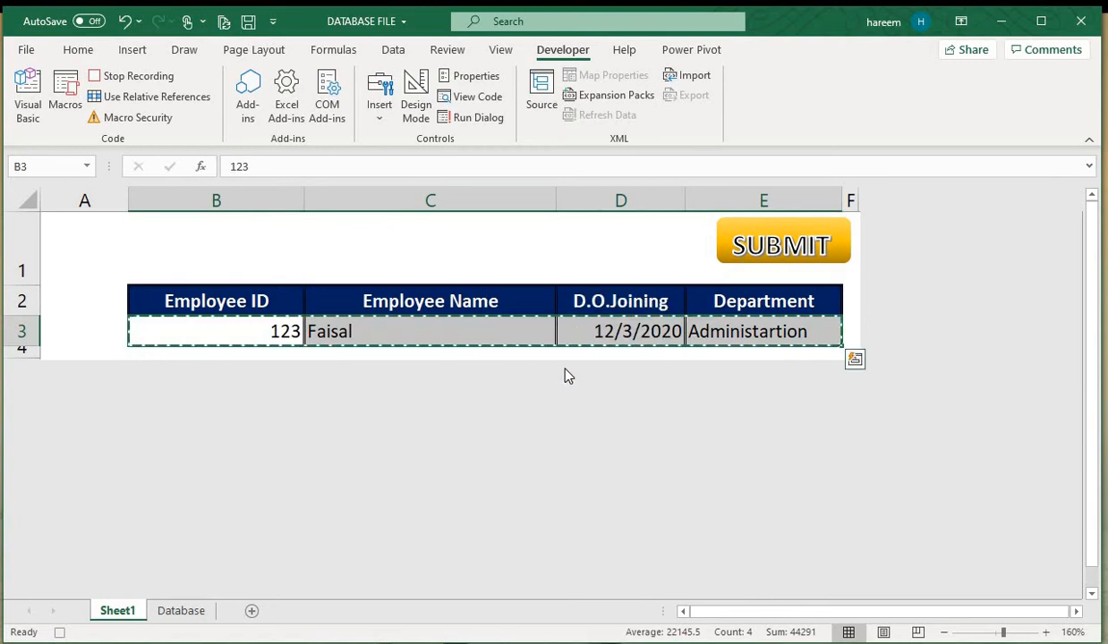
pyautogui.click(181, 613)
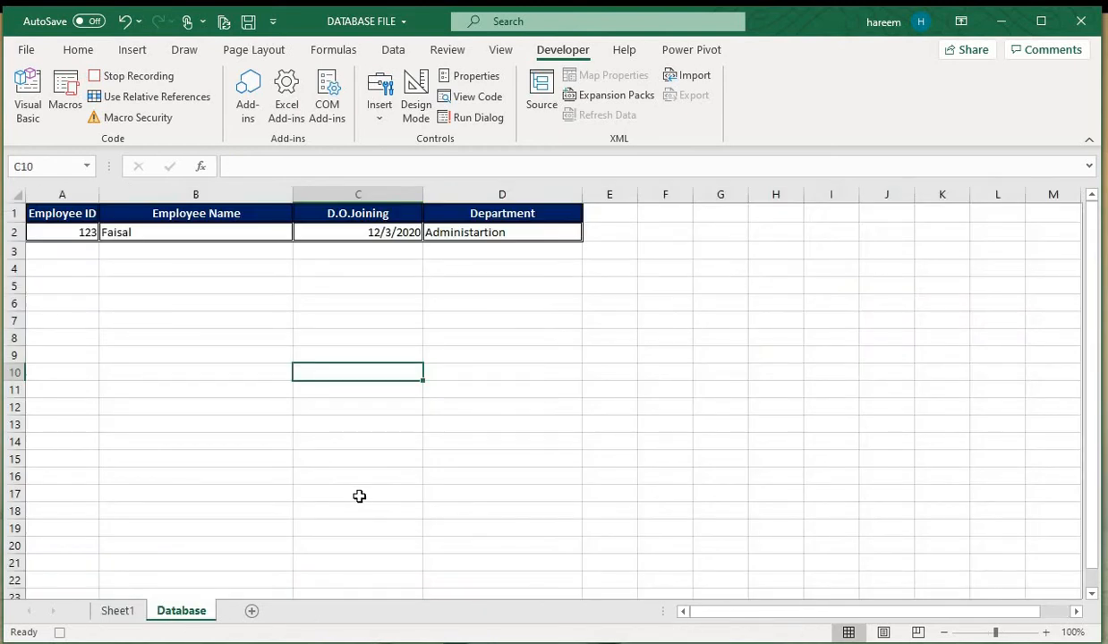
pyautogui.click(547, 371)
pyautogui.click(836, 289)
pyautogui.click(992, 447)
pyautogui.click(753, 493)
pyautogui.click(380, 407)
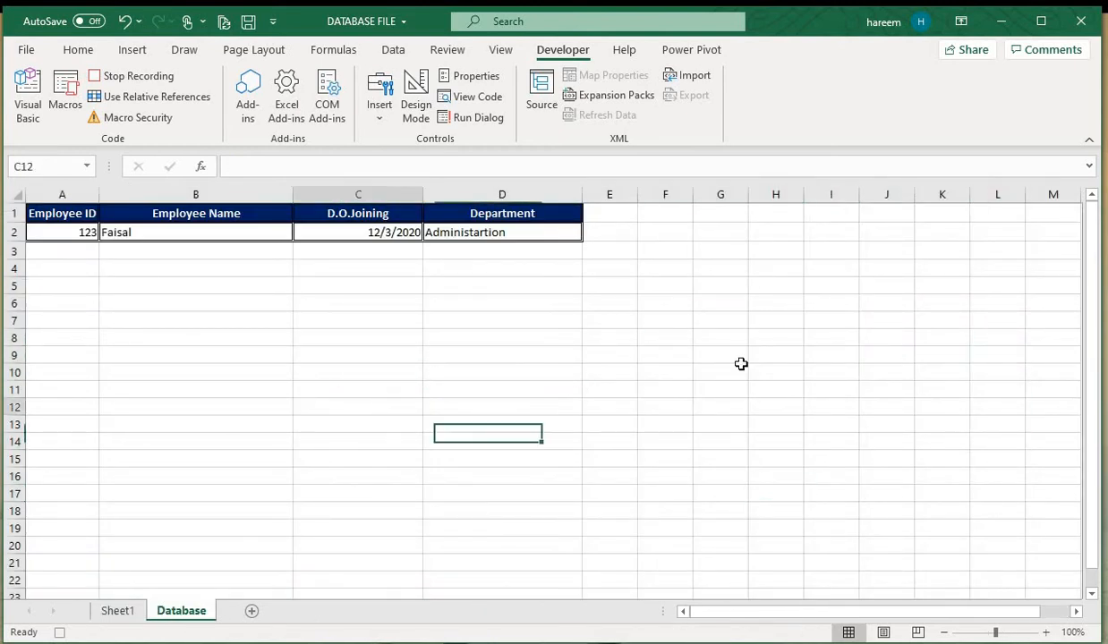
pyautogui.click(741, 364)
pyautogui.click(933, 478)
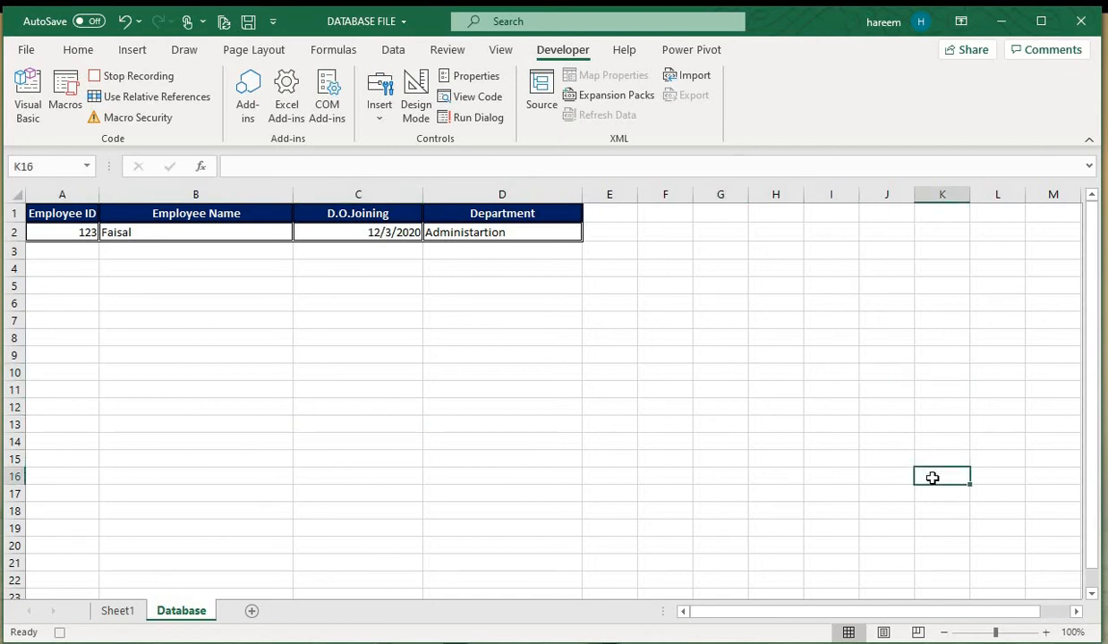
pyautogui.hotkey('ctrl', 'Home')
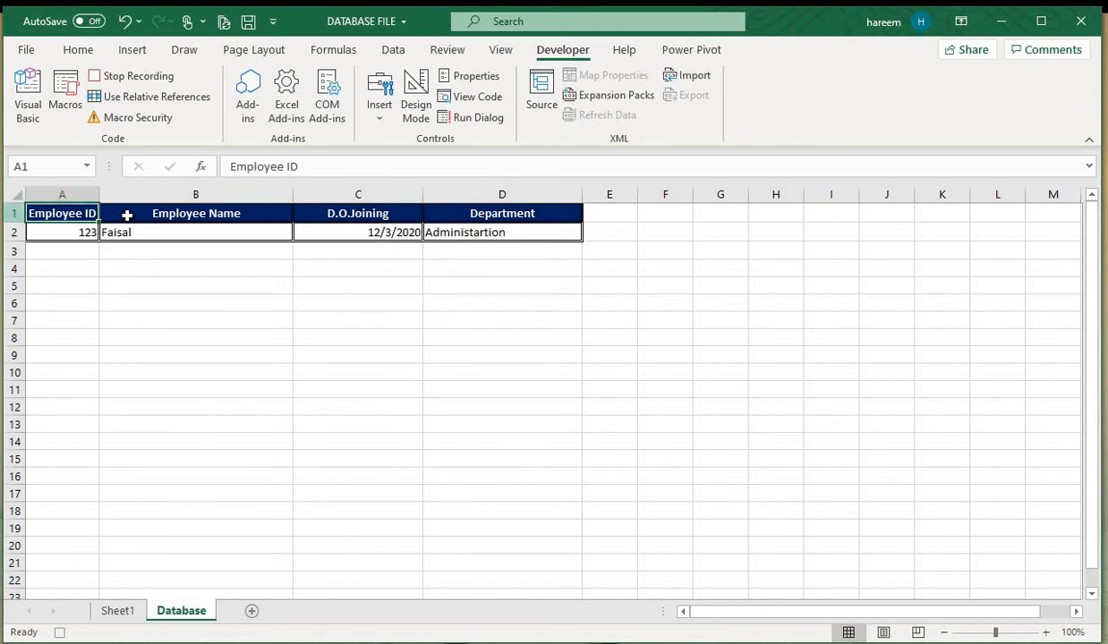
pyautogui.click(252, 218)
pyautogui.click(346, 220)
pyautogui.click(479, 285)
pyautogui.click(539, 409)
pyautogui.click(886, 338)
pyautogui.click(992, 407)
pyautogui.click(958, 463)
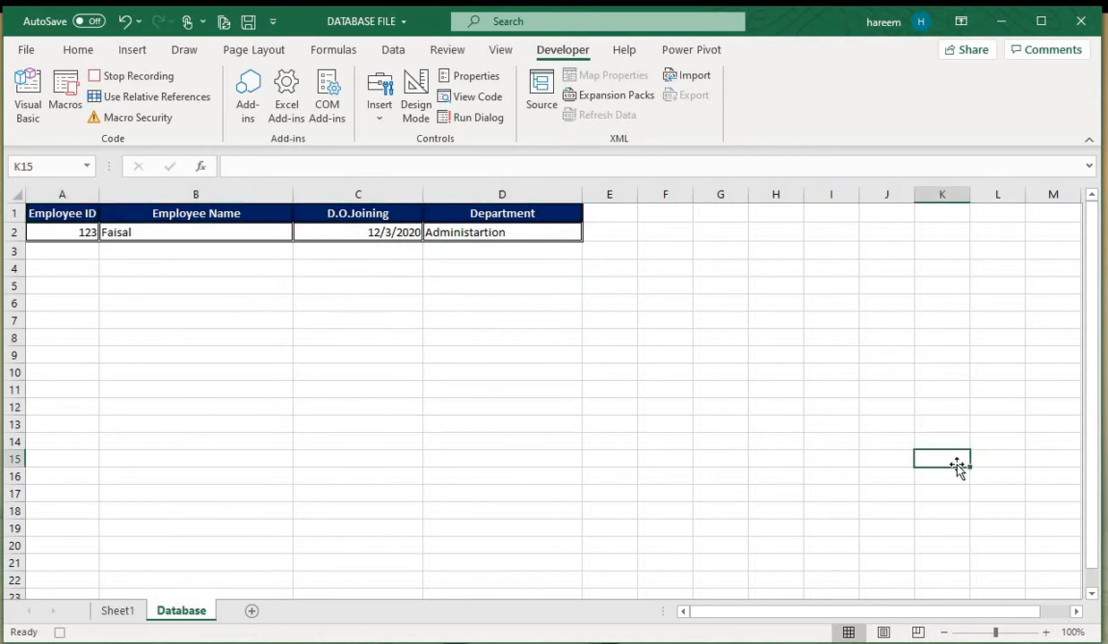
pyautogui.hotkey('ctrl', 'Home')
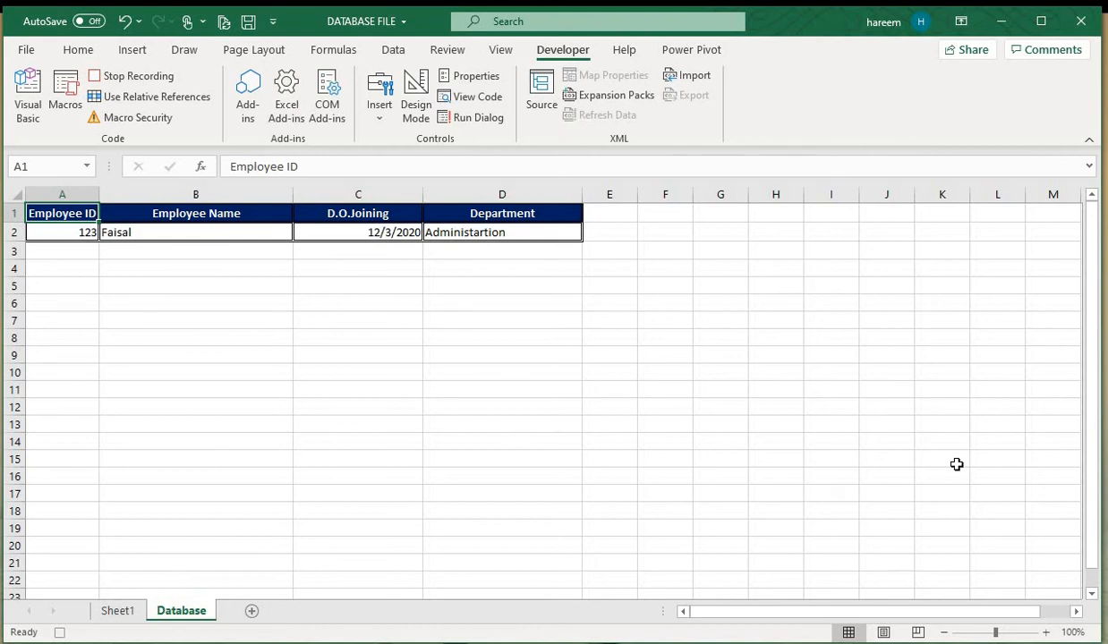
pyautogui.press('Down')
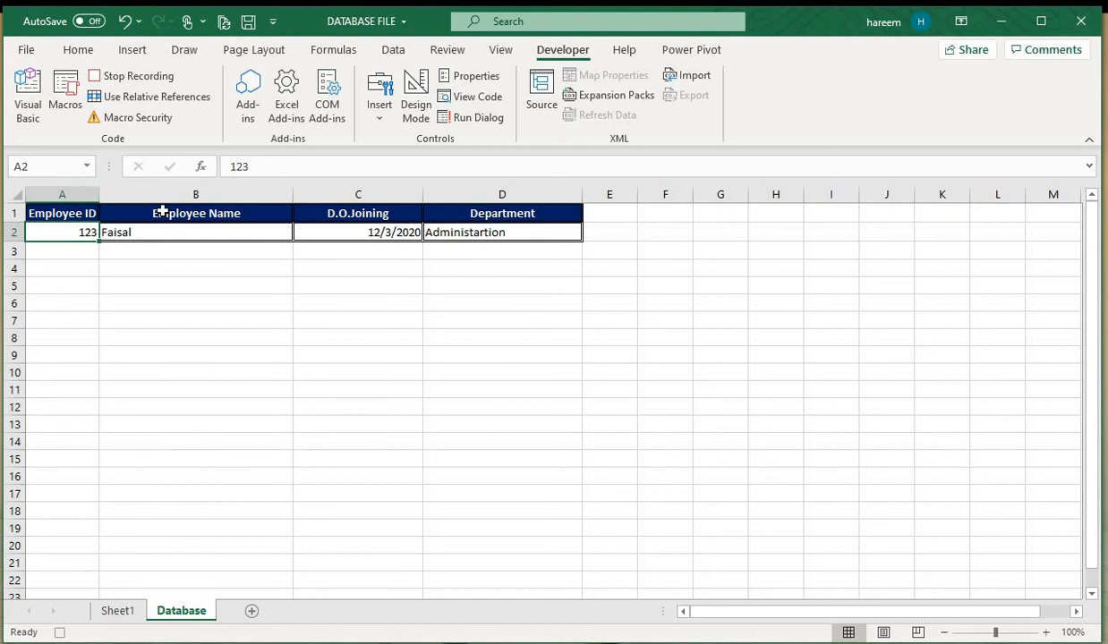
pyautogui.click(886, 443)
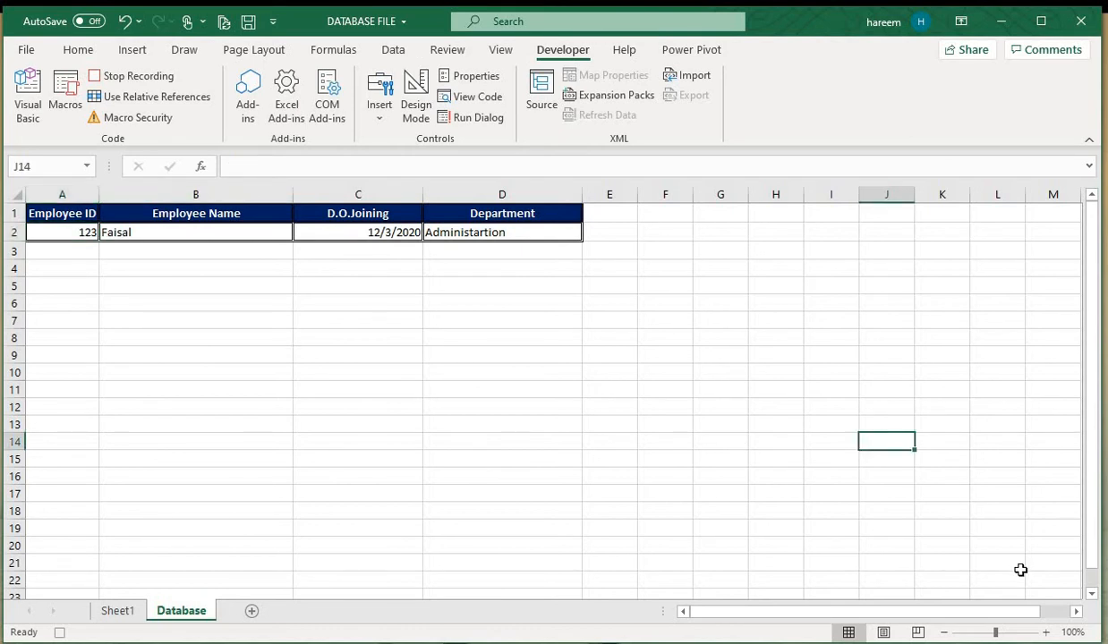
# - Go from cell A1 to A2, and turn on relative references before moving down to the first empty cell, A3
pyautogui.hotkey('ctrl', 'Home')
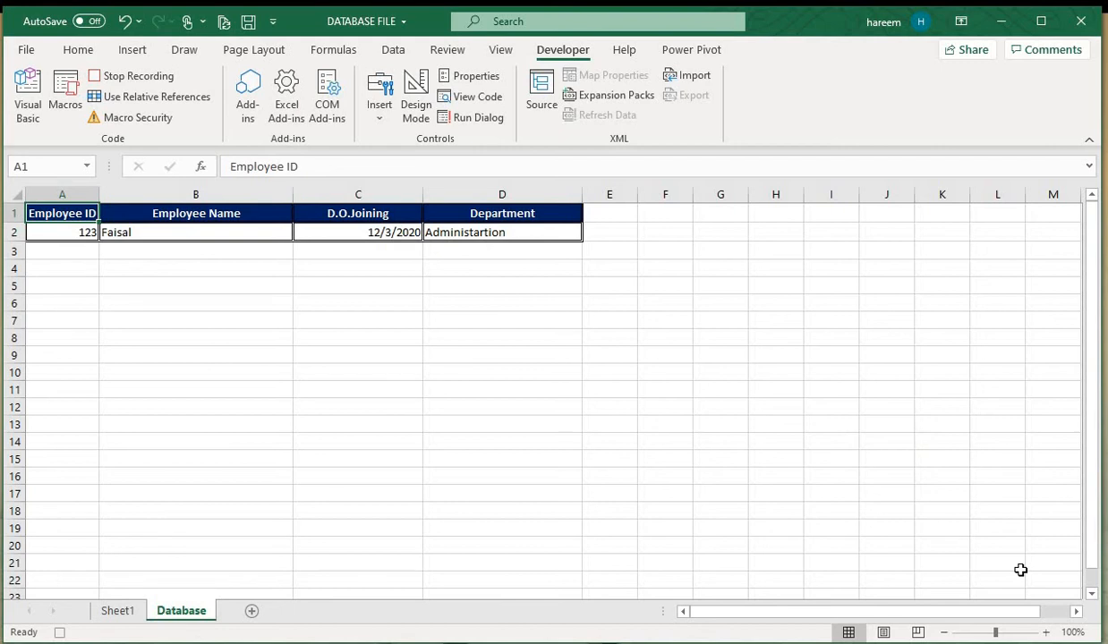
pyautogui.press('Down')
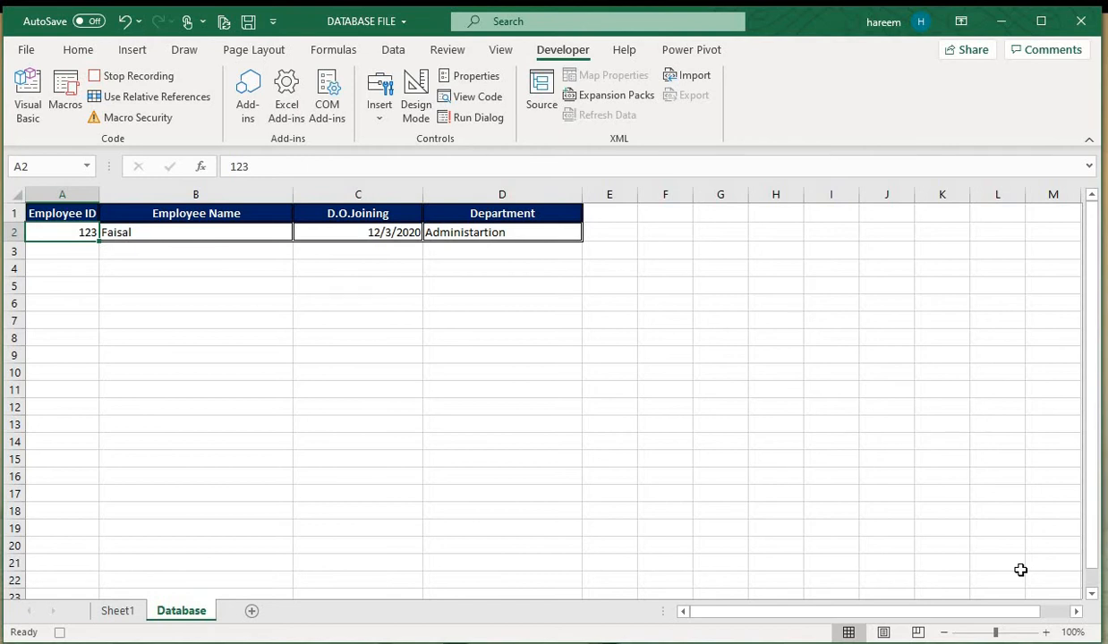
pyautogui.click(503, 51)
pyautogui.click(560, 52)
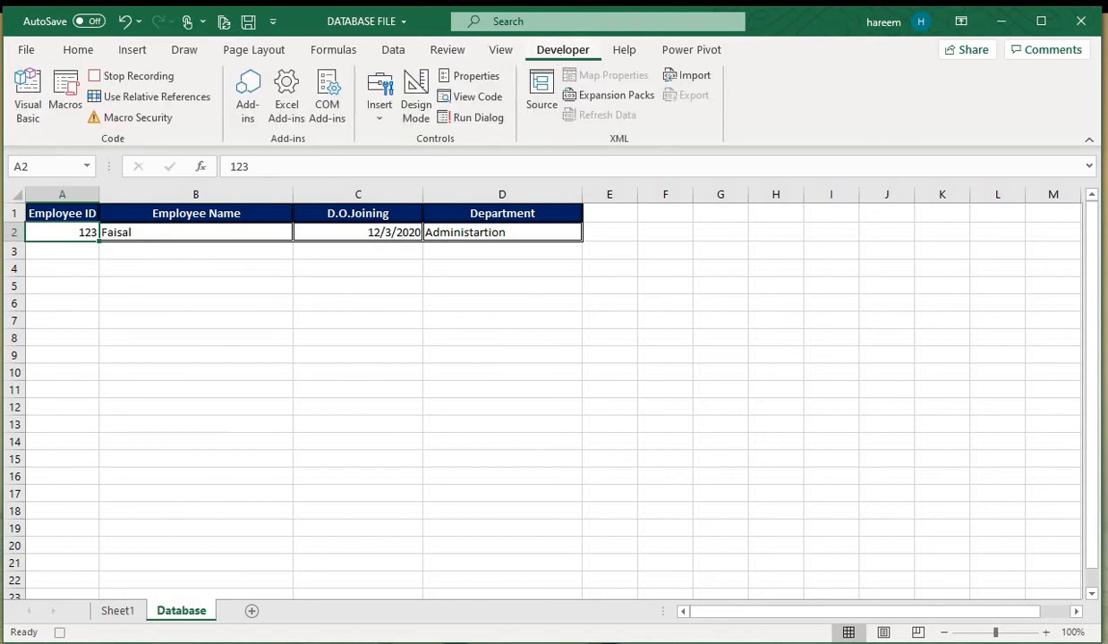
pyautogui.click(182, 107)
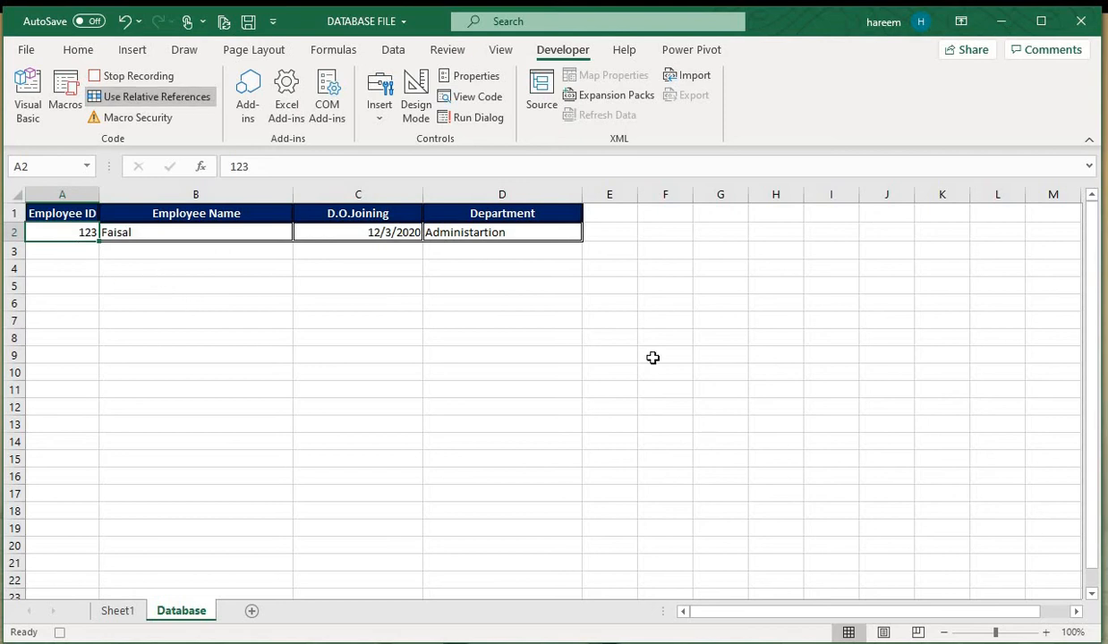
pyautogui.press('Down')
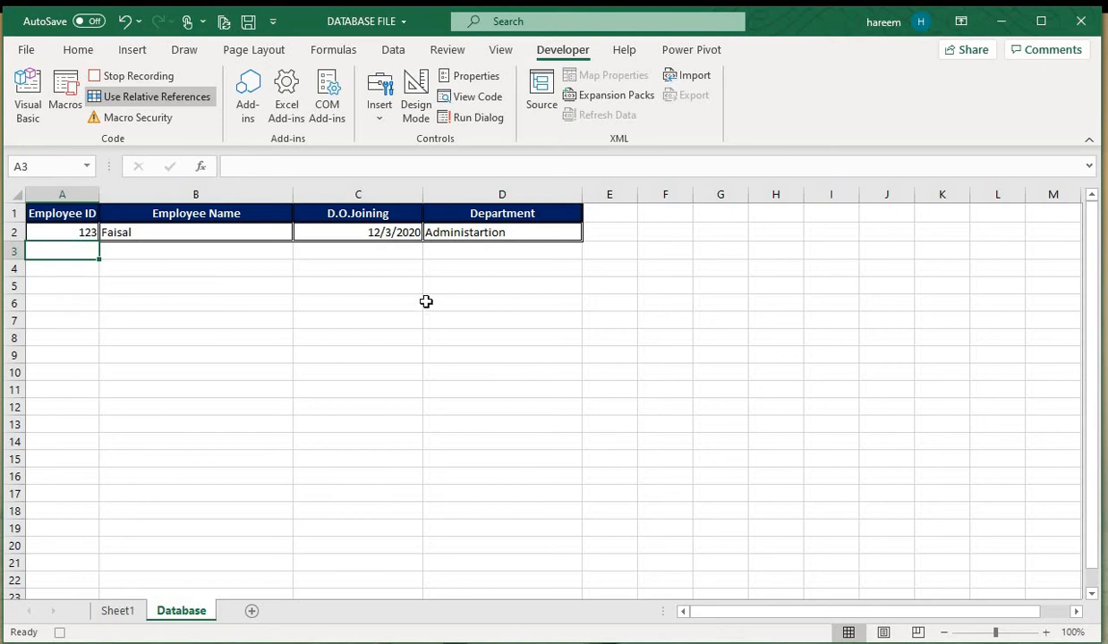
# - Paste the copied record at A3 as values, add its source formatting, and select cell B6
pyautogui.rightClick(74, 249)
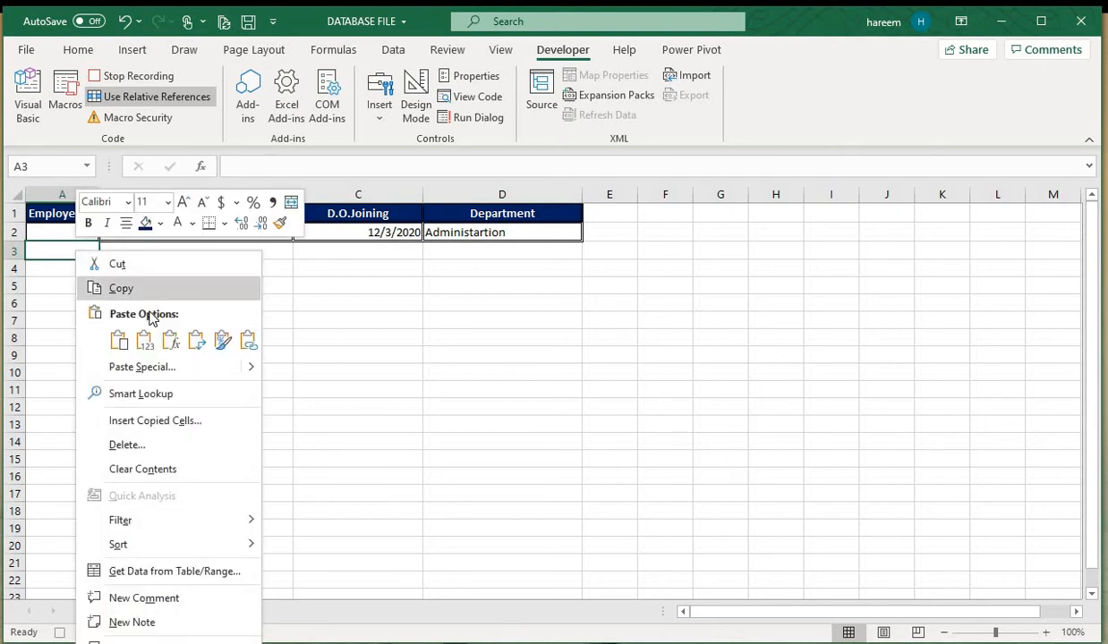
pyautogui.click(148, 350)
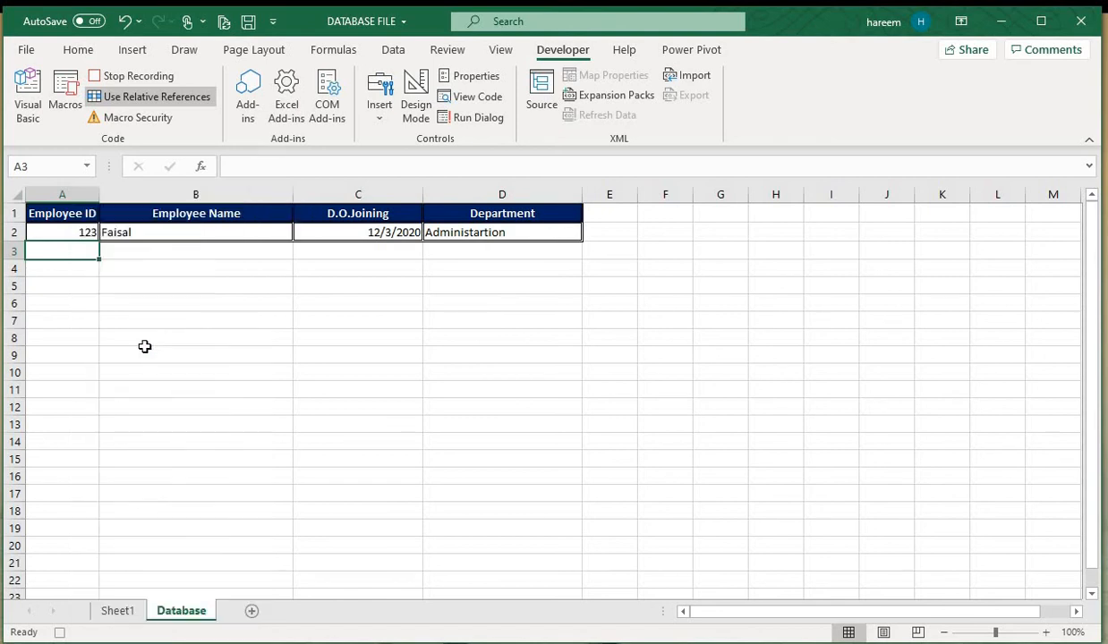
pyautogui.rightClick(70, 256)
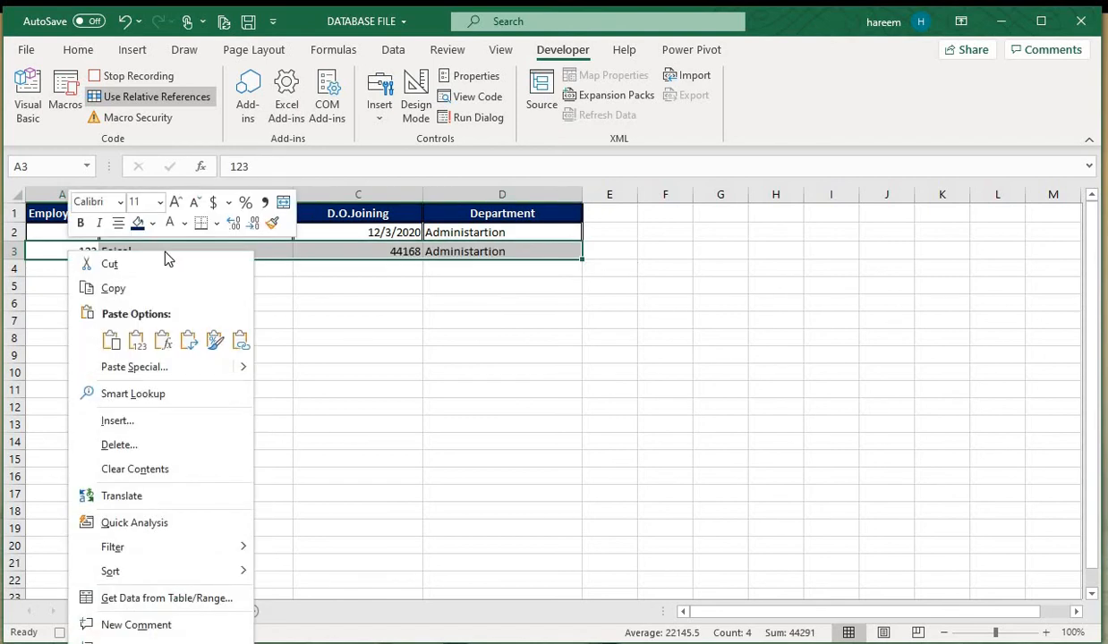
pyautogui.click(214, 342)
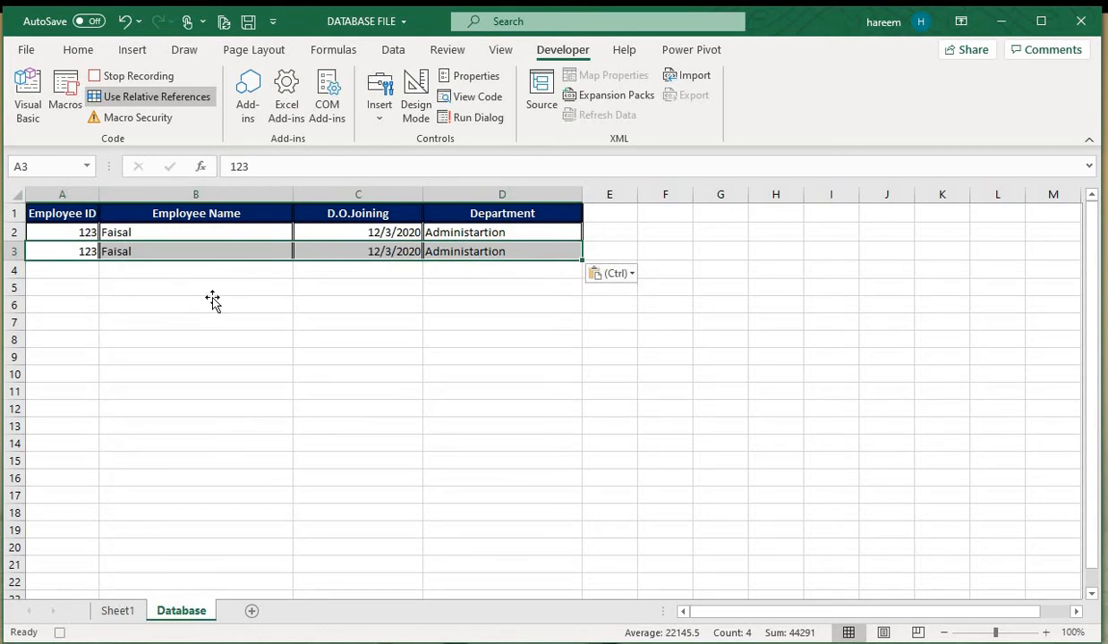
pyautogui.click(213, 305)
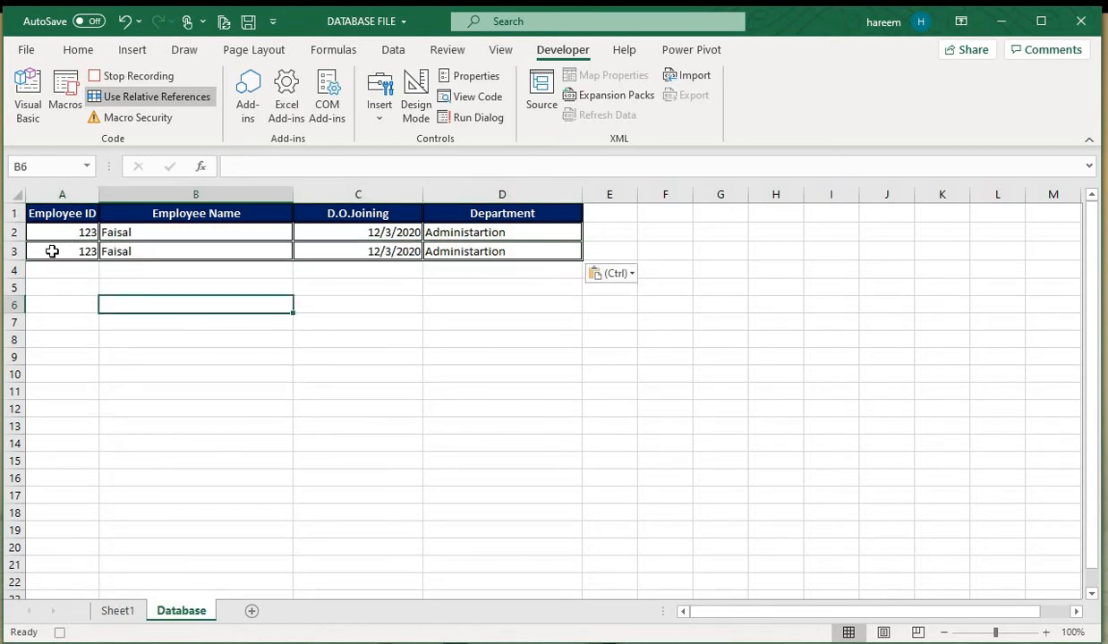
# - Check the pasted record in A3:D3, turn off relative references and select cell A3
pyautogui.moveTo(51, 249); pyautogui.dragTo(506, 250)
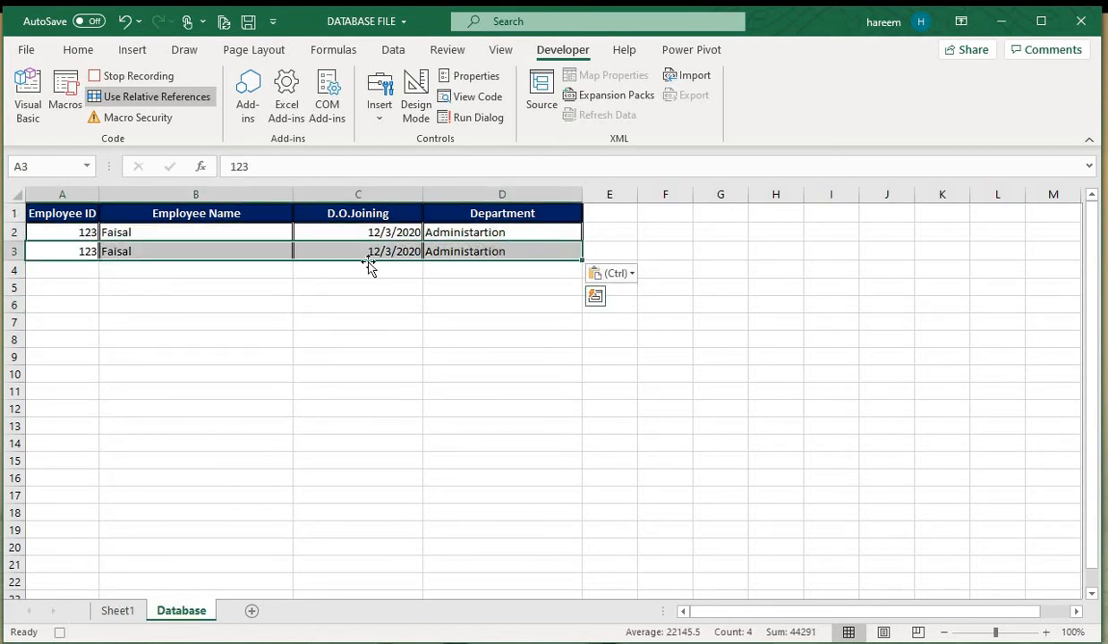
pyautogui.click(340, 248)
pyautogui.click(86, 251)
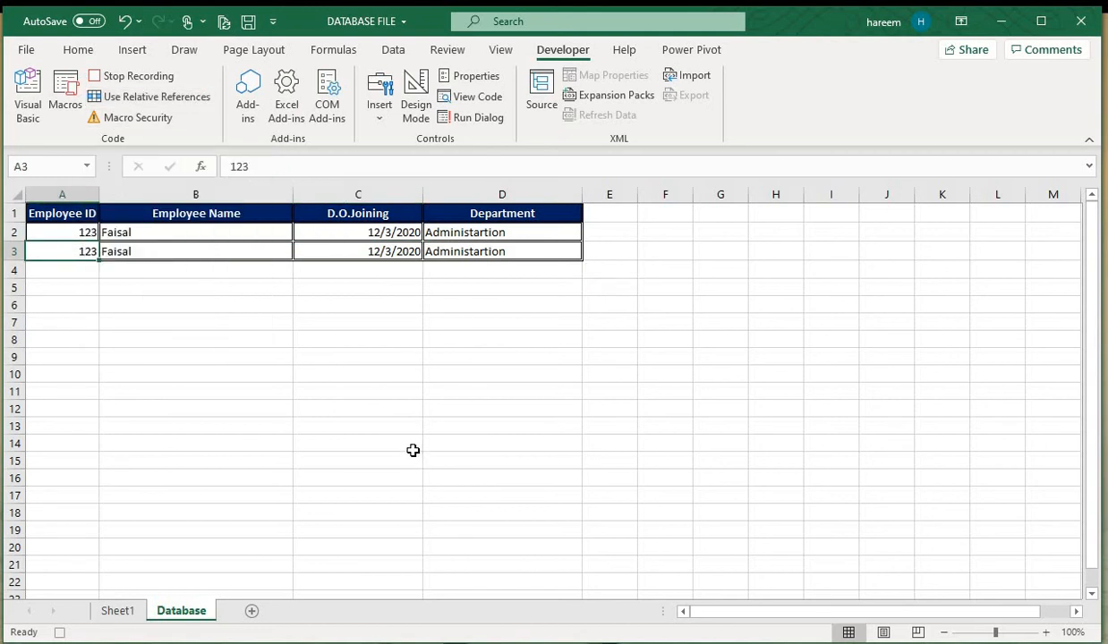
# - Clear the entry cells B3:E3 on Sheet1, select B3 and stop recording the macro
pyautogui.click(117, 611)
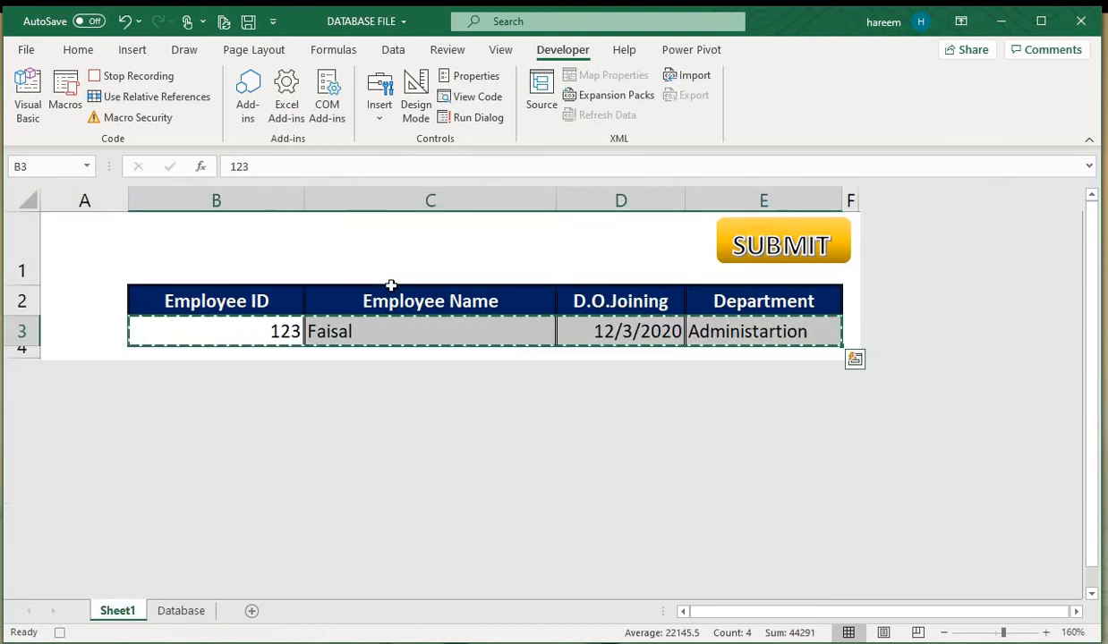
pyautogui.press('Delete')
pyautogui.click(237, 321)
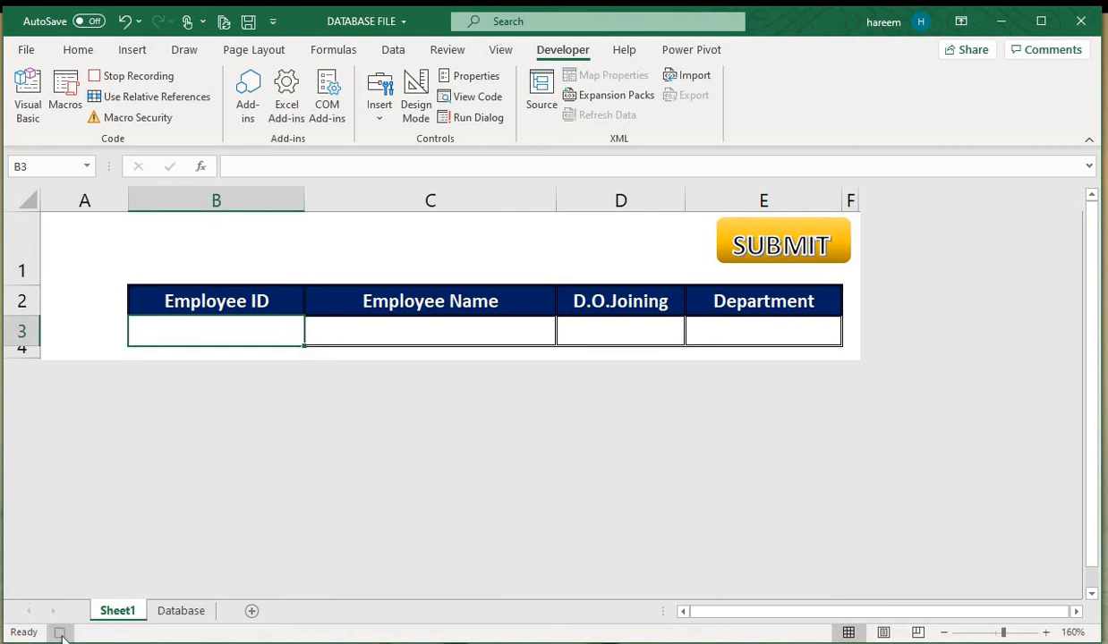
pyautogui.click(126, 79)
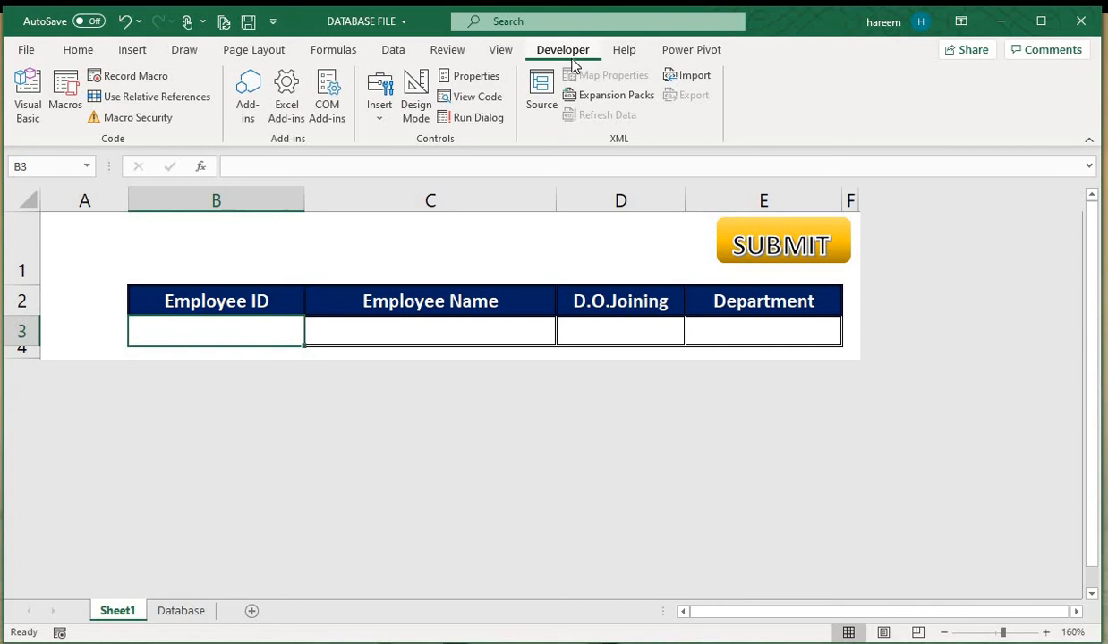
# - Fill in a test employee's ID in B3 and full name in C3 of the Sheet1 form
pyautogui.click(179, 611)
pyautogui.click(119, 608)
pyautogui.write('1')
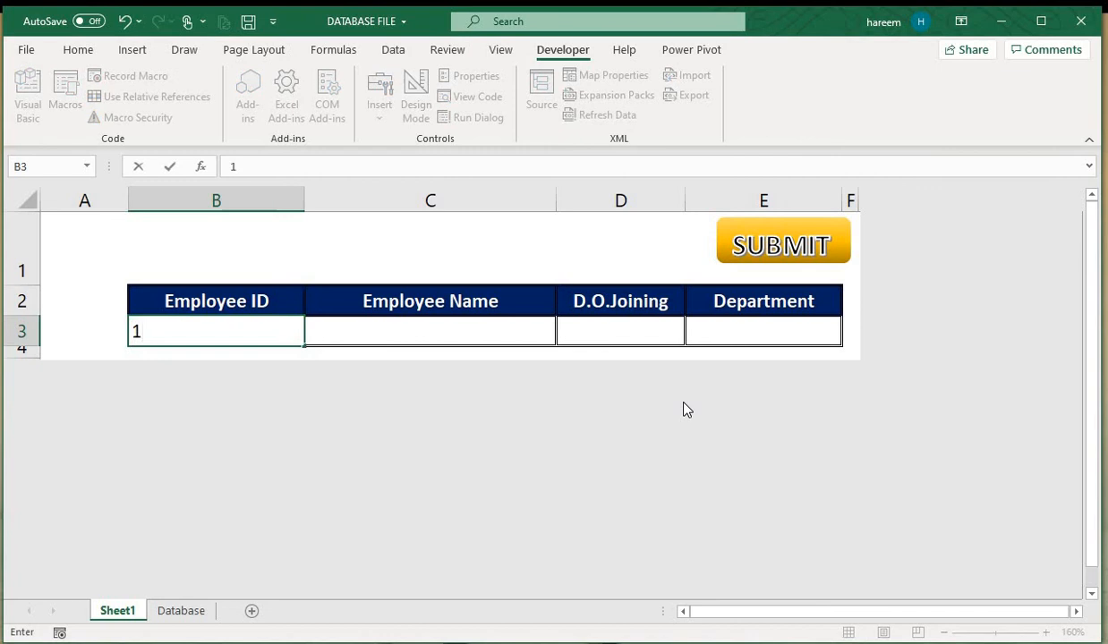
pyautogui.write('4789')
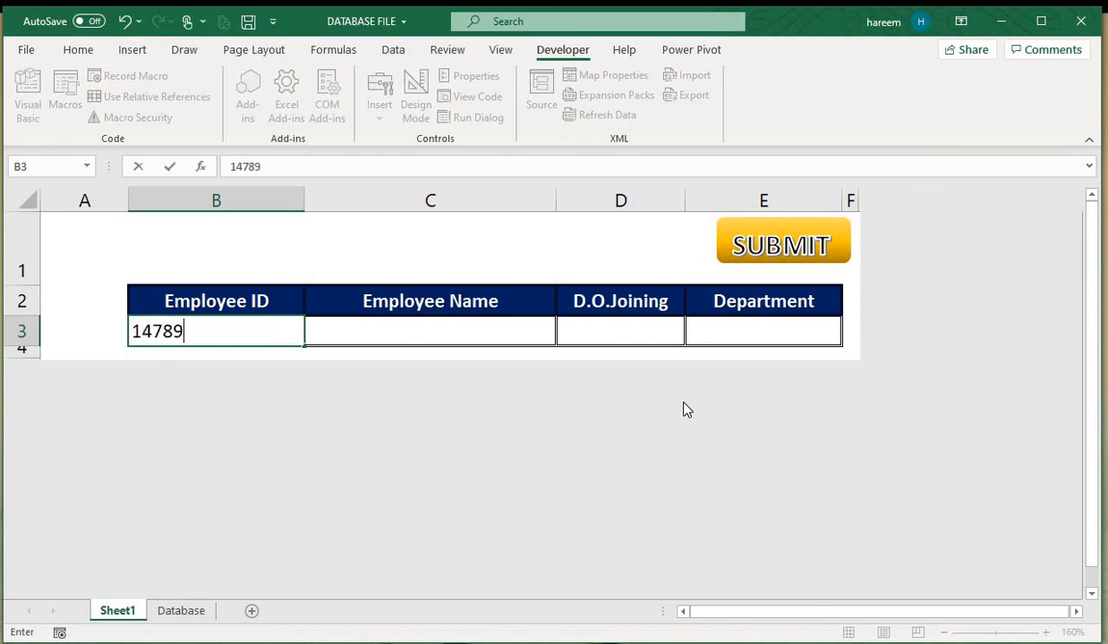
pyautogui.press('Tab')
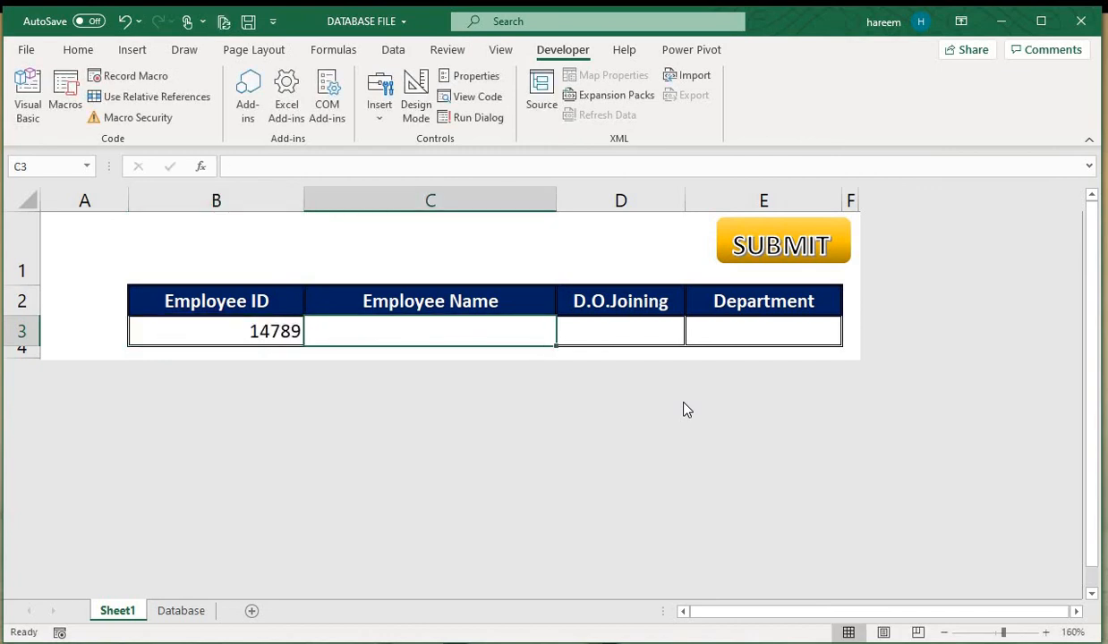
pyautogui.write('ABU FA')
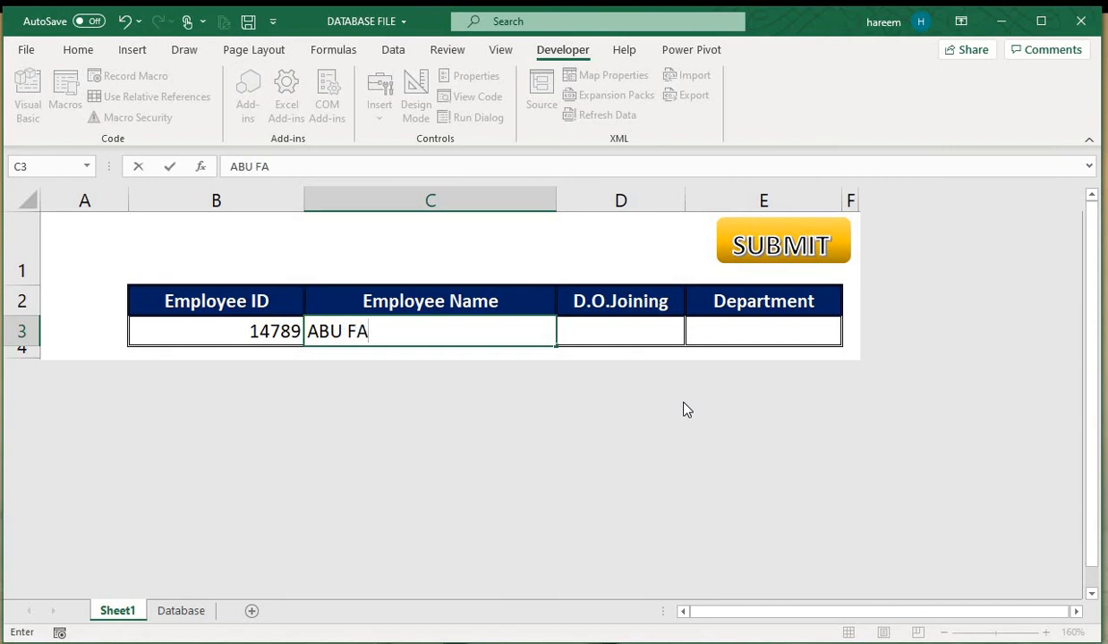
pyautogui.press('BackSpace')
pyautogui.press('BackSpace')
pyautogui.write('MUHAMMAD')
pyautogui.press('Tab')
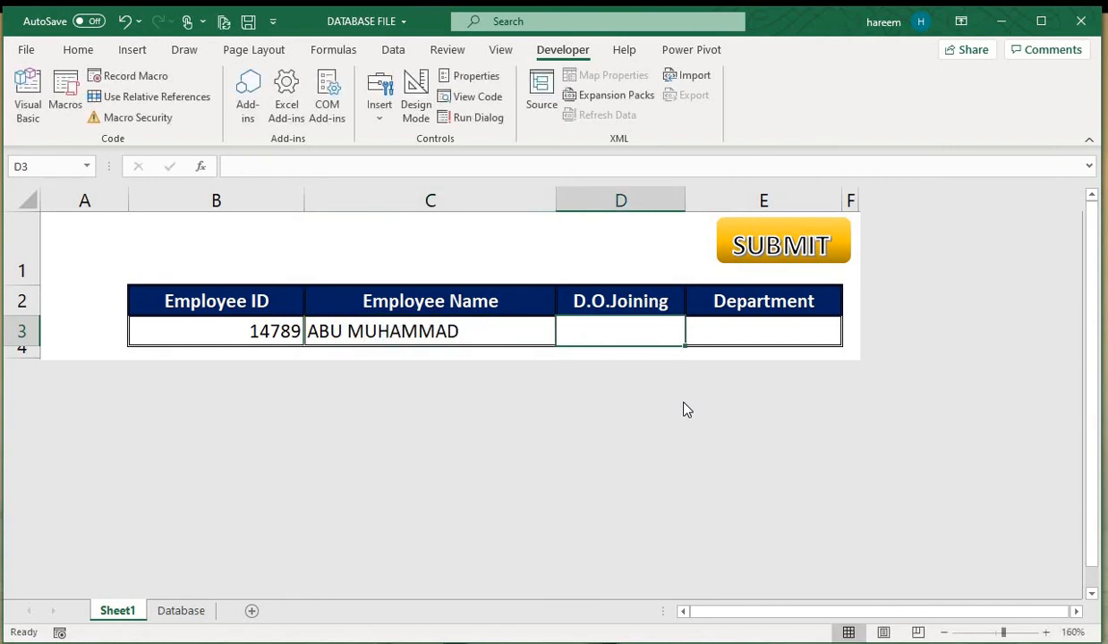
# - Enter joining date 12-05-2020 and department SALES for the employee, and submit the record
pyautogui.write('12-')
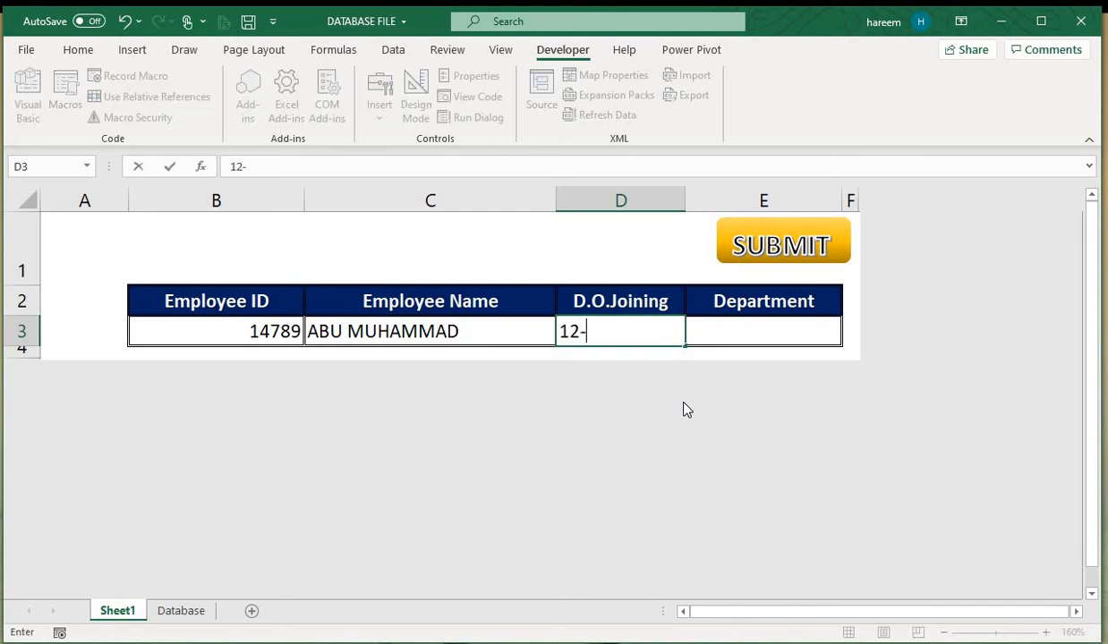
pyautogui.write('05-2020')
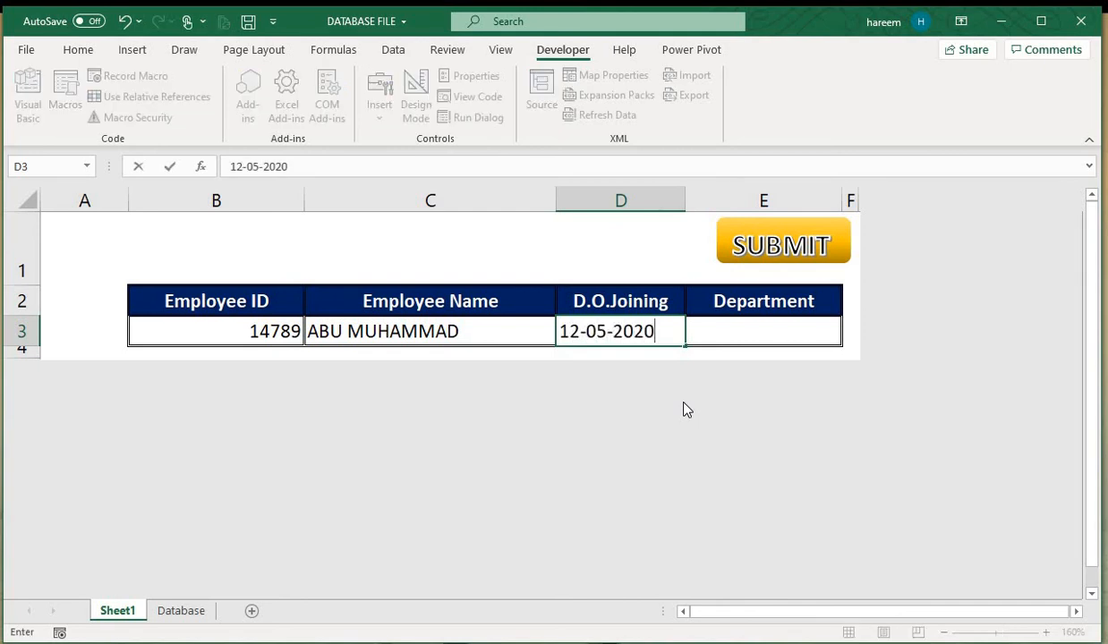
pyautogui.press('Tab')
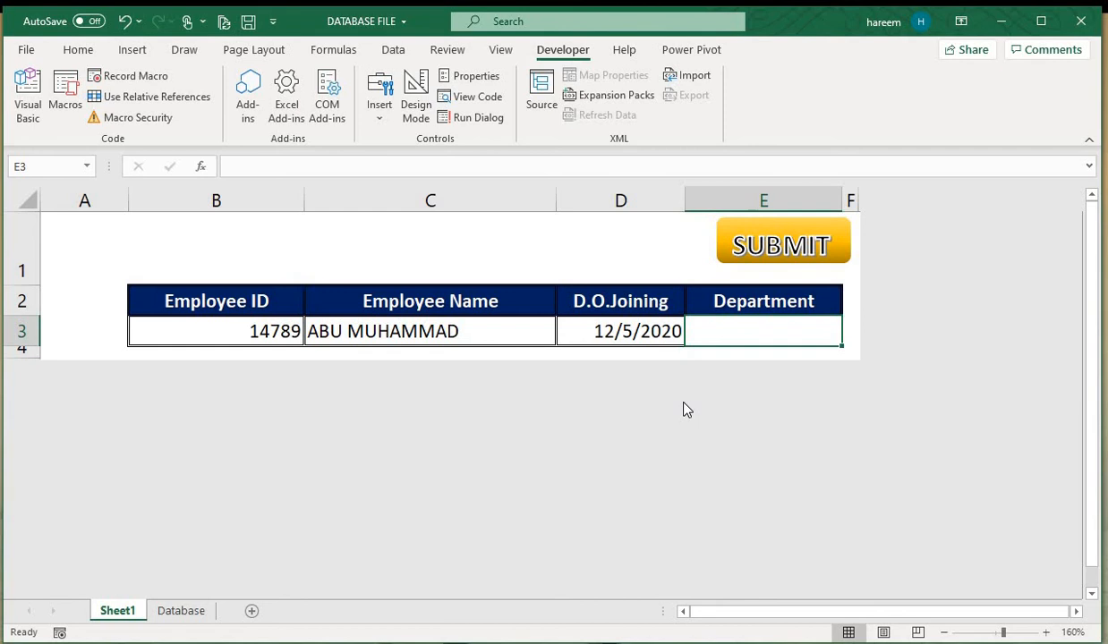
pyautogui.write('SALES')
pyautogui.press('Return')
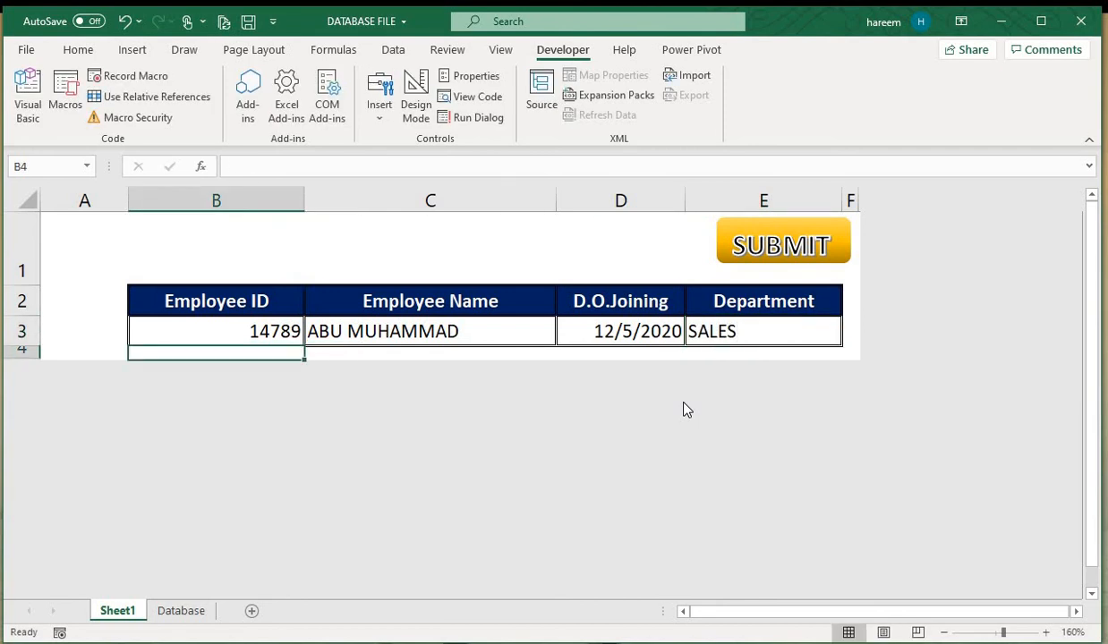
pyautogui.click(754, 256)
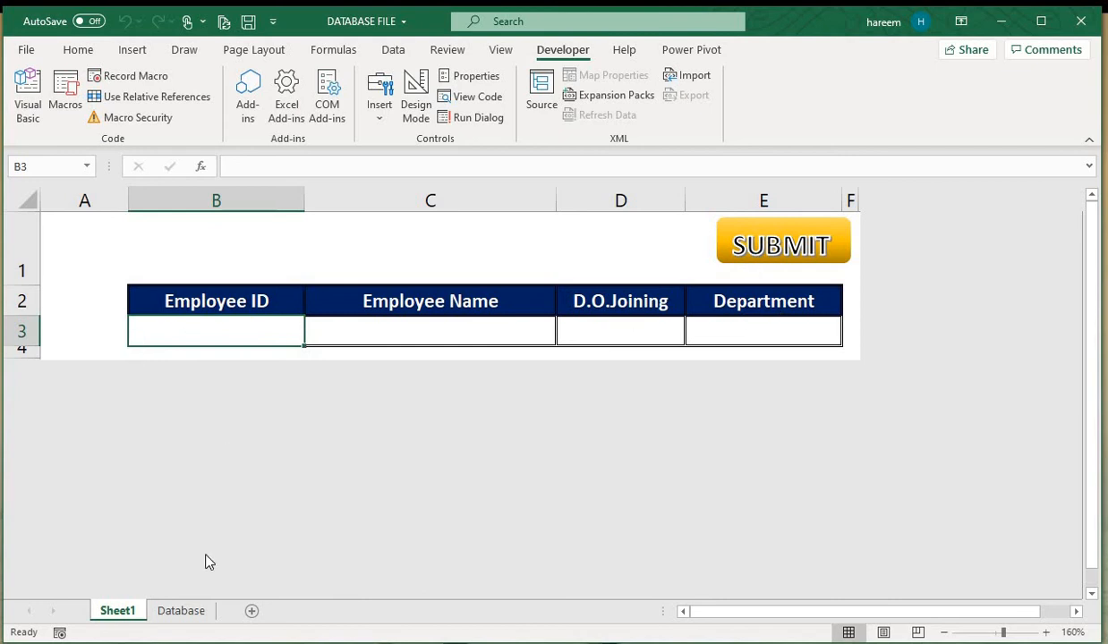
# - Check the submitted record in A4:D4 of the Database sheet and return to Sheet1
pyautogui.click(184, 610)
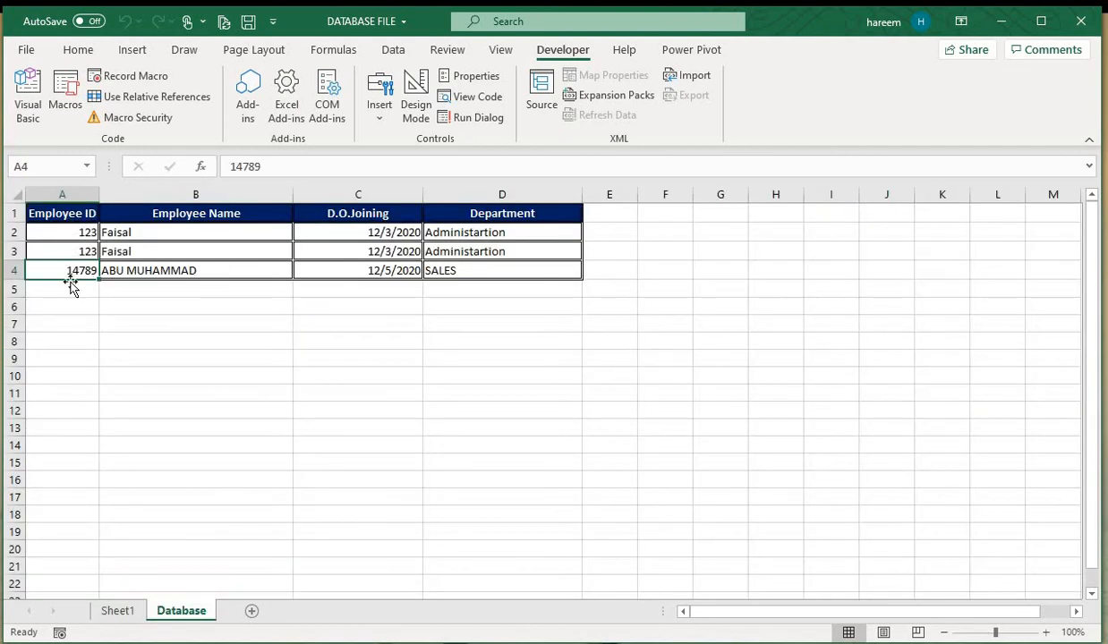
pyautogui.moveTo(75, 269); pyautogui.dragTo(482, 272)
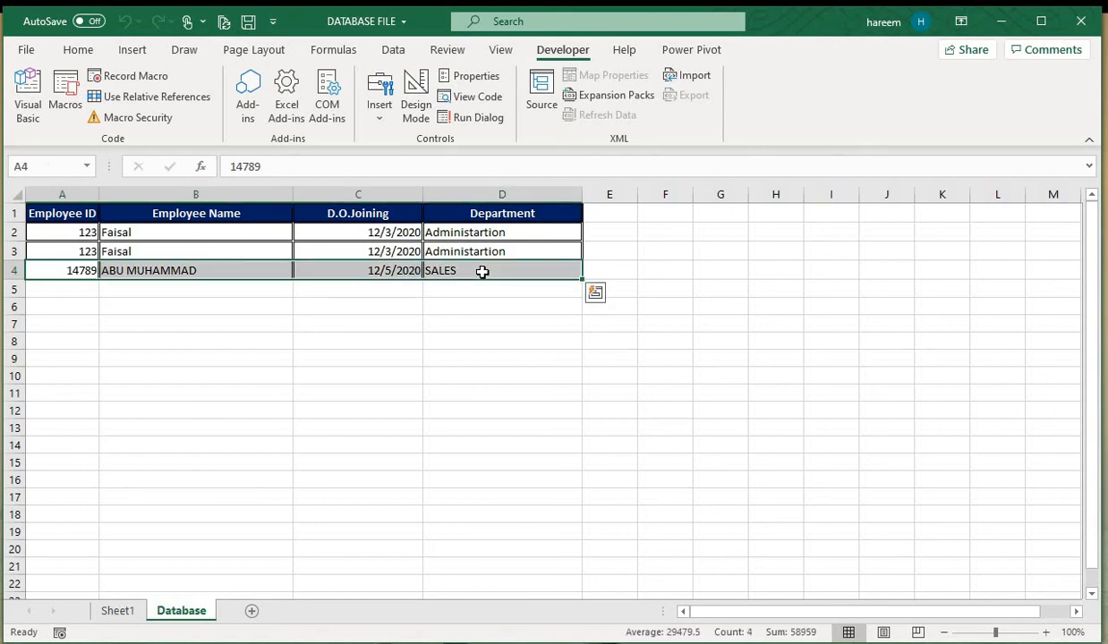
pyautogui.click(117, 610)
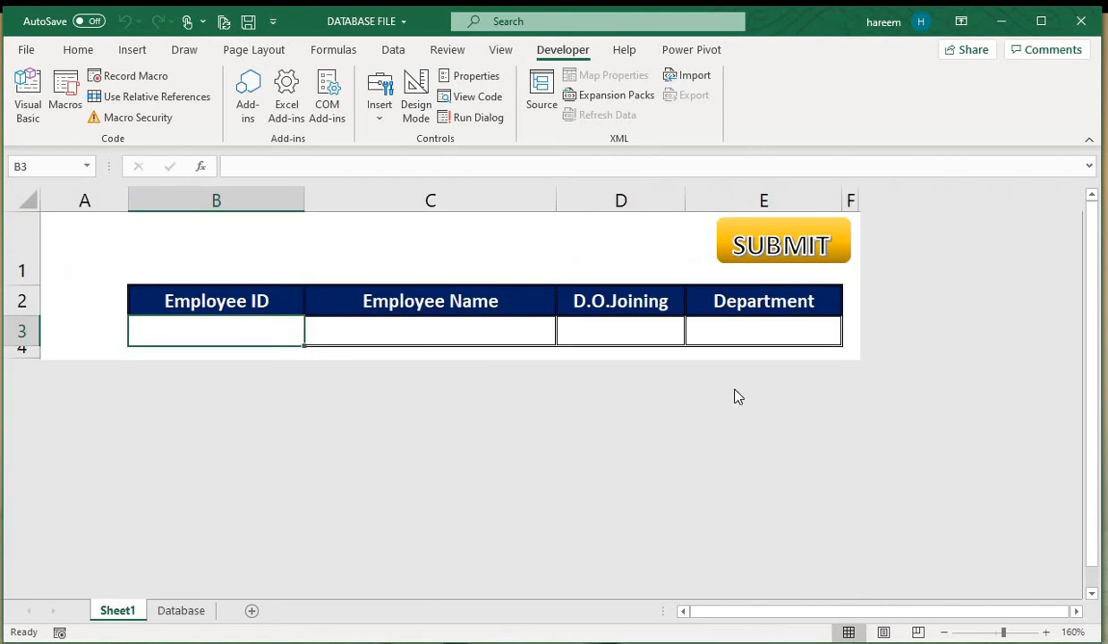
# - Submit another test record with an employee ID, the employee's full name, joining date 02-03-2020 and department PURCHASE
pyautogui.write('654')
pyautogui.press('Tab')
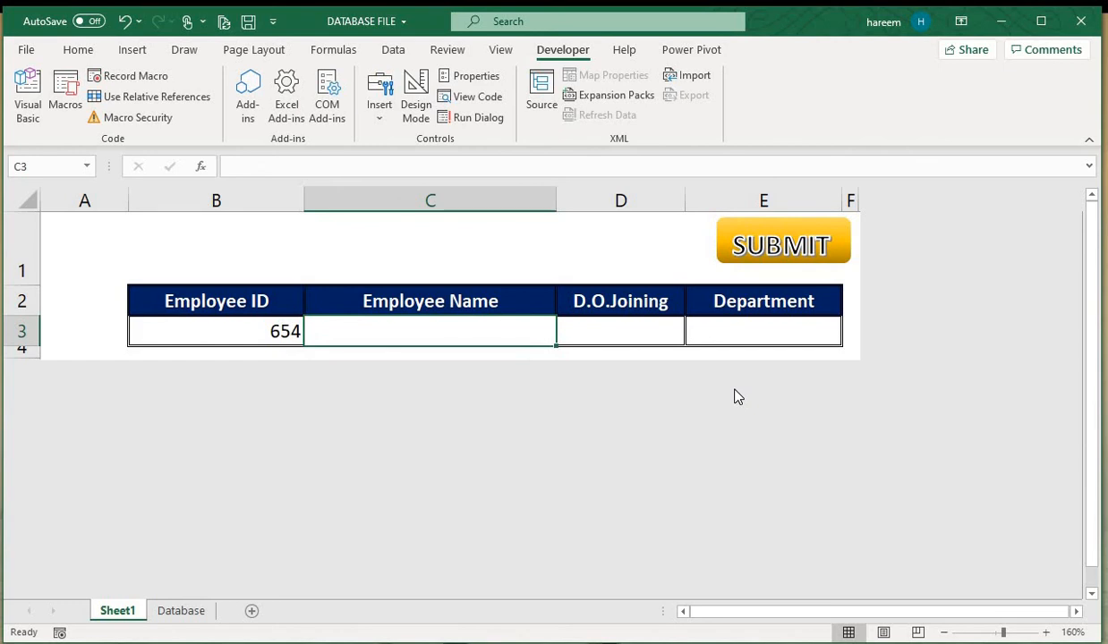
pyautogui.write('ASGHAR ALI')
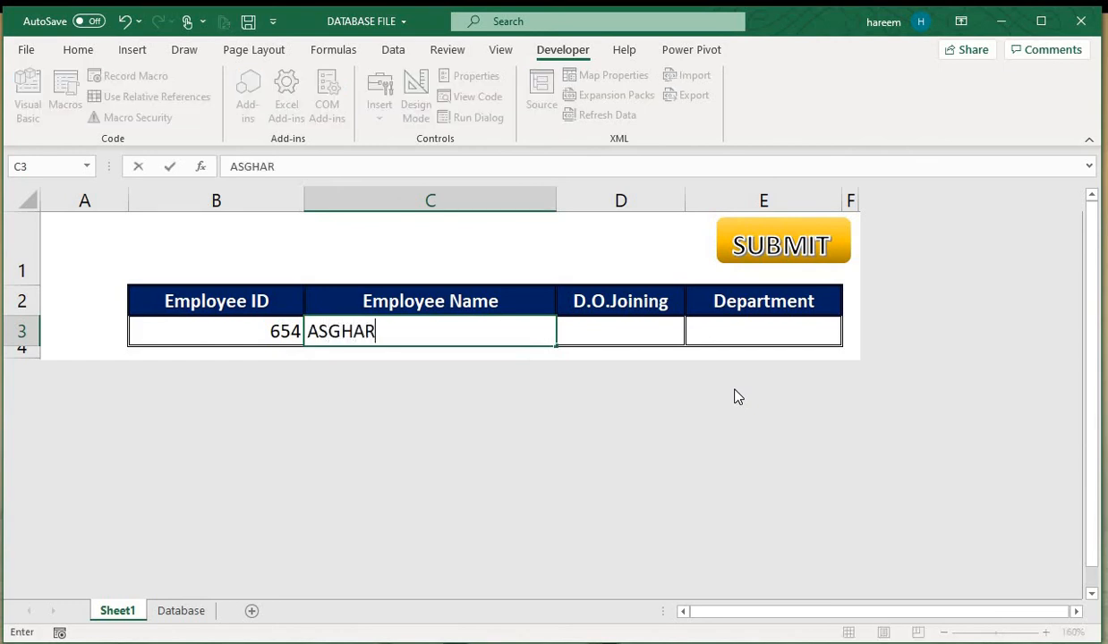
pyautogui.press('Tab')
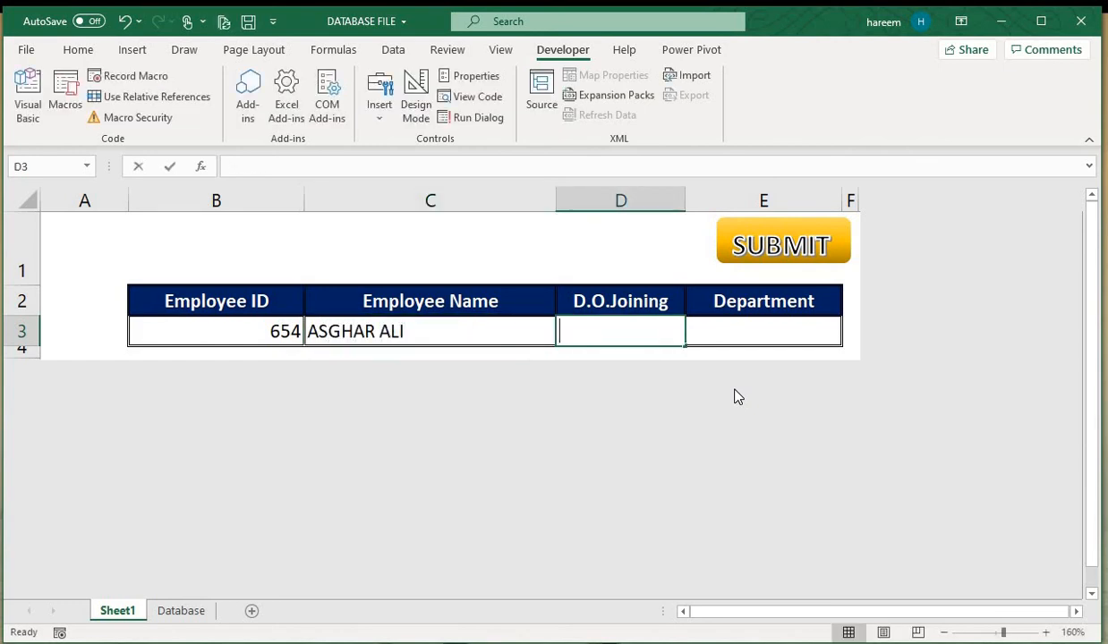
pyautogui.write('02-03-2020')
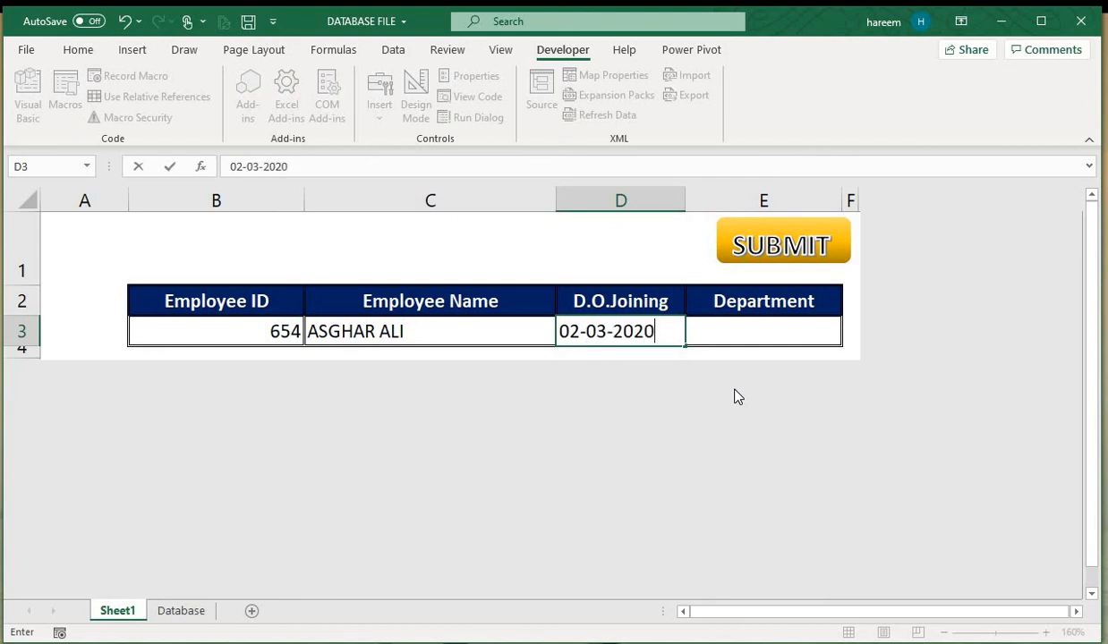
pyautogui.press('Tab')
pyautogui.write('PURCHASE')
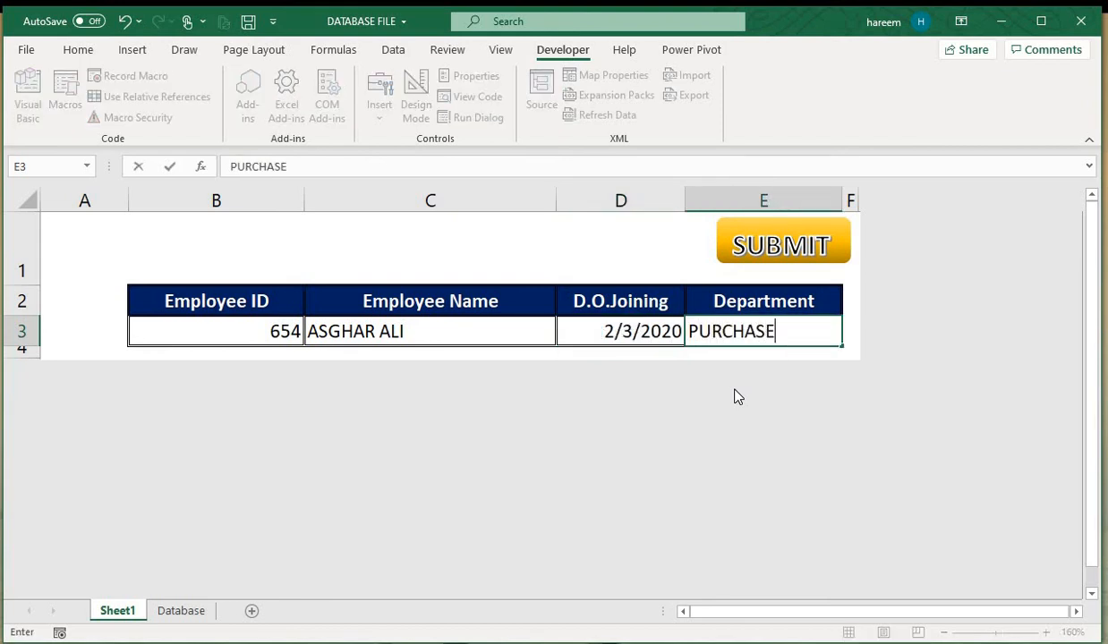
pyautogui.press('Return')
pyautogui.click(766, 247)
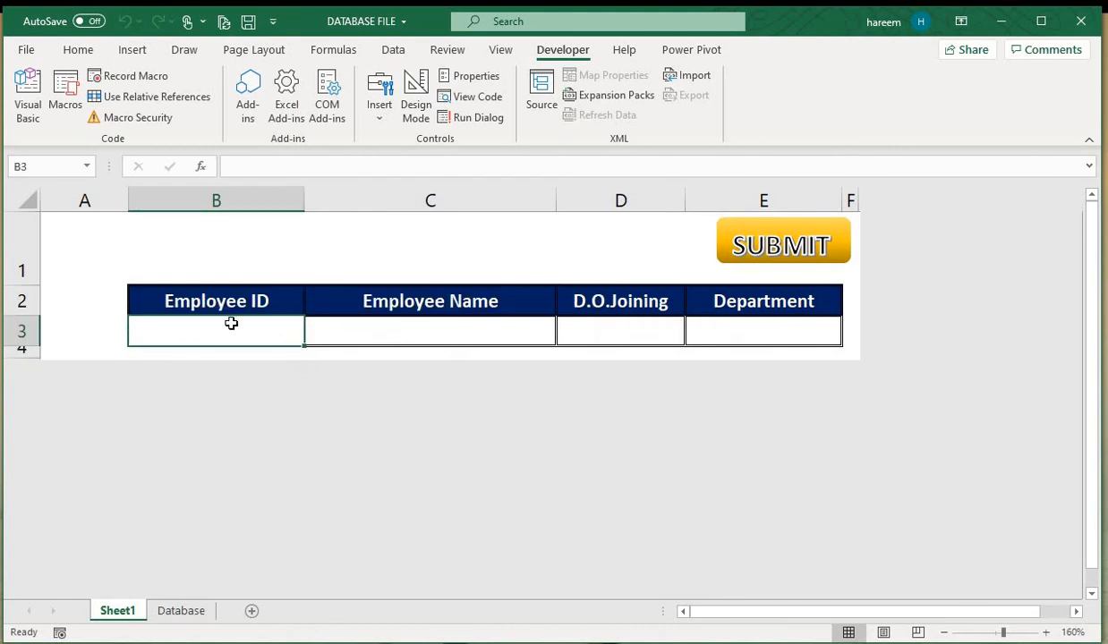
# - Submit a third test record with an employee ID, the employee's name, joining date 01-03-2020 and department OPERATION
pyautogui.write('32323')
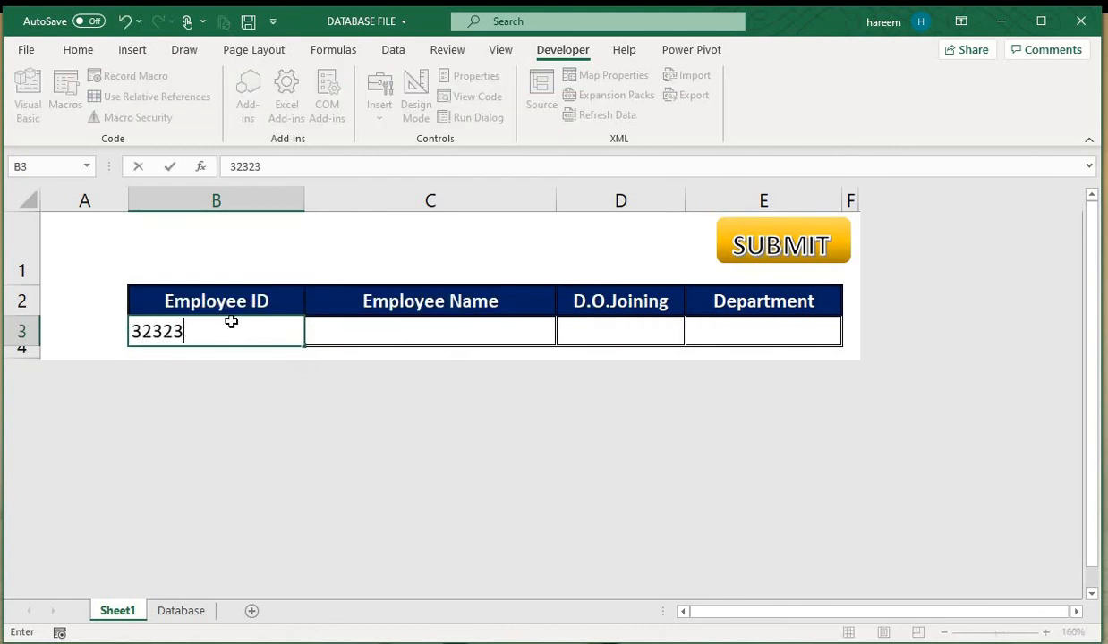
pyautogui.press('Tab')
pyautogui.write('A')
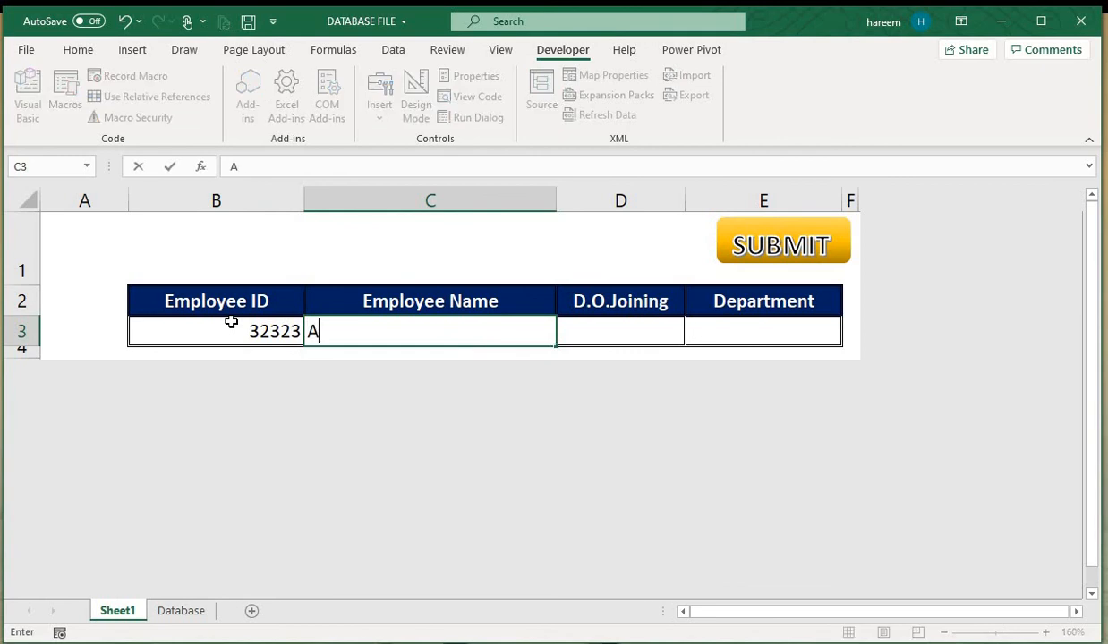
pyautogui.write('SHRAF')
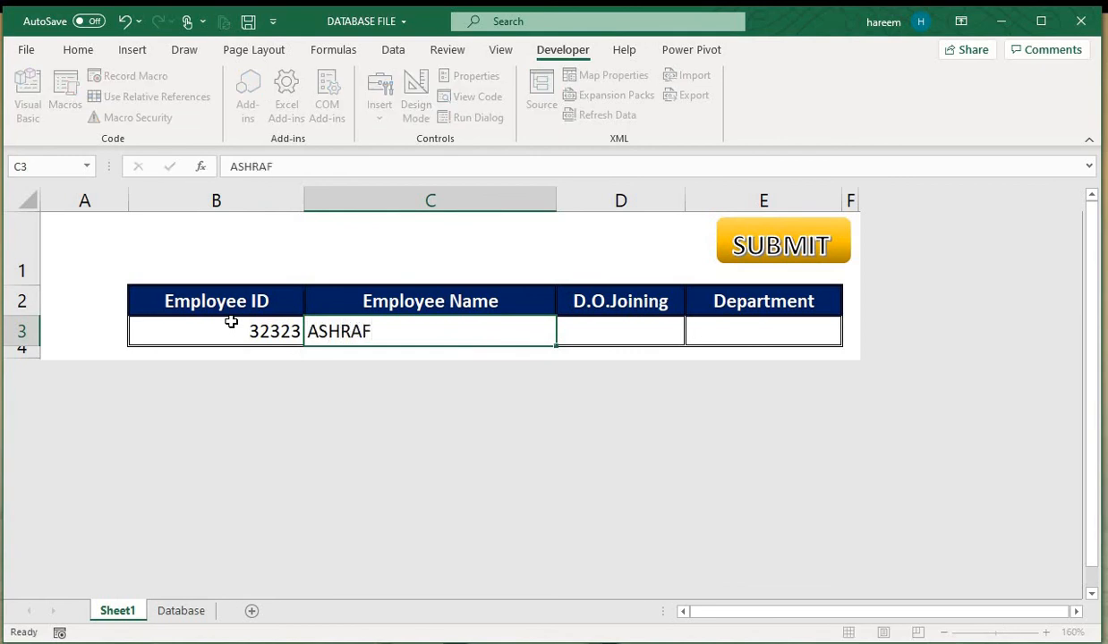
pyautogui.press('Tab')
pyautogui.write('01-0')
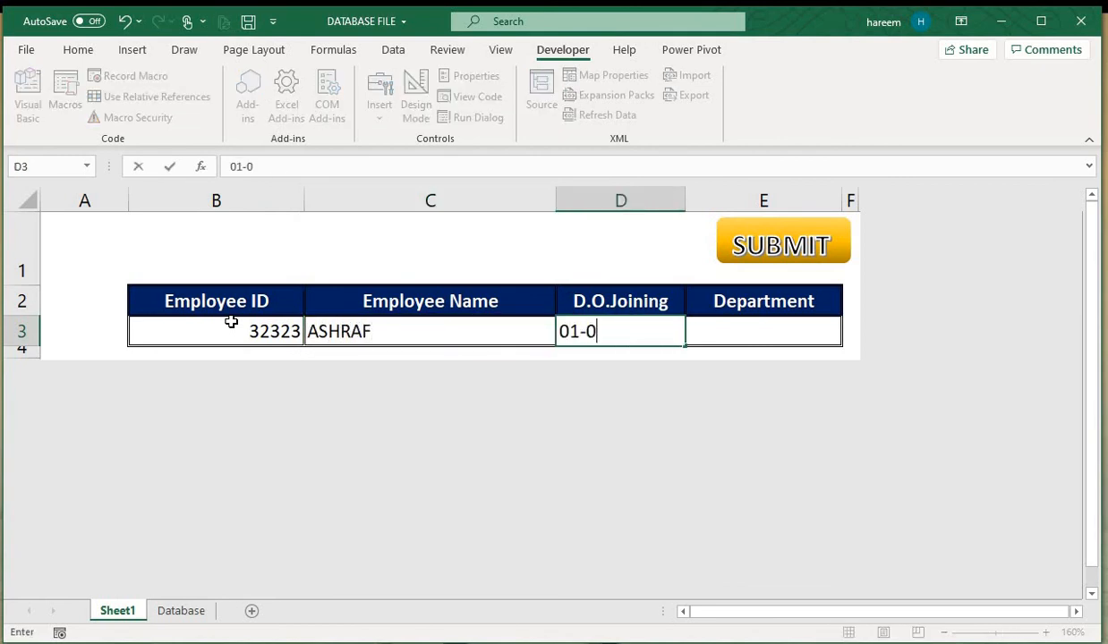
pyautogui.write('3-20202')
pyautogui.press('Tab')
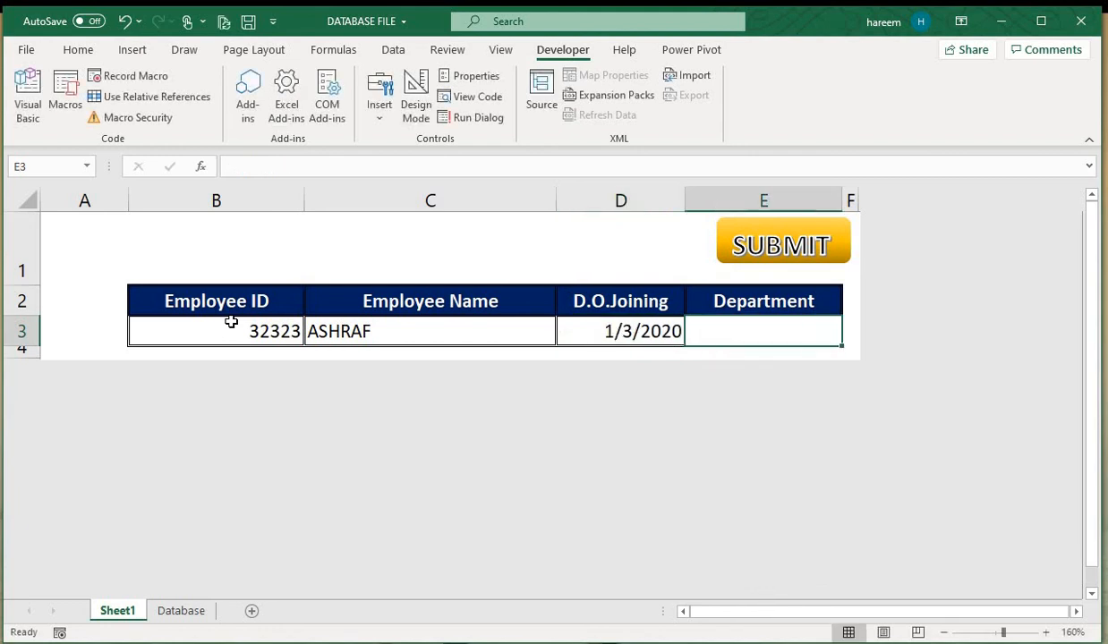
pyautogui.write('ATION')
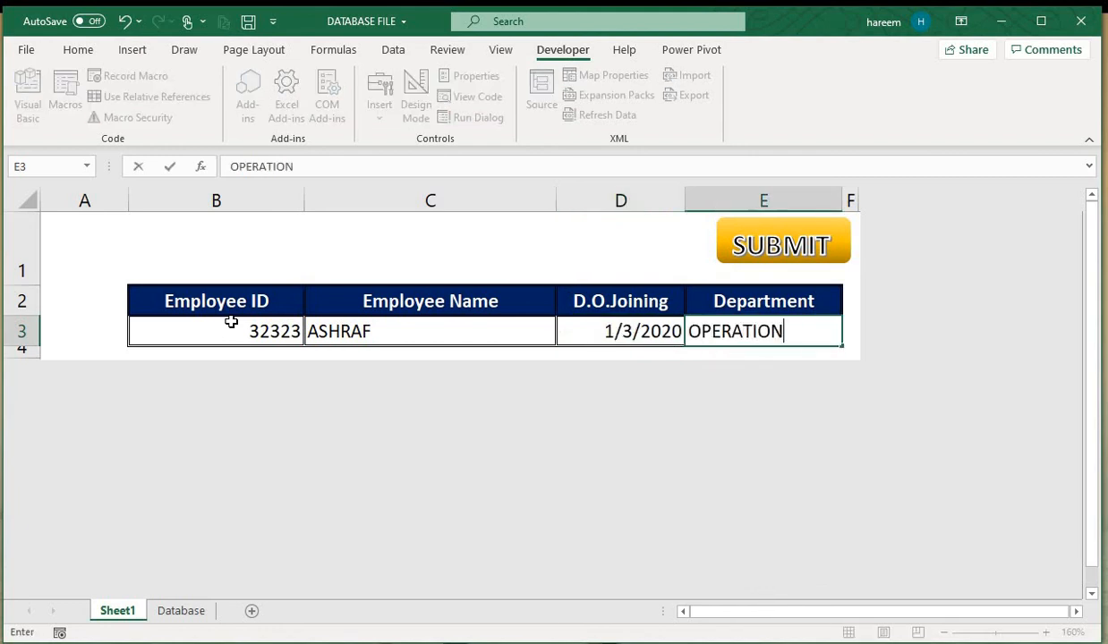
pyautogui.press('Return')
pyautogui.click(773, 238)
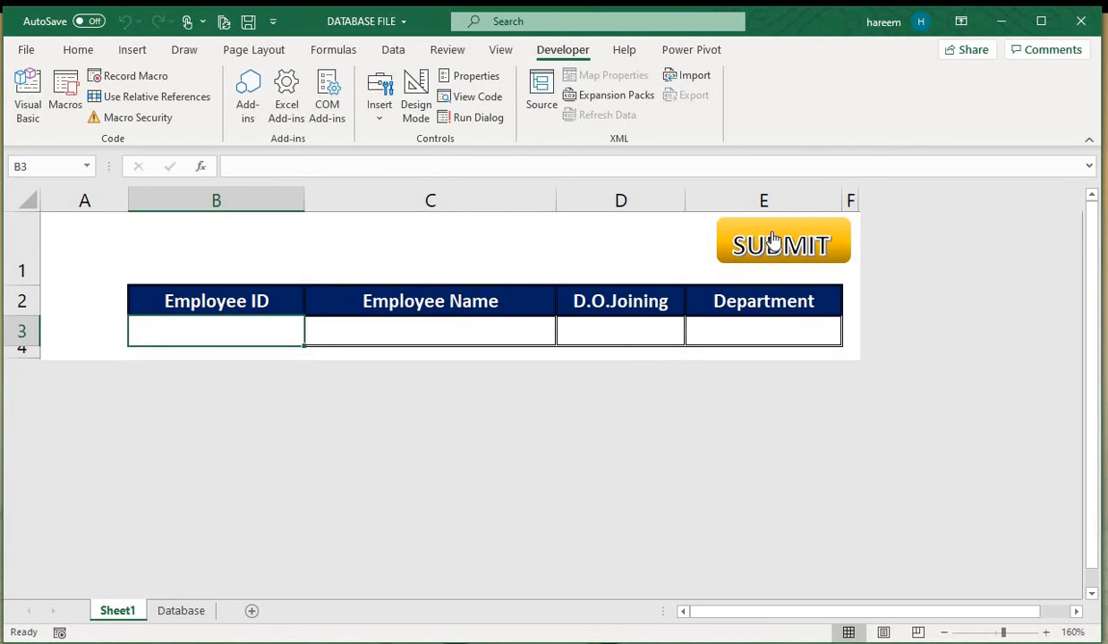
# - Review all records in A2:D6 on the Database sheet, then deselect them
pyautogui.click(171, 612)
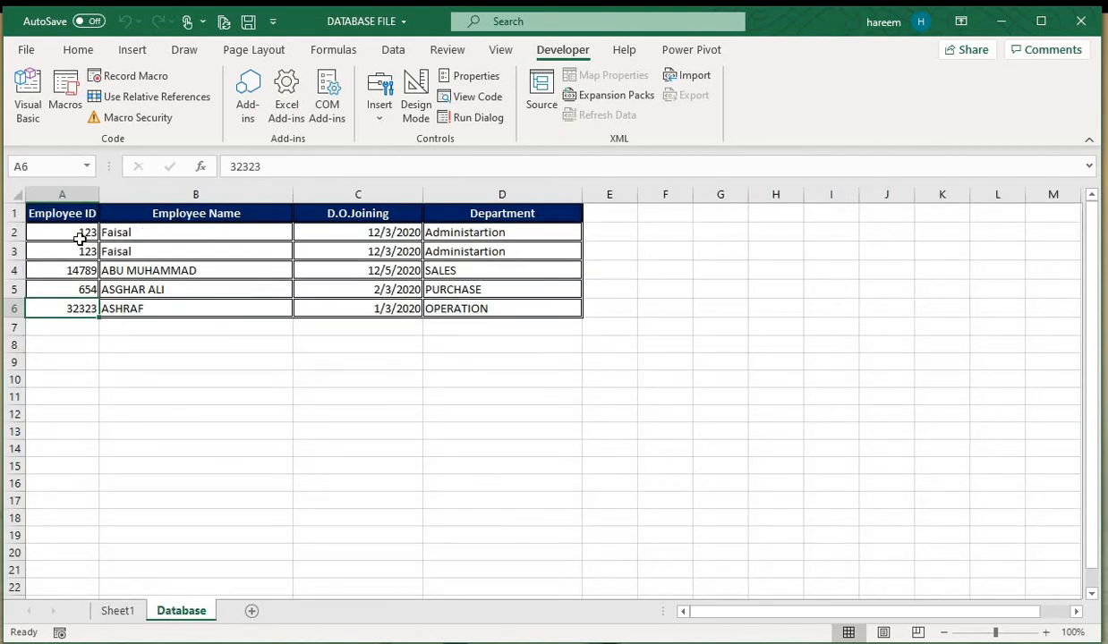
pyautogui.moveTo(80, 233); pyautogui.dragTo(501, 308)
pyautogui.click(443, 377)
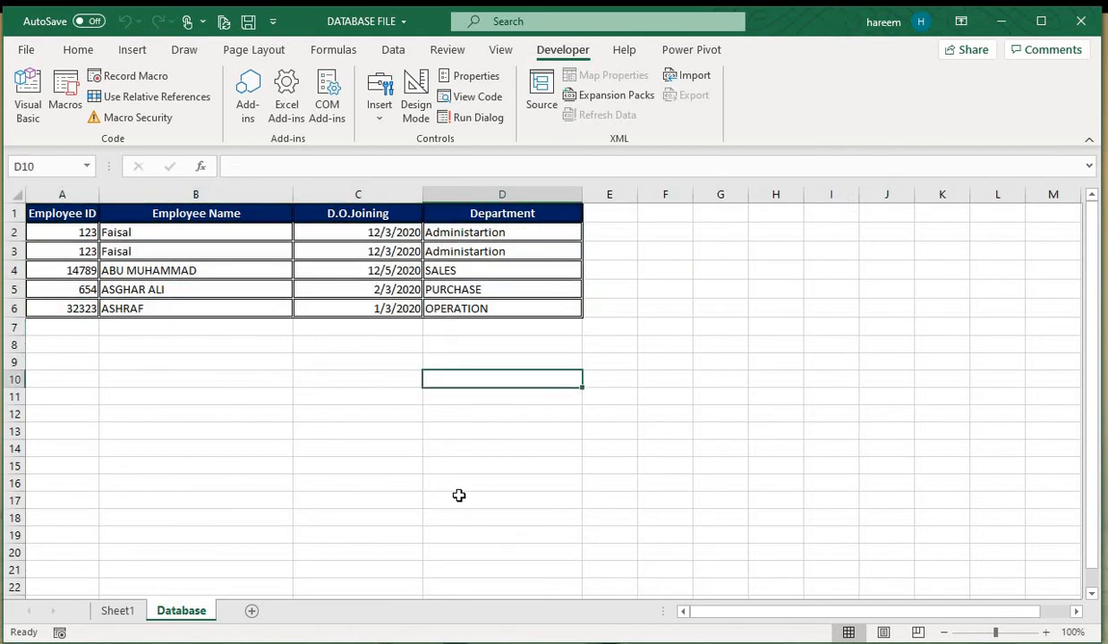
# - Return to Sheet1 and check in the ribbon customization options that the Developer tab is enabled among the main tabs
pyautogui.click(117, 611)
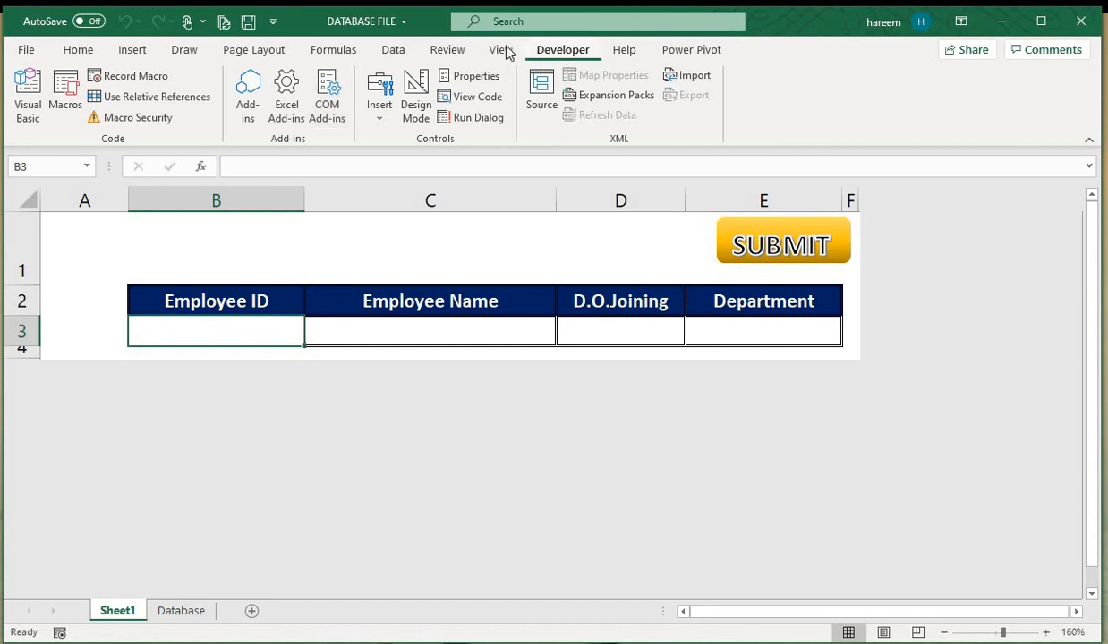
pyautogui.click(30, 50)
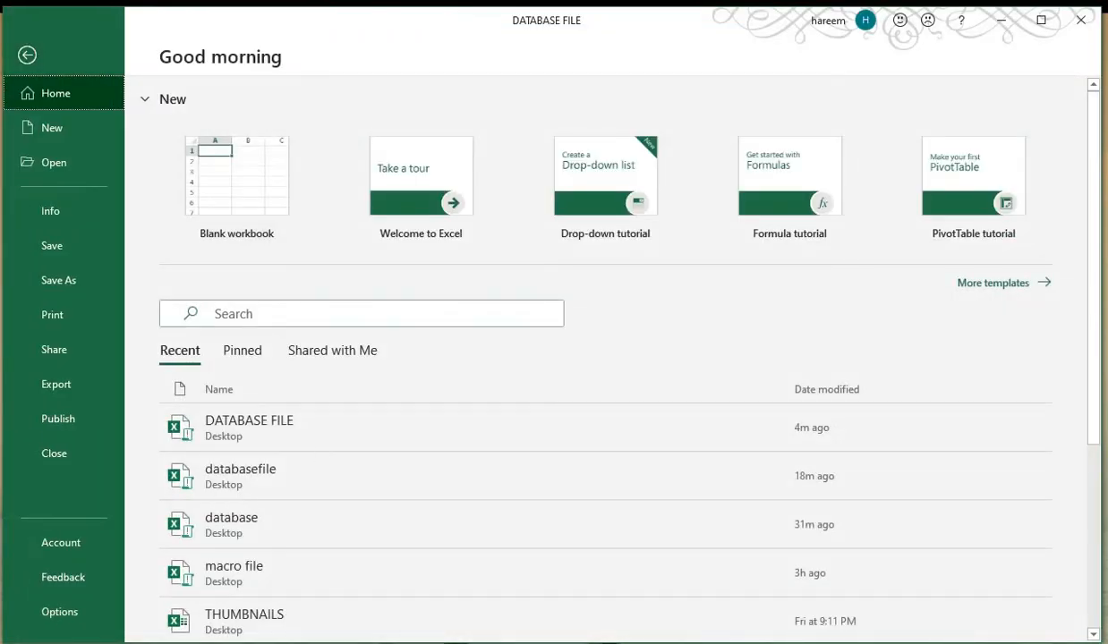
pyautogui.click(60, 612)
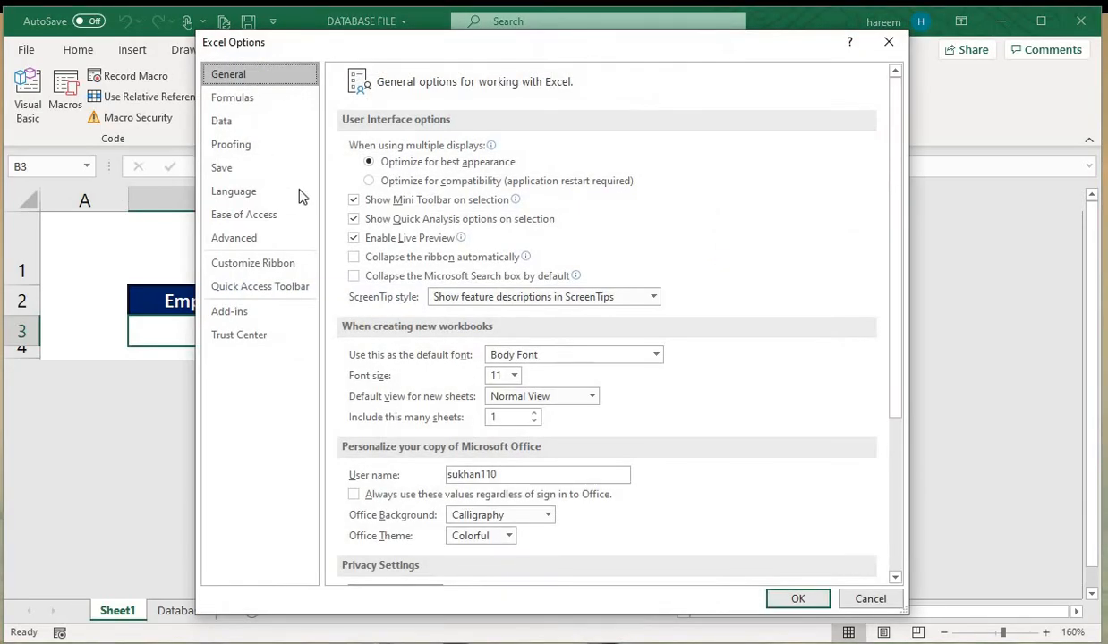
pyautogui.click(260, 265)
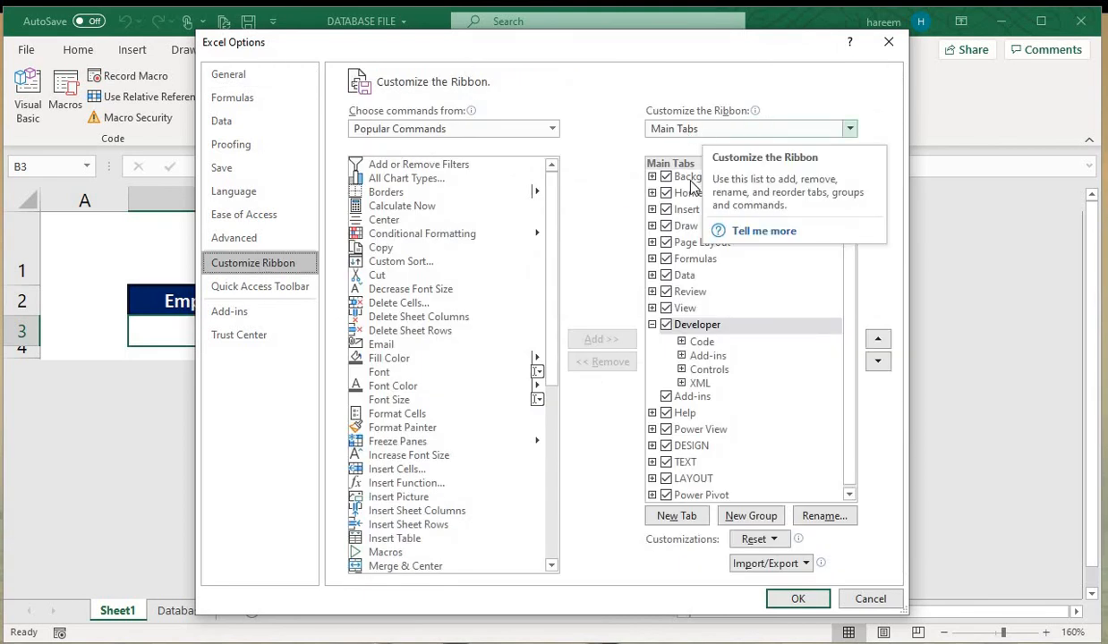
pyautogui.click(666, 326)
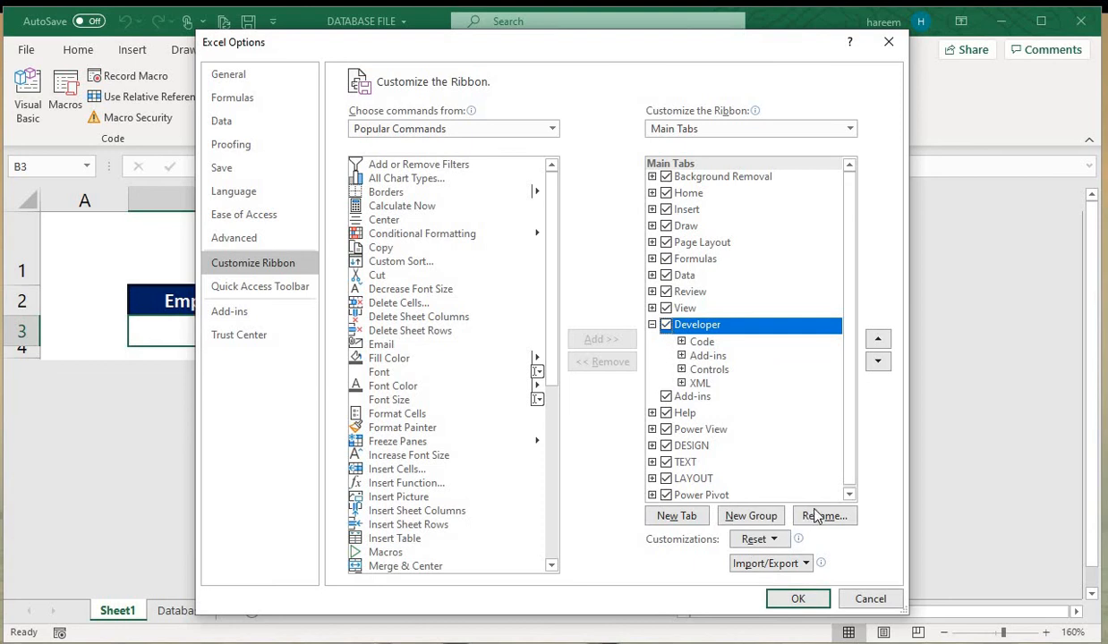
pyautogui.click(799, 600)
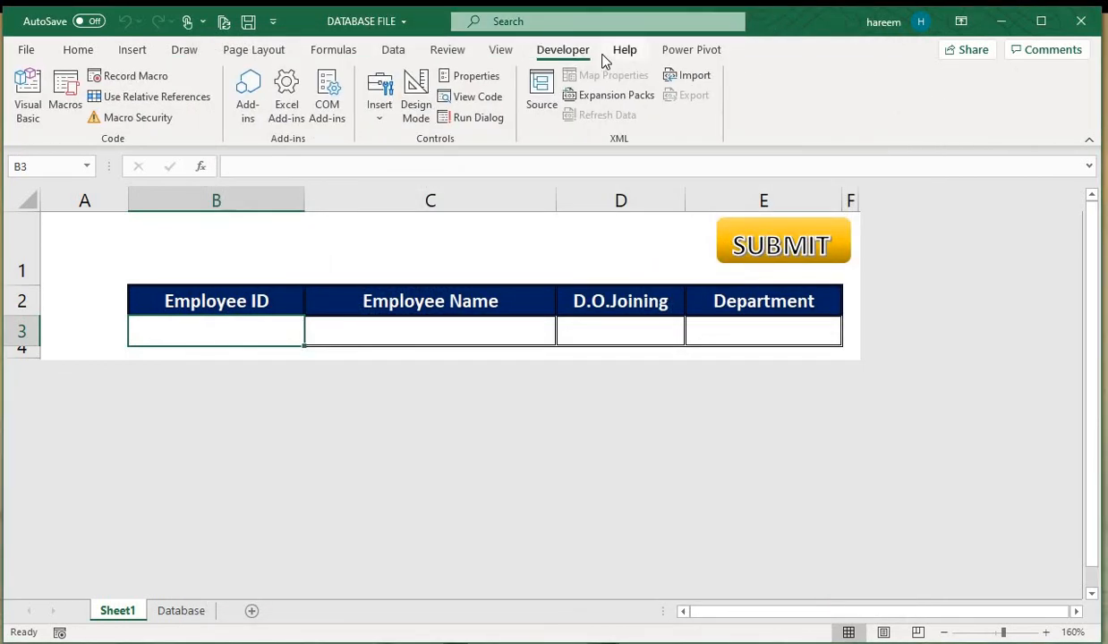
# - Enter an employee ID and the employee's name in row 3 of the entry form on Sheet1
pyautogui.click(175, 249)
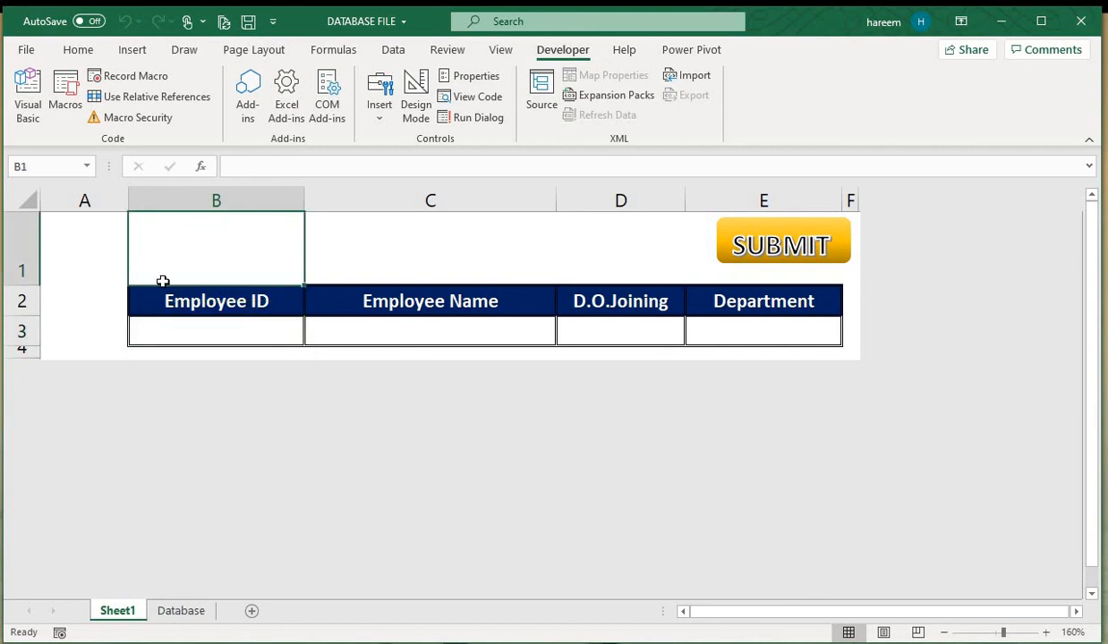
pyautogui.click(225, 331)
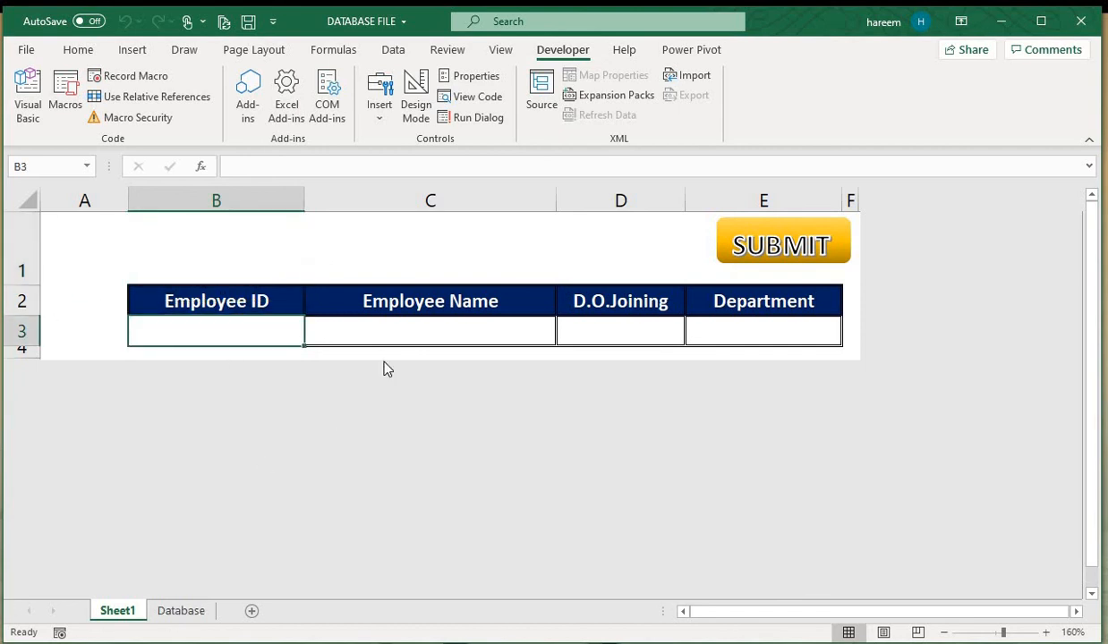
pyautogui.write('12545')
pyautogui.press('Tab')
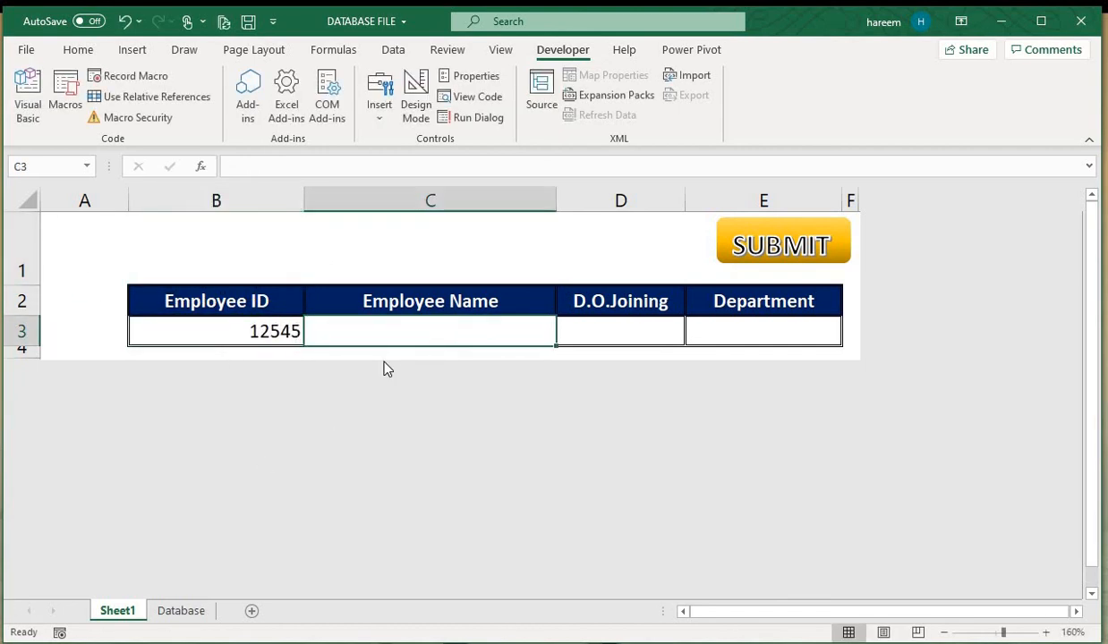
pyautogui.write('Al')
pyautogui.press('BackSpace')
pyautogui.press('BackSpace')
pyautogui.write('Al')
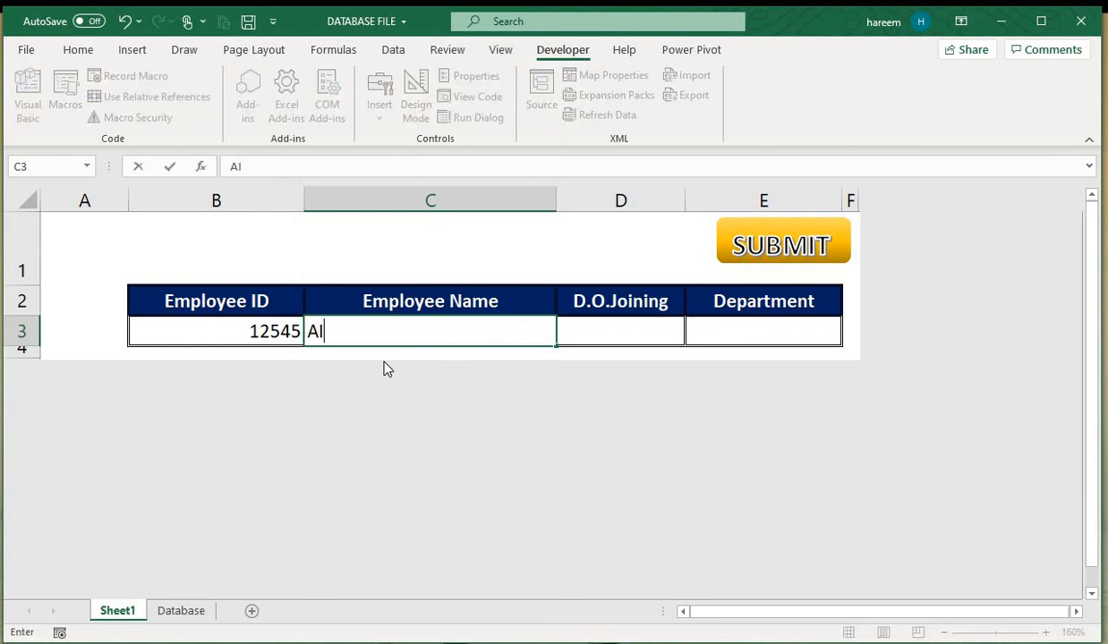
pyautogui.press('BackSpace')
pyautogui.press('BackSpace')
pyautogui.write('FAISAL')
pyautogui.press('Tab')
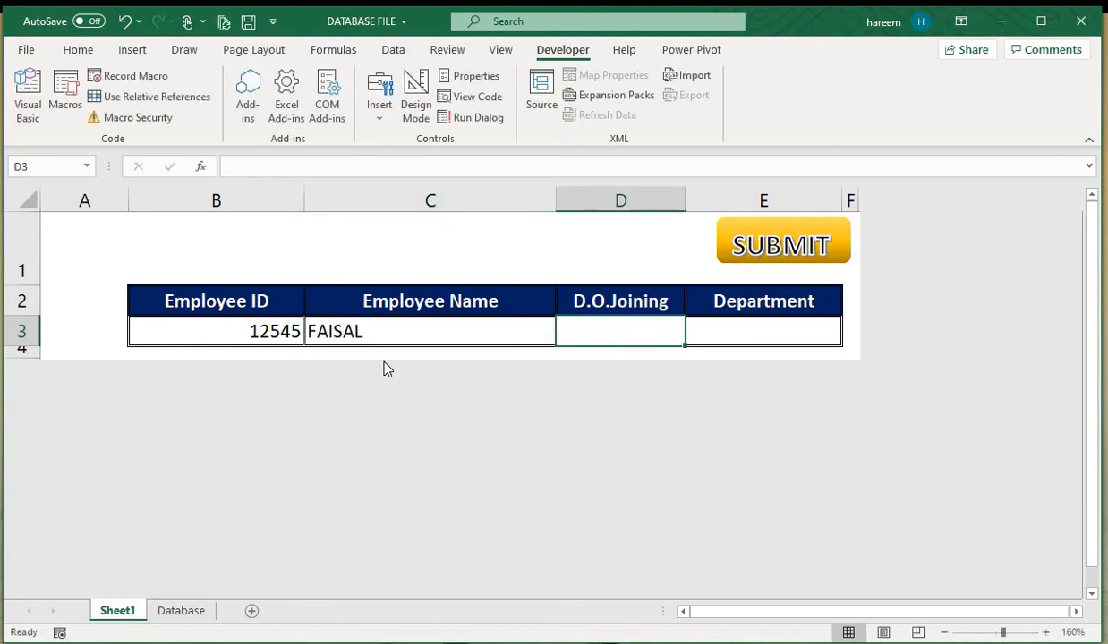
# - Complete the record with joining date 02-01-2020 and department BUSINESS, and submit it to the database
pyautogui.write('02-01-2020')
pyautogui.press('Tab')
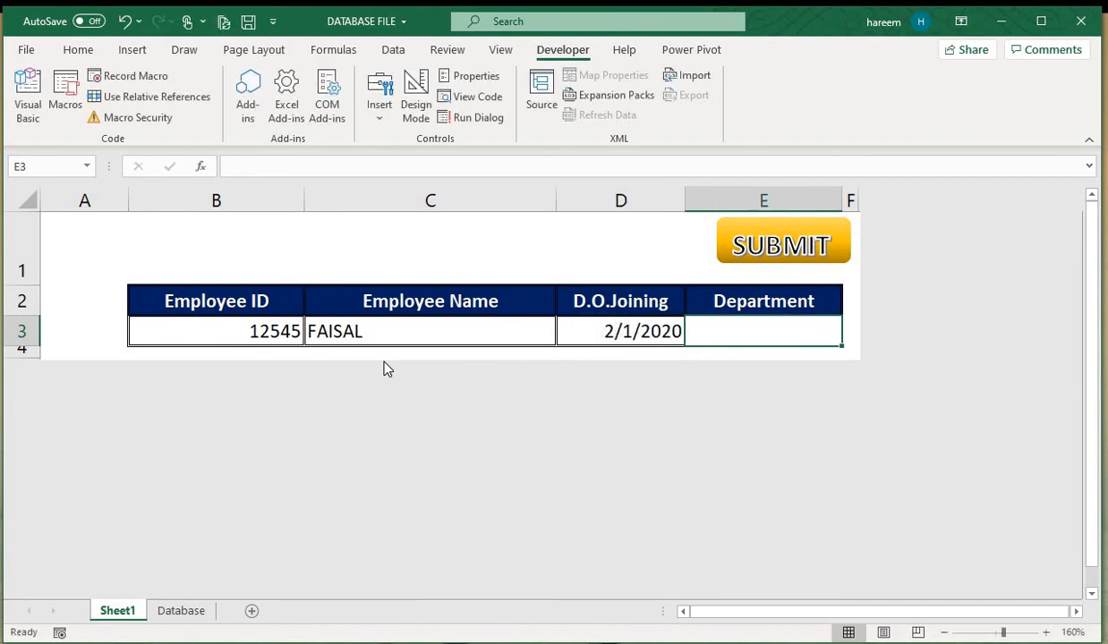
pyautogui.write('BUSINESS')
pyautogui.press('Return')
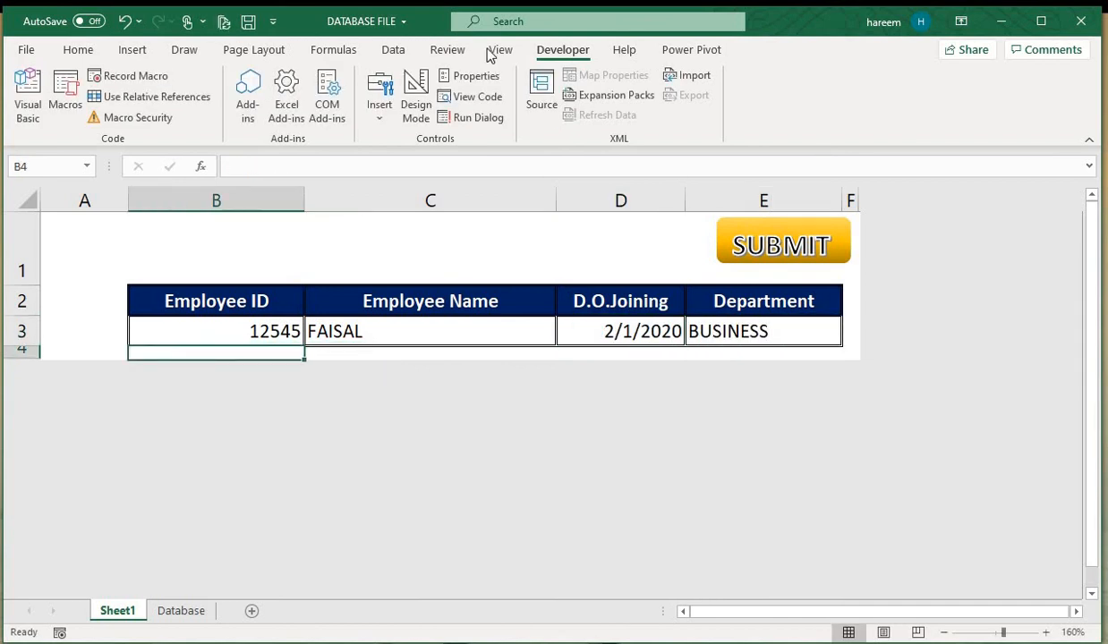
pyautogui.click(827, 255)
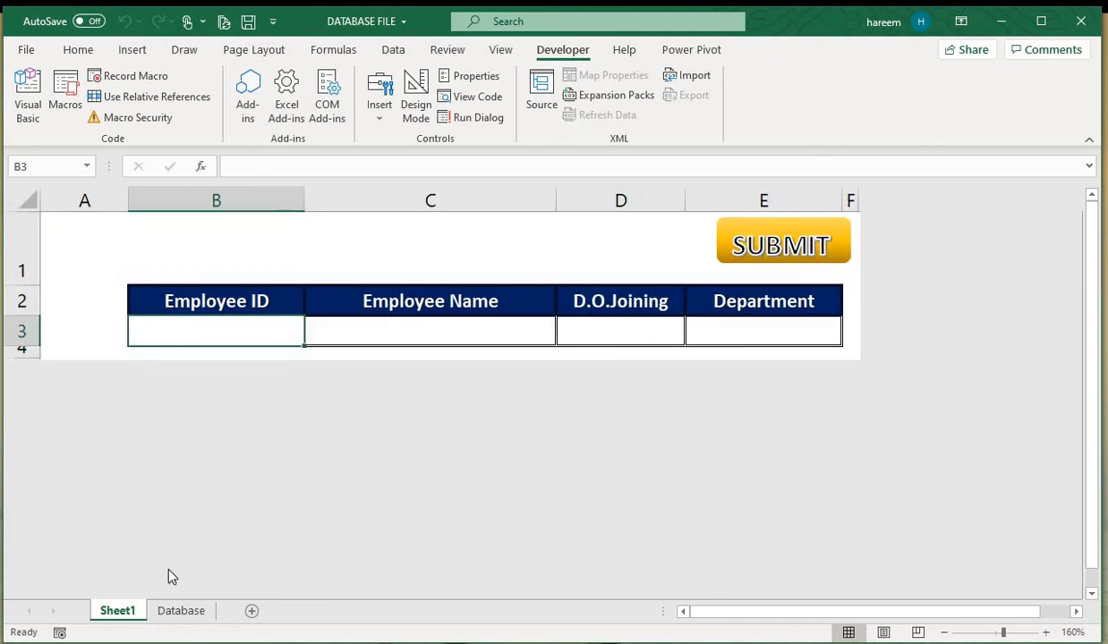
# - Check the newly submitted record in A7:D7 of the Database sheet and return to cell B1 of Sheet1
pyautogui.click(180, 611)
pyautogui.moveTo(62, 328); pyautogui.dragTo(508, 340)
pyautogui.click(506, 381)
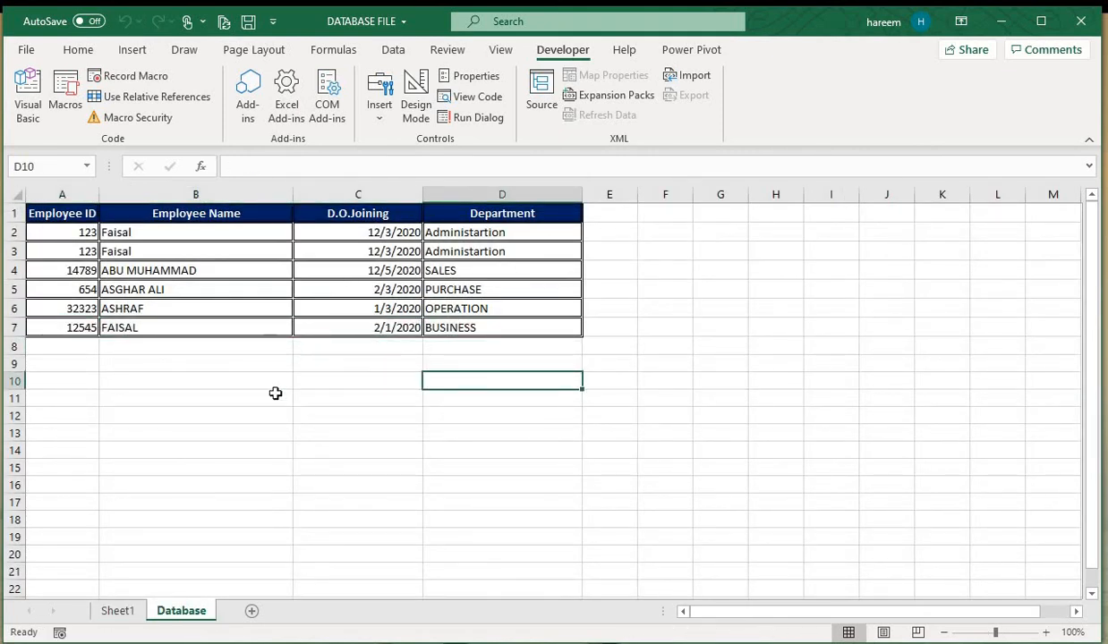
pyautogui.scroll(-14, 306, 430)
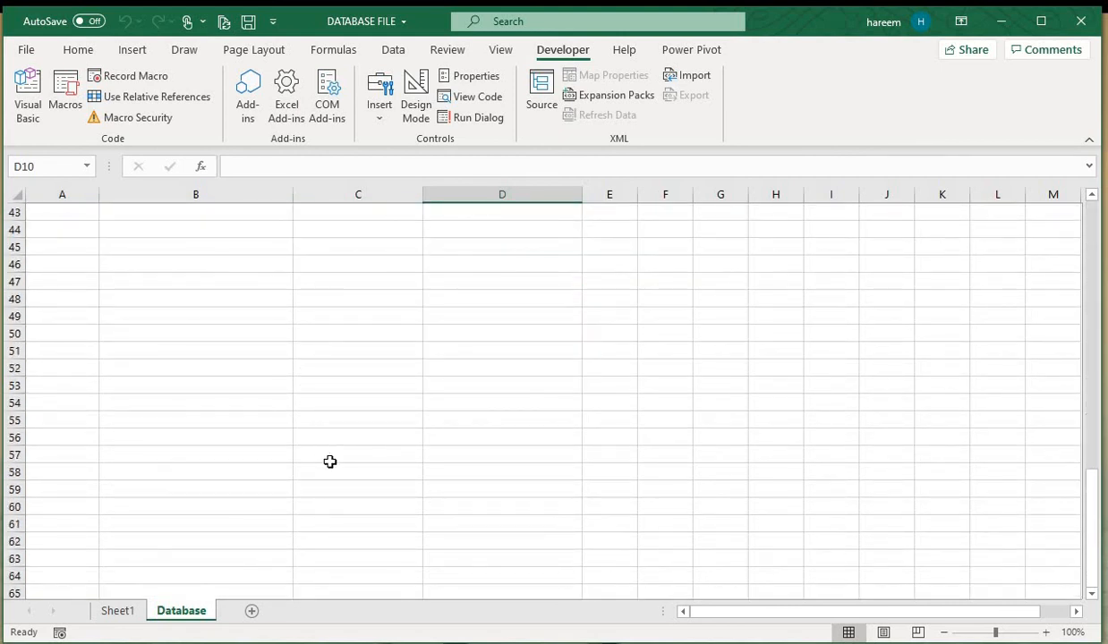
pyautogui.scroll(14, 329, 461)
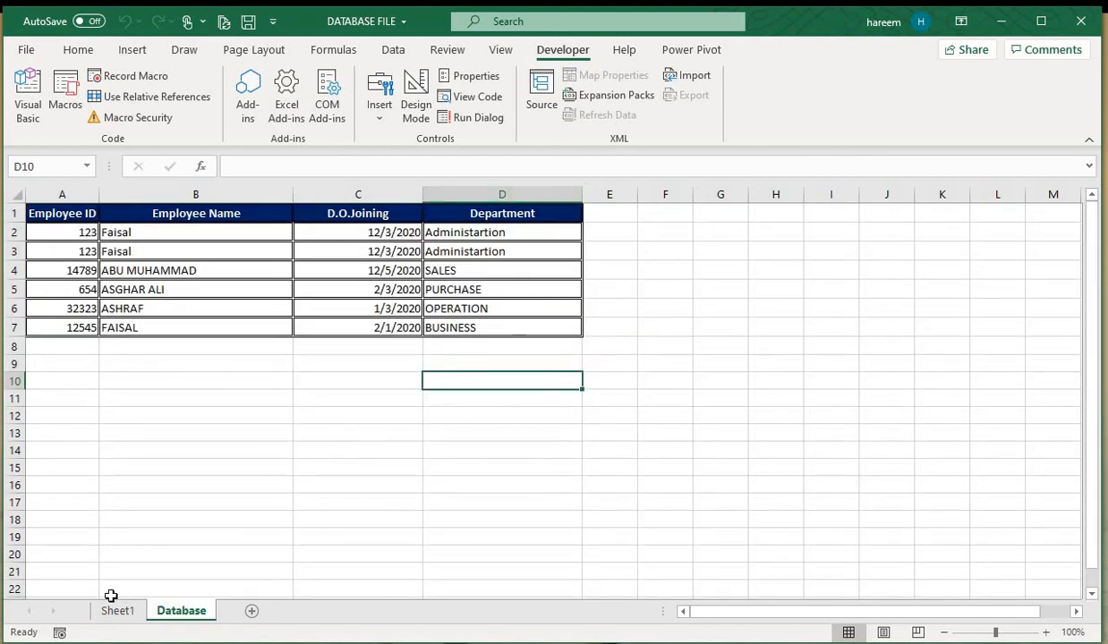
pyautogui.click(117, 611)
pyautogui.click(145, 248)
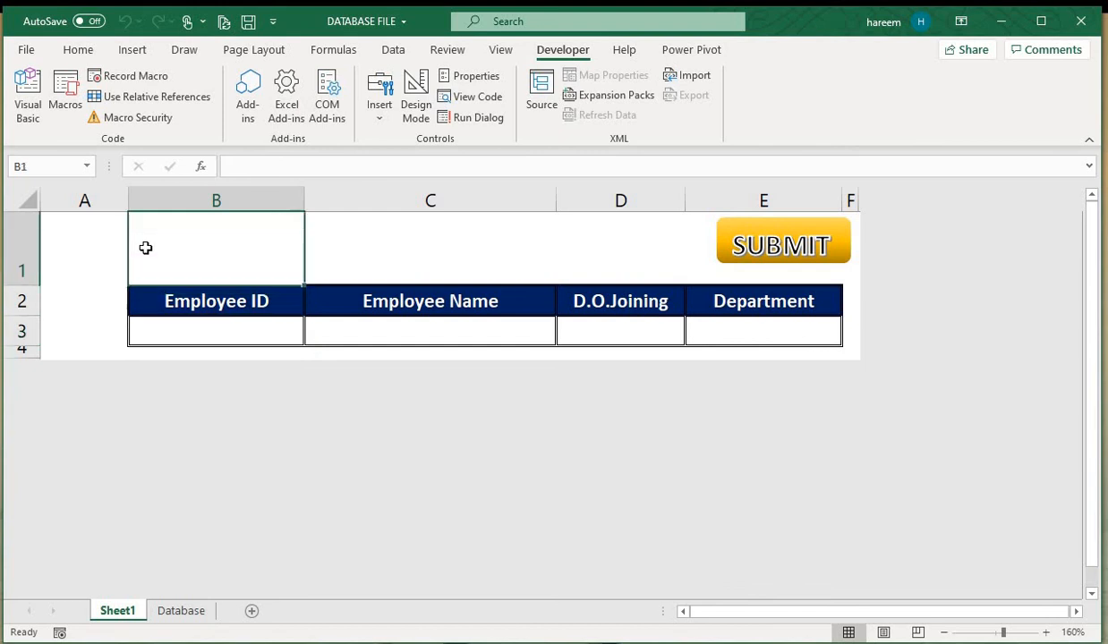